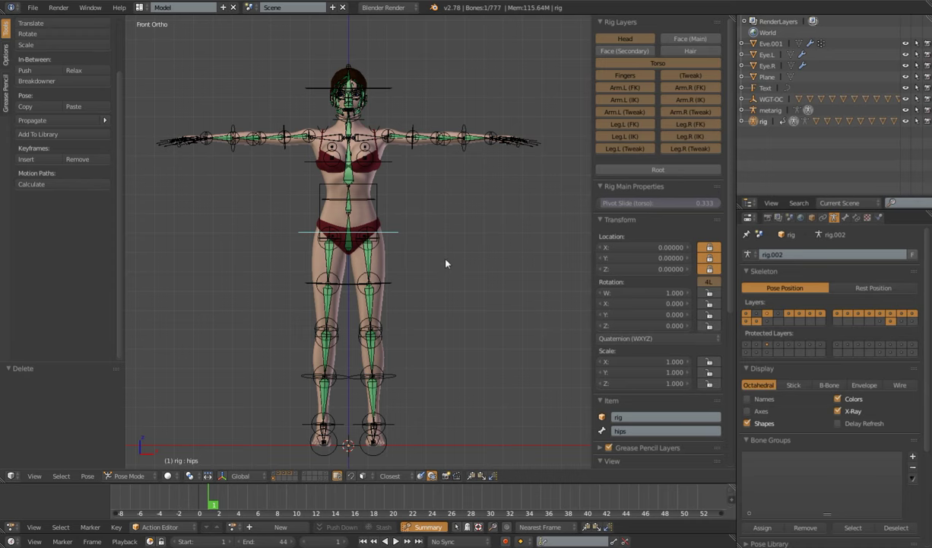
Inspect the body mesh Eve.002 and the rig's hips control by selecting each in turn.
right_click(387, 260)
scroll(387, 260, down, 1)
scroll(387, 260, up, 3)
scroll(388, 260, down, 4)
scroll(389, 260, up, 1)
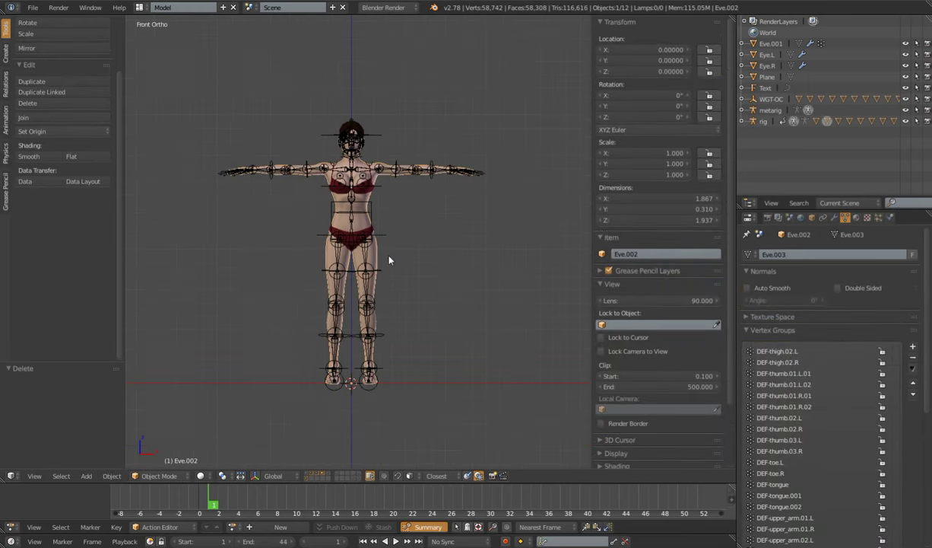
scroll(389, 260, up, 3)
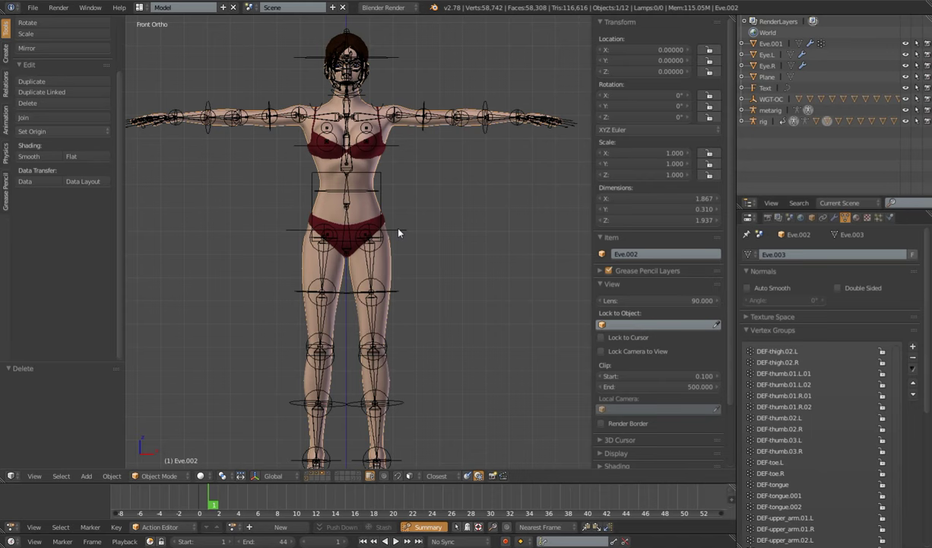
right_click(406, 240)
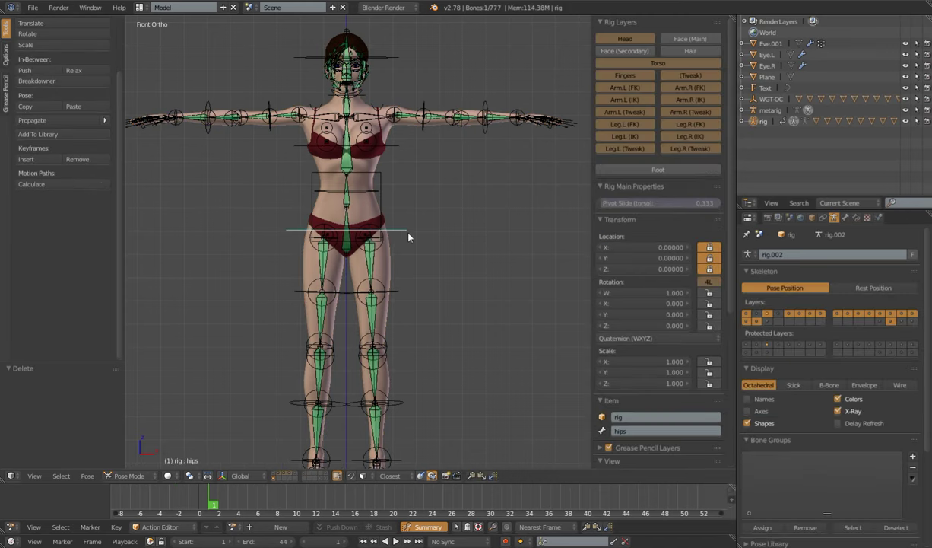
scroll(406, 240, up, 4)
scroll(405, 239, down, 5)
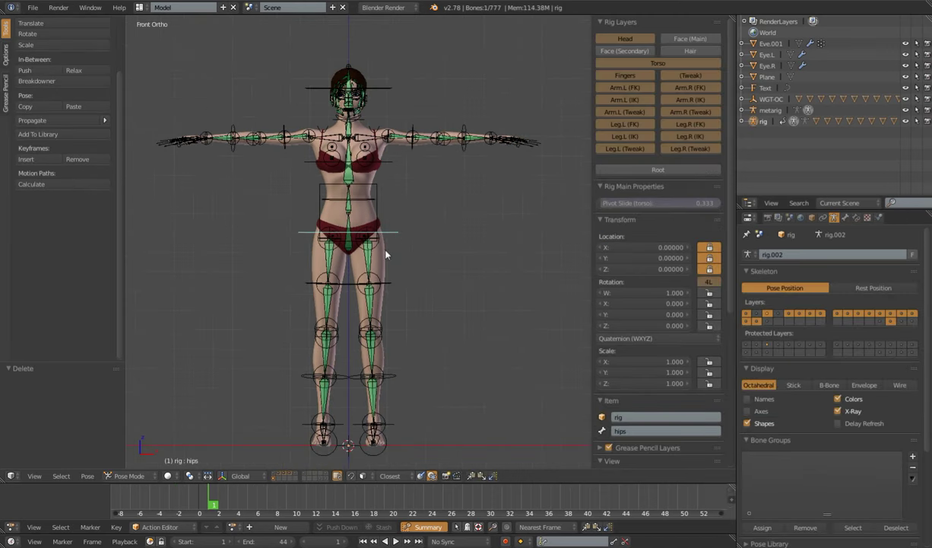
right_click(385, 254)
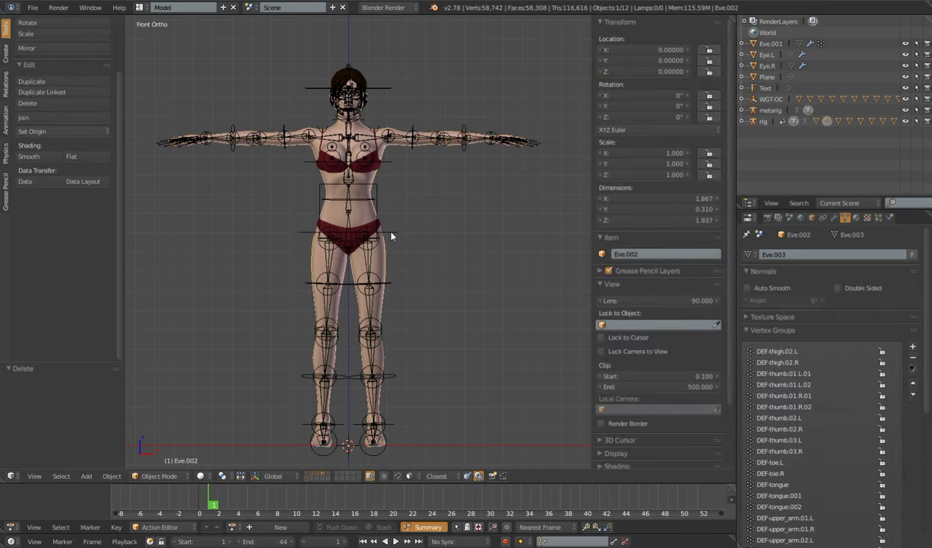
Try rotating the hips control by about 19 degrees to test how the underwear follows the body.
right_click(388, 234)
key(r)
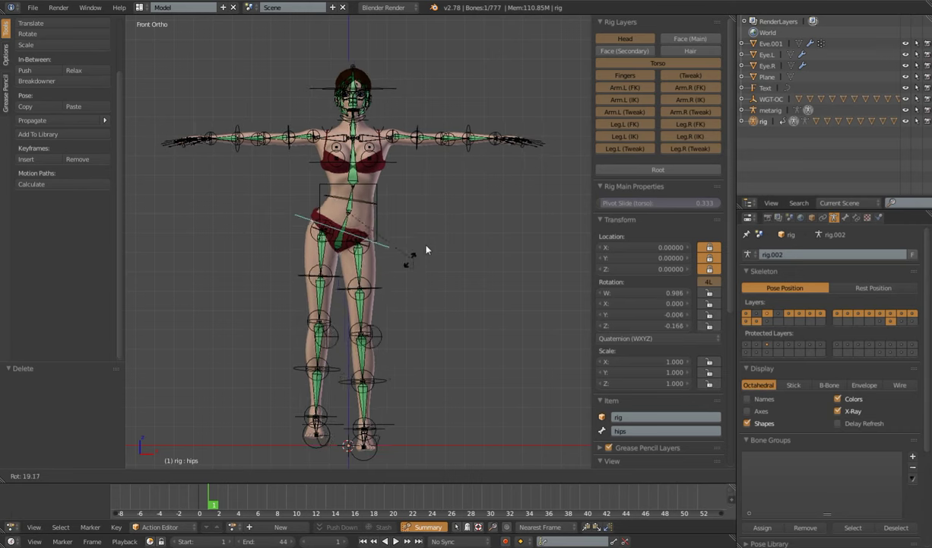
key(Escape)
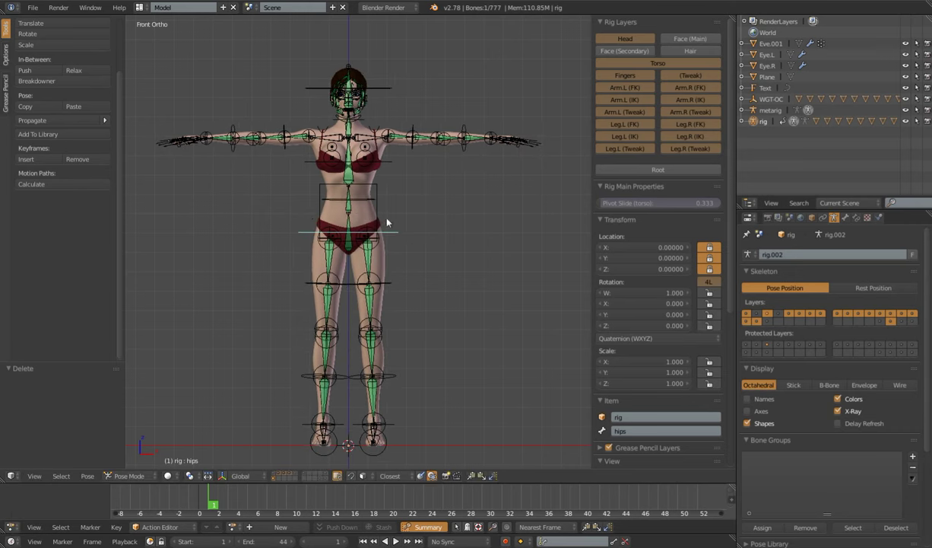
Select the Underwear mesh to examine its vertex groups.
key(ctrl+Tab)
right_click(312, 219)
scroll(312, 218, up, 3)
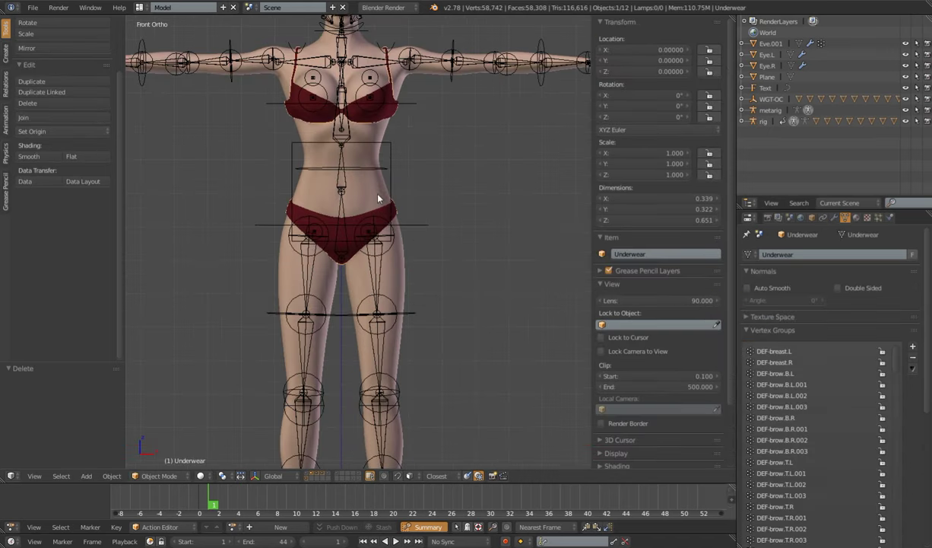
Try rotating the hips control the opposite way, by about -18 degrees, to test the underwear's deformation.
scroll(394, 247, down, 3)
right_click(426, 227)
key(ctrl+Tab)
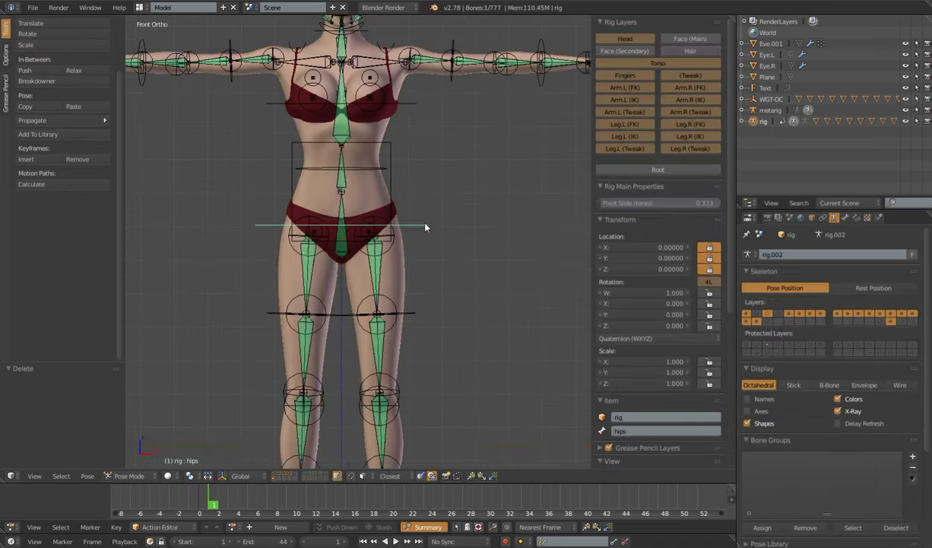
key(r)
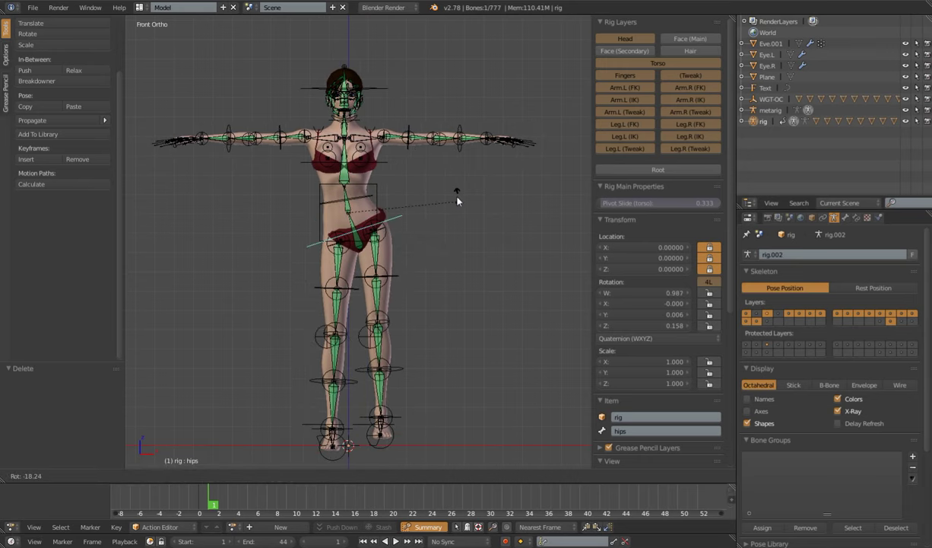
right_click(418, 221)
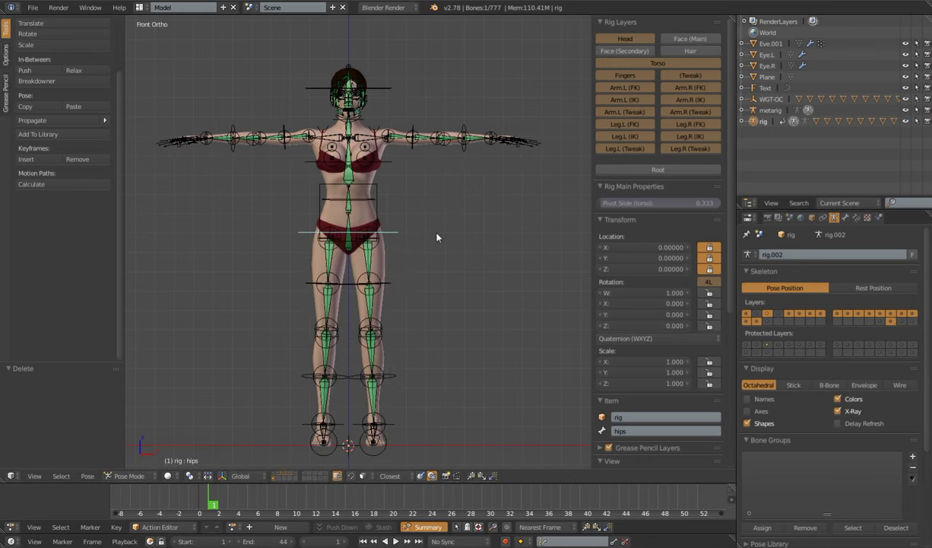
Compare the vertex groups of the body mesh Eve.002 and the Underwear mesh by selecting them alternately.
scroll(418, 221, up, 3)
key(ctrl+Tab)
right_click(403, 254)
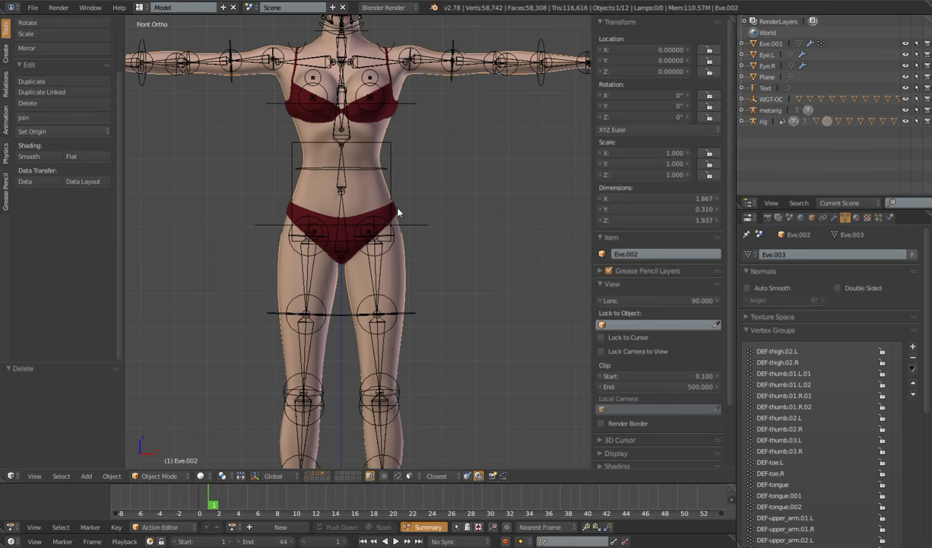
right_click(397, 212)
right_click(397, 211)
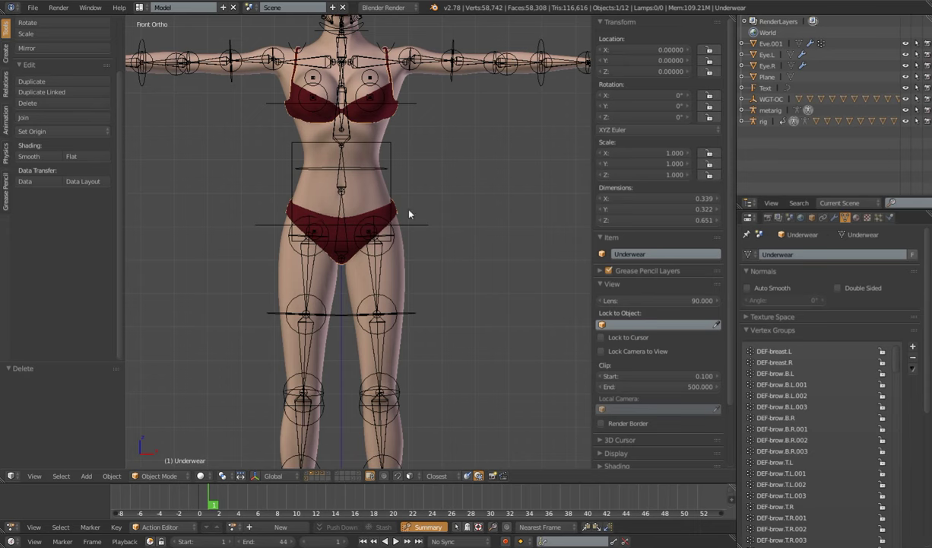
right_click(410, 266)
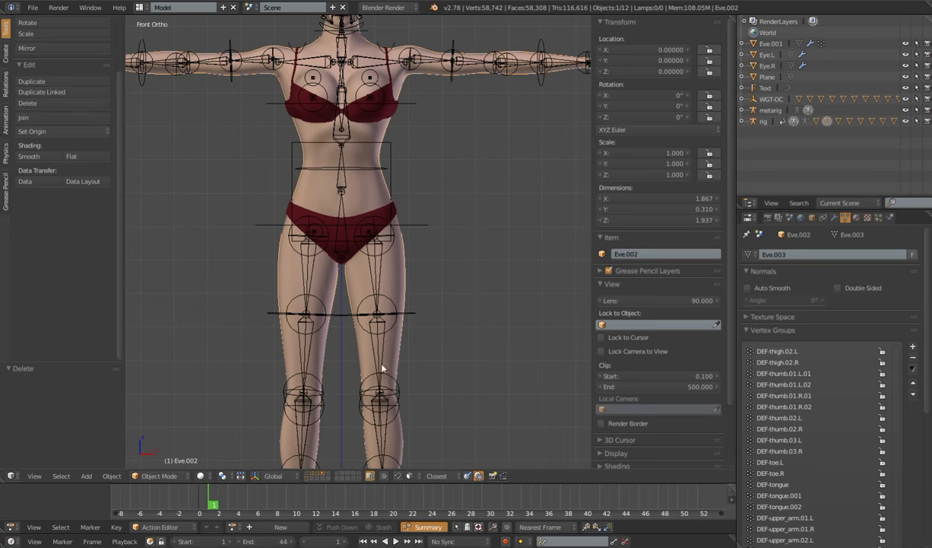
right_click(397, 211)
right_click(396, 212)
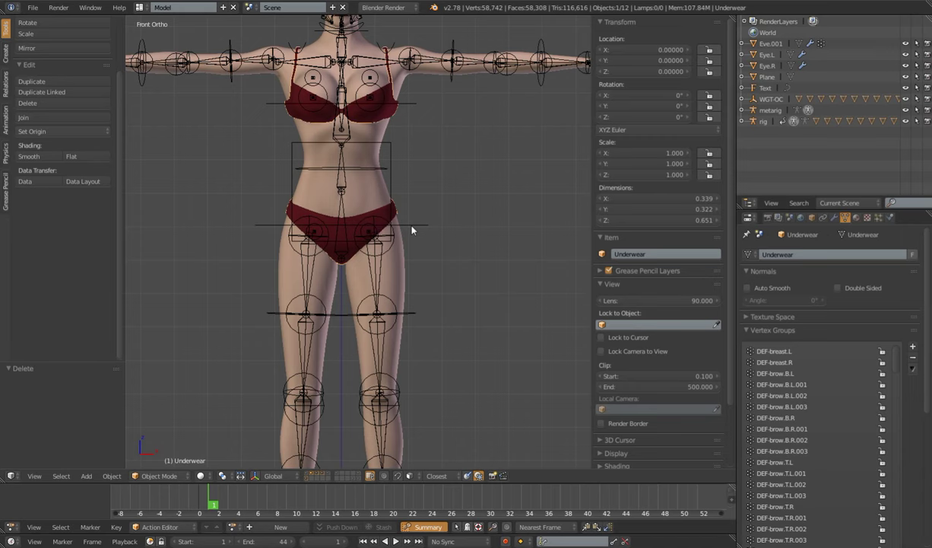
Try rotating the hips control again by about 18 degrees to check for body and underwear overlap.
right_click(411, 230)
key(r)
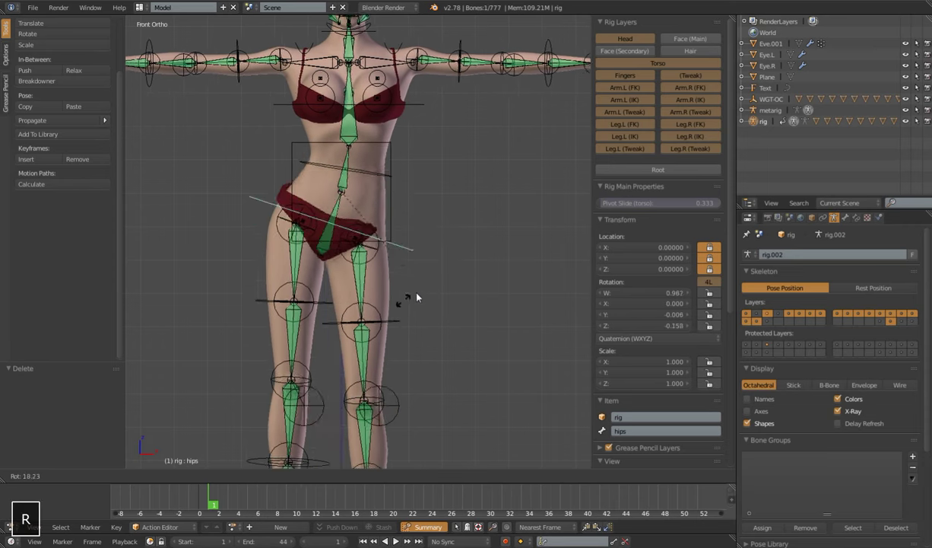
right_click(434, 226)
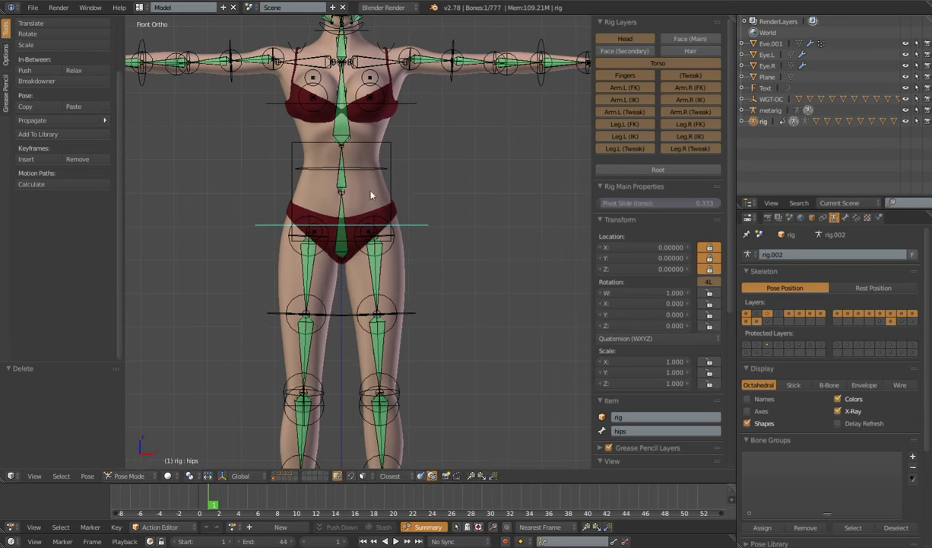
Delete all vertex groups from the Underwear mesh.
right_click(404, 250)
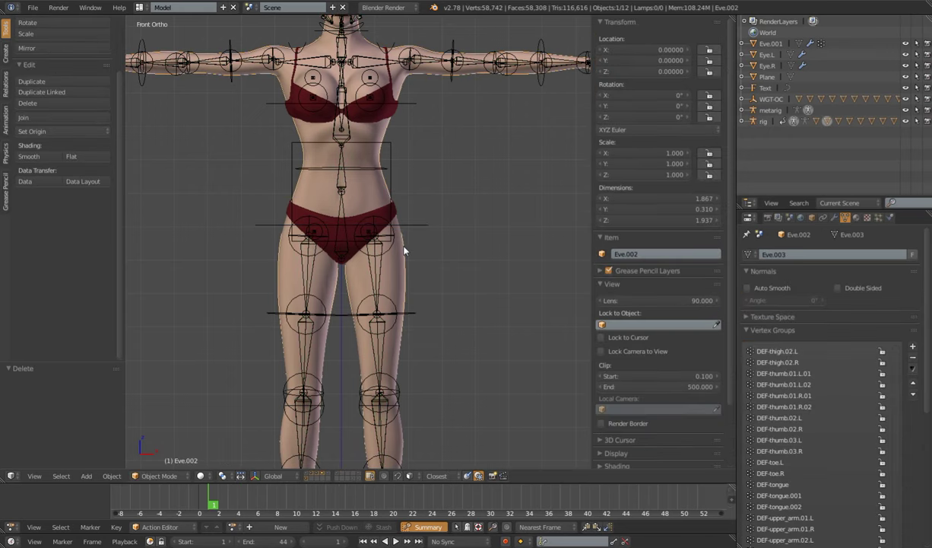
scroll(387, 226, up, 3)
right_click(421, 183)
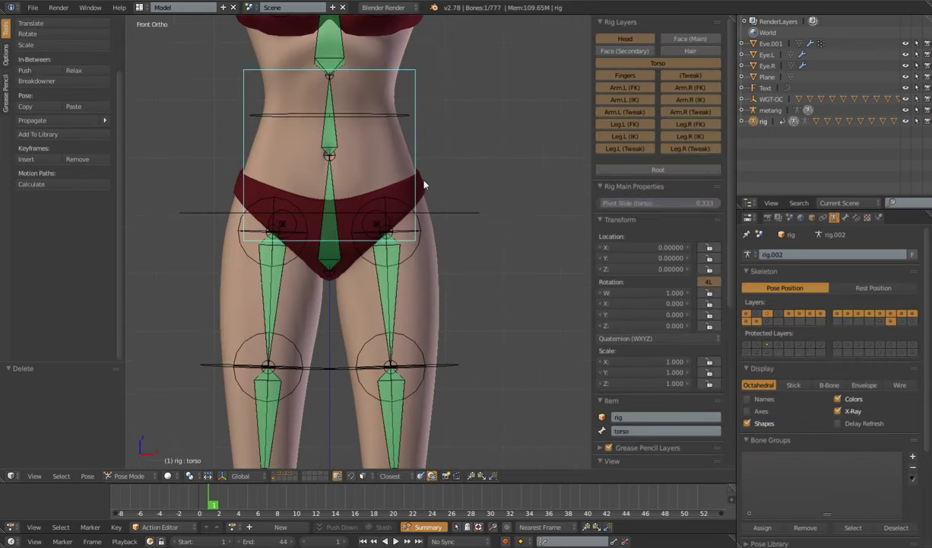
right_click(424, 183)
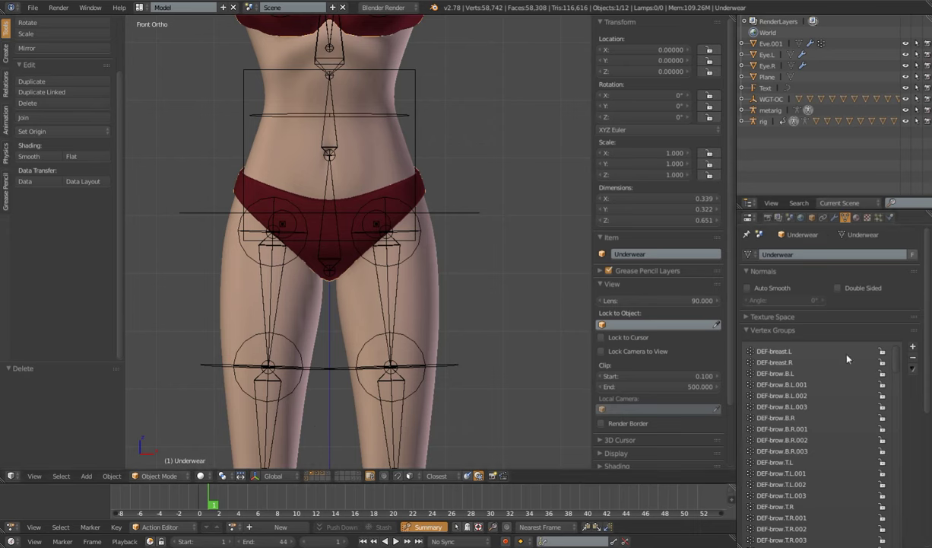
click(913, 368)
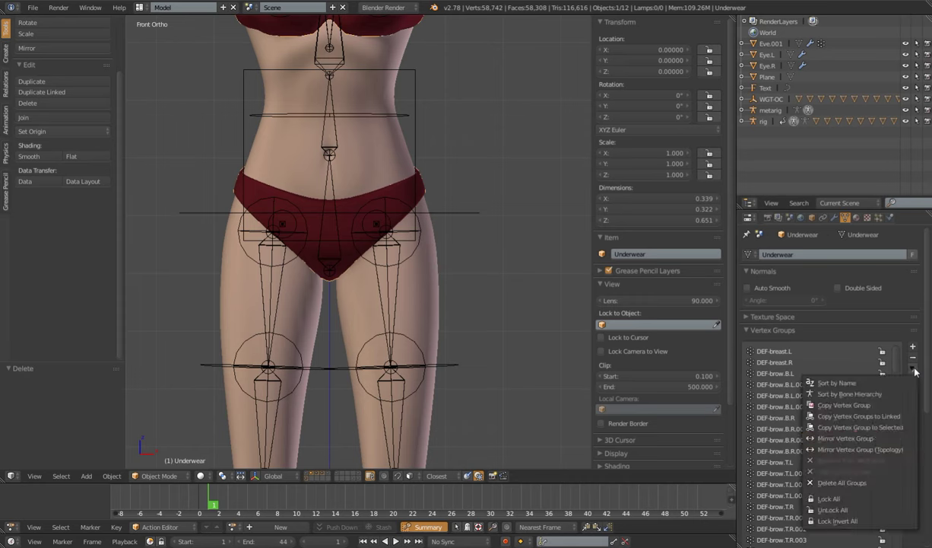
click(843, 484)
key(shift+c)
Select the body mesh Eve.002, add Underwear as the active object, and switch to Weight Paint mode.
scroll(441, 276, up, 2)
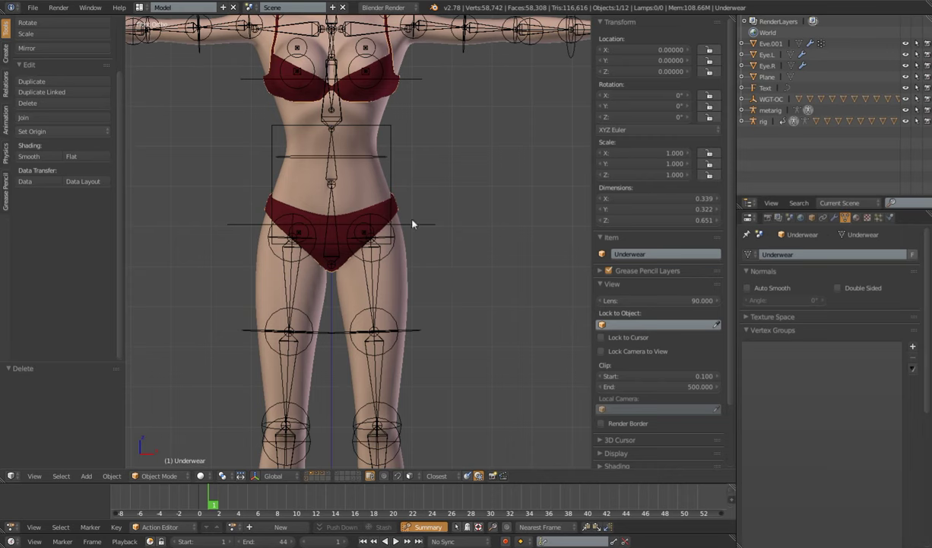
scroll(410, 261, up, 1)
scroll(409, 261, down, 2)
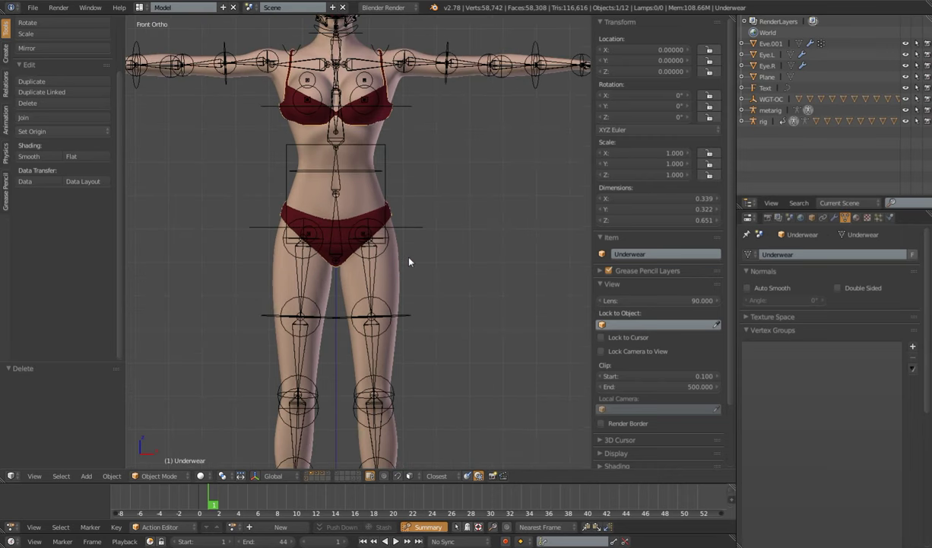
scroll(409, 261, up, 1)
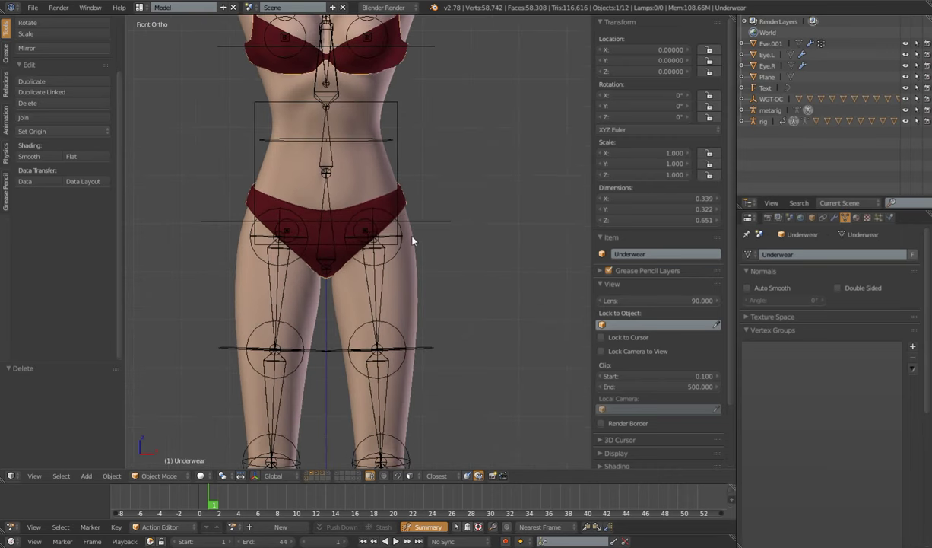
right_click(412, 240)
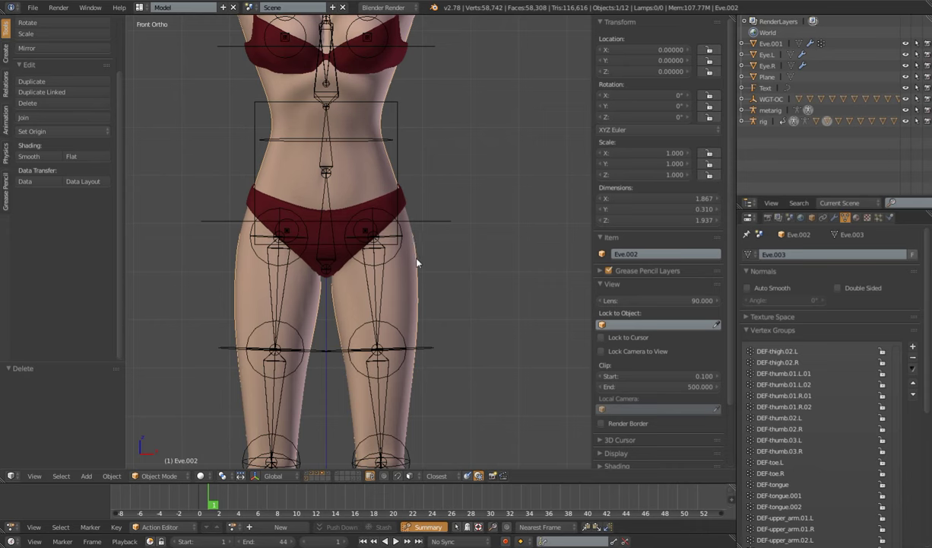
shift+right_click(407, 200)
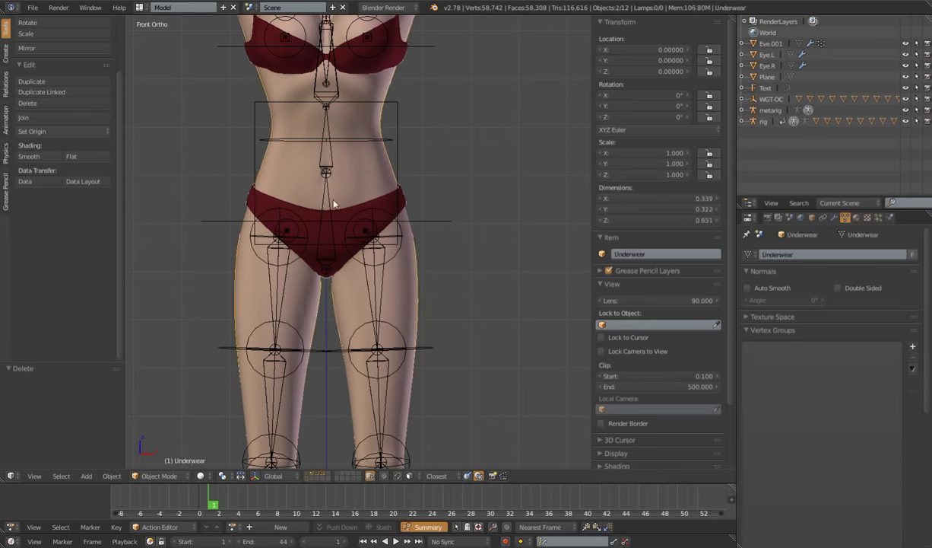
click(159, 477)
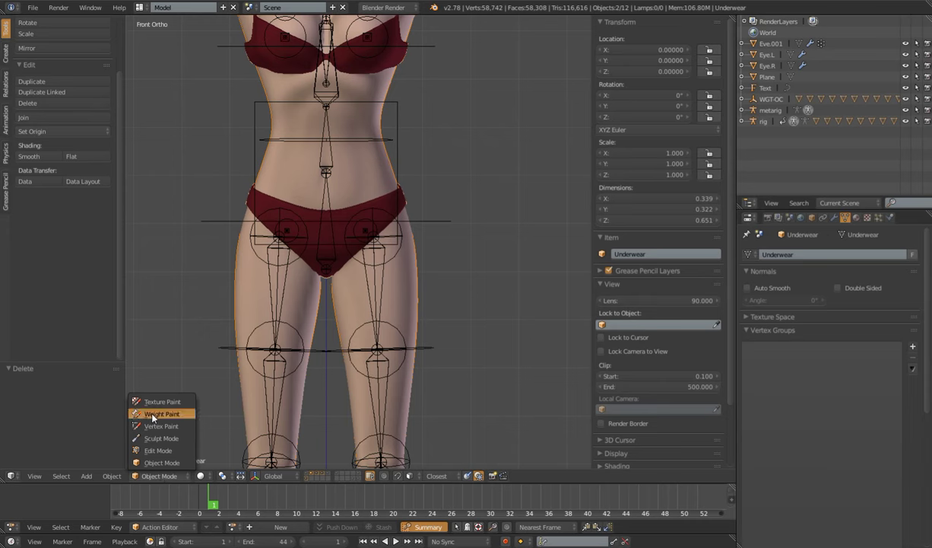
click(153, 415)
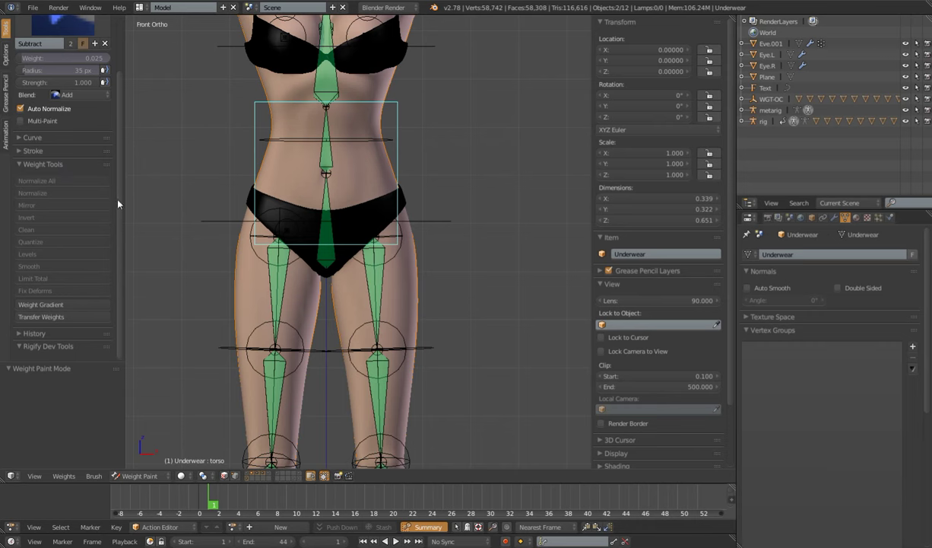
Run Transfer Weights from the body to the underwear and enable Freeze Operator.
click(46, 317)
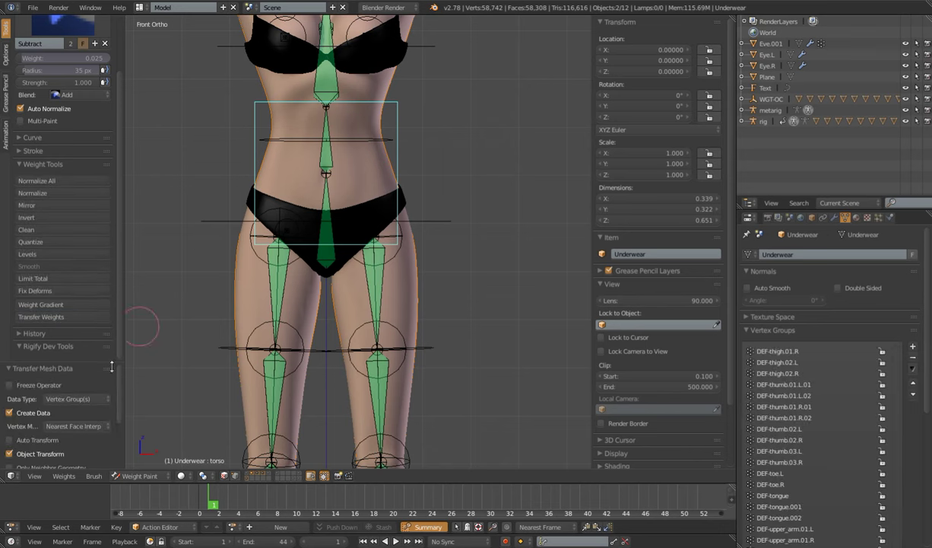
click(9, 386)
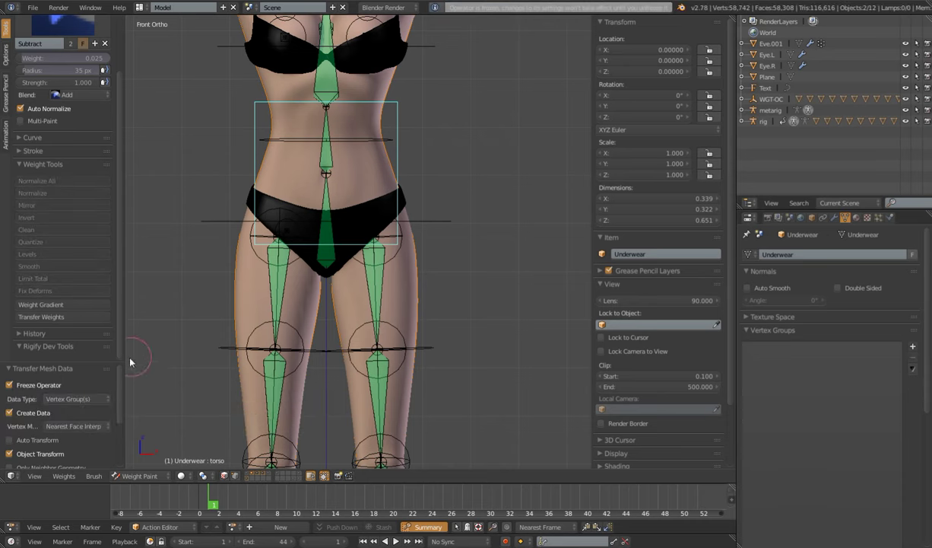
Set the weight transfer's data type to Vertex Group(s) and its vertex mapping to Nearest Face Interpolated.
scroll(110, 370, down, 1)
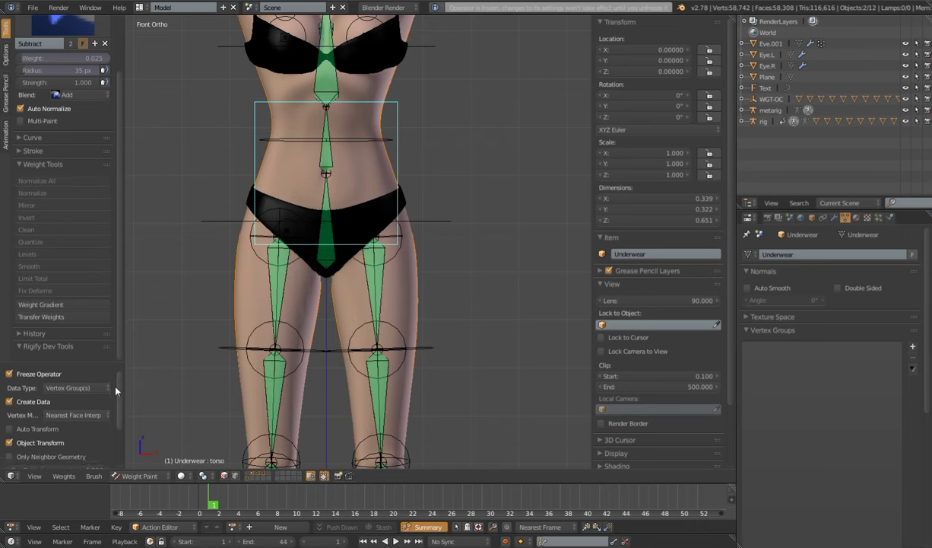
click(54, 389)
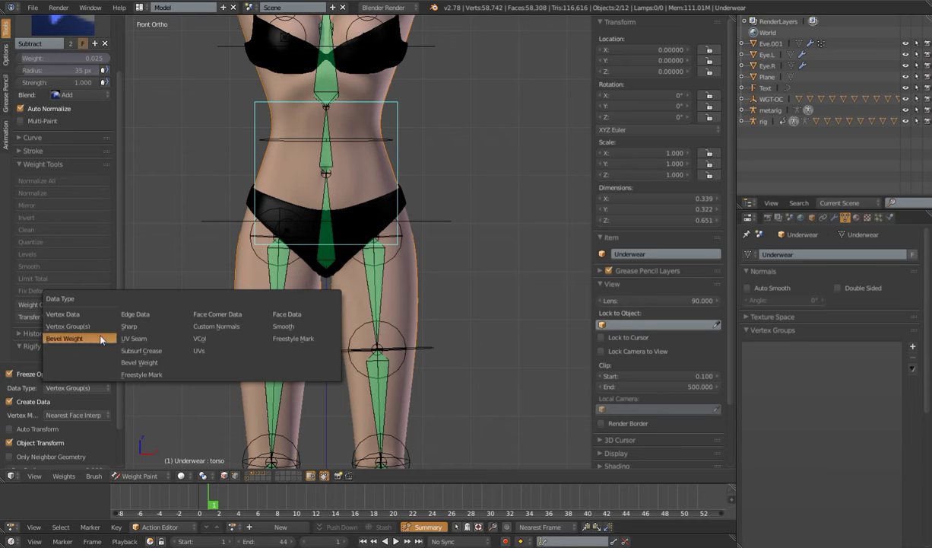
click(62, 327)
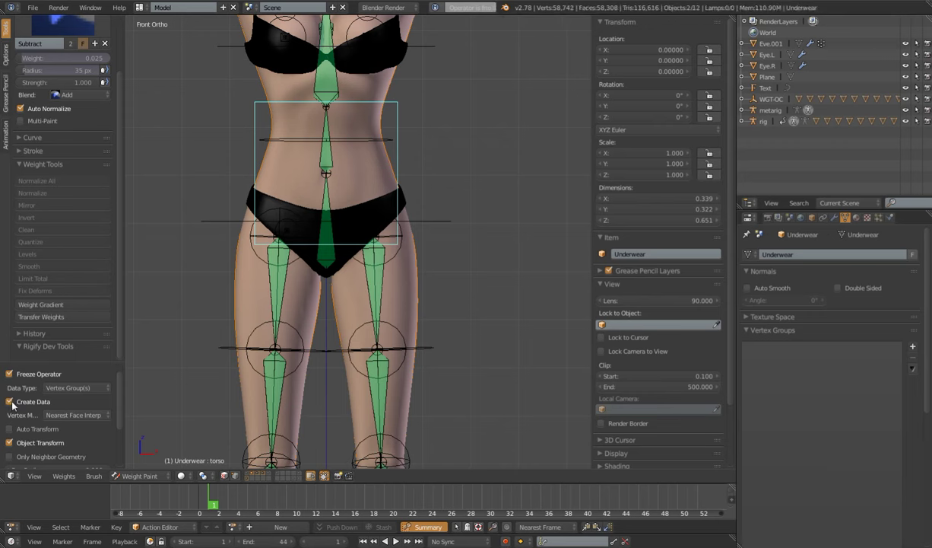
click(59, 417)
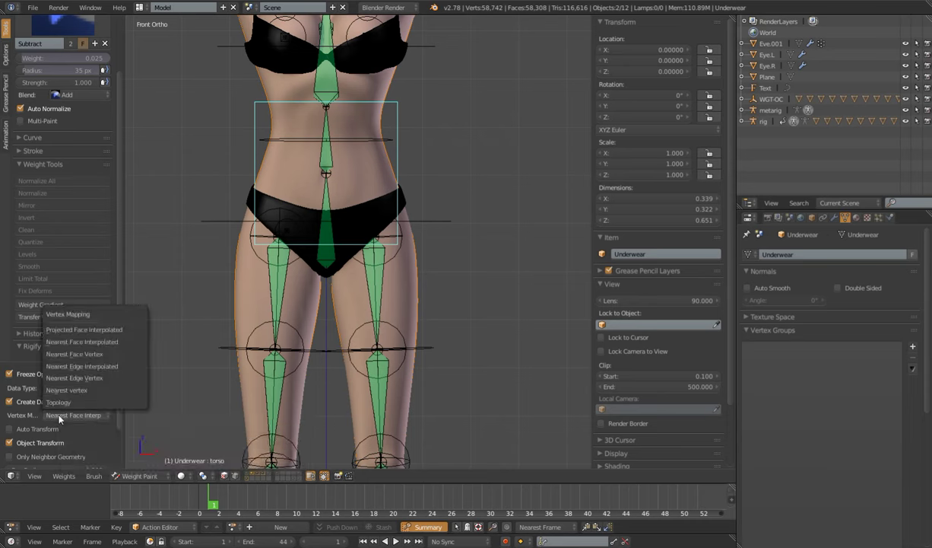
click(85, 343)
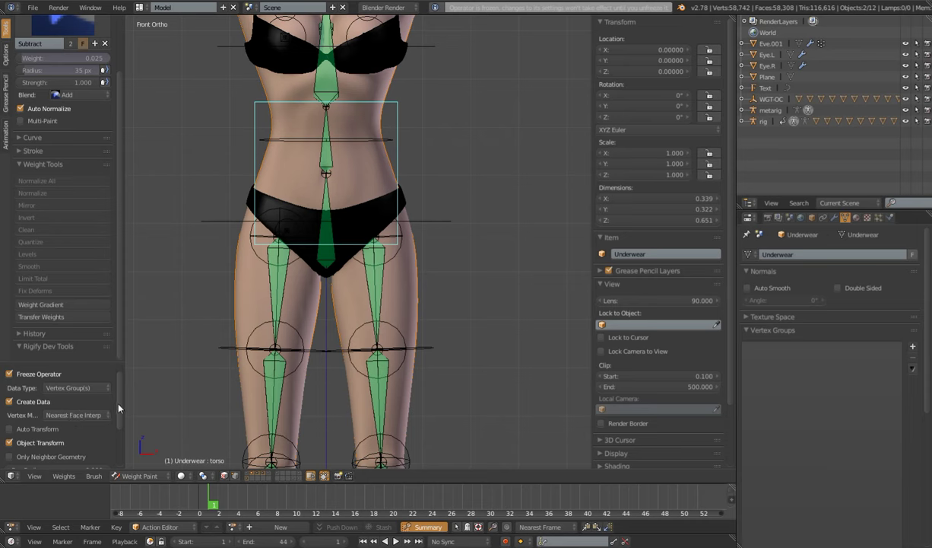
Set the weight transfer's source layers selection to By Name and its destination layers matching to All Layers.
scroll(114, 404, down, 2)
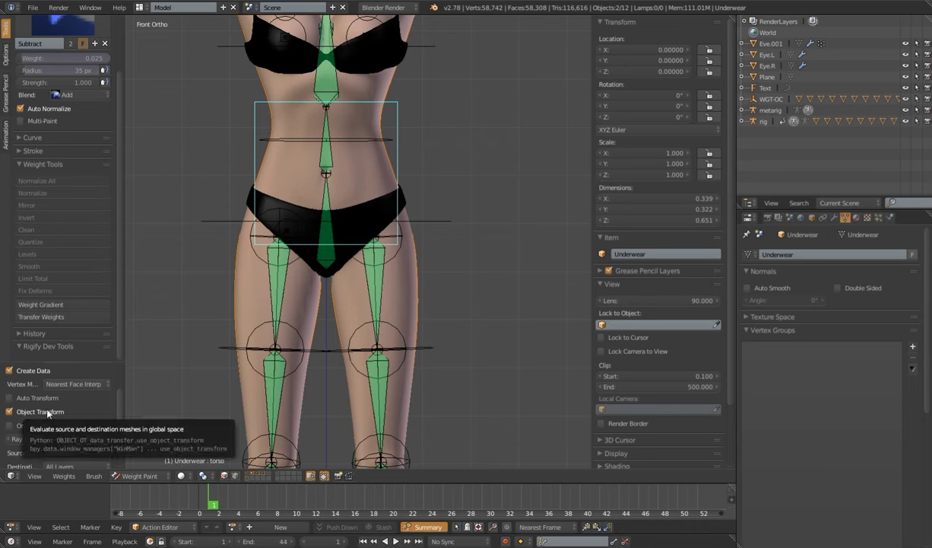
scroll(88, 426, down, 2)
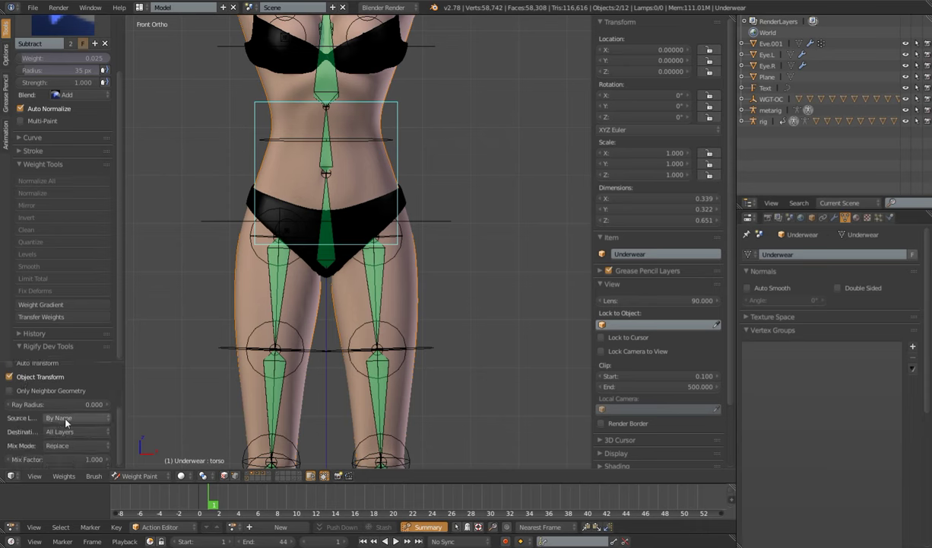
click(66, 420)
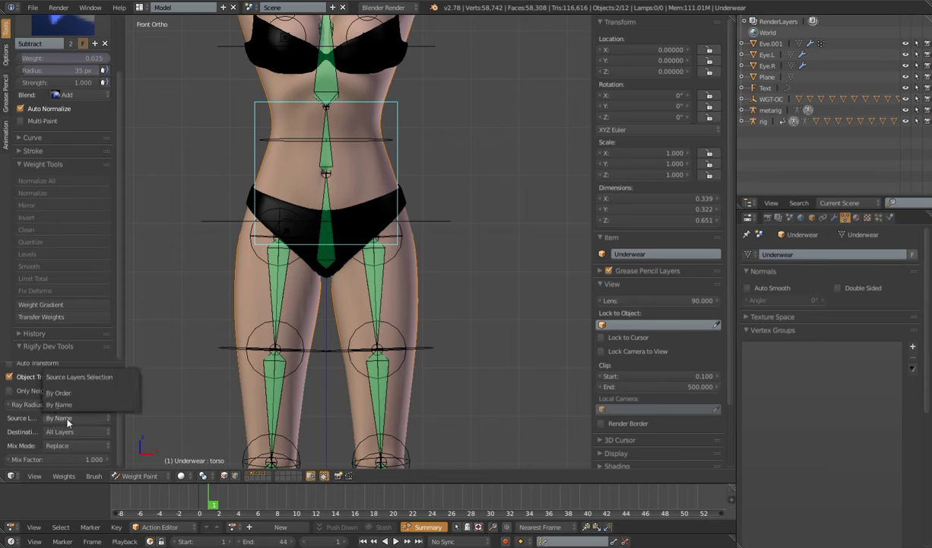
click(64, 405)
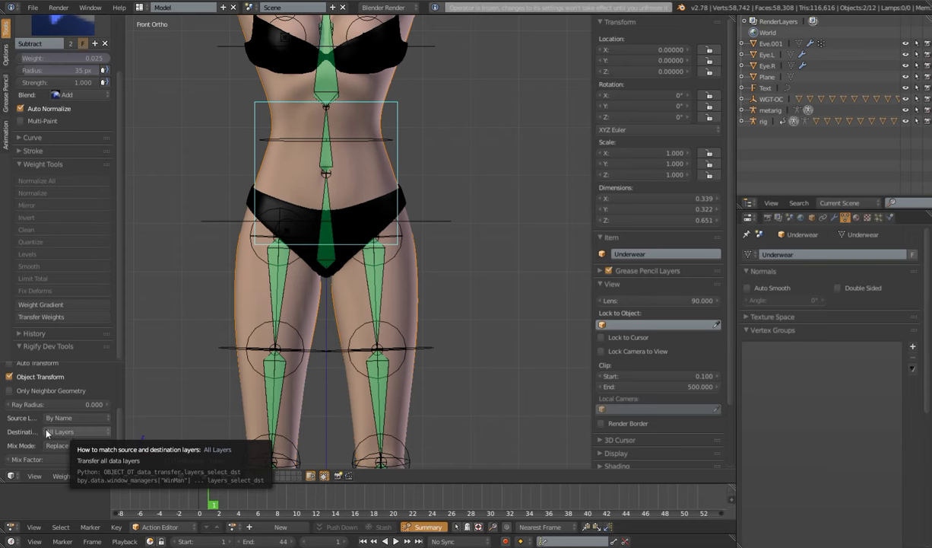
click(60, 432)
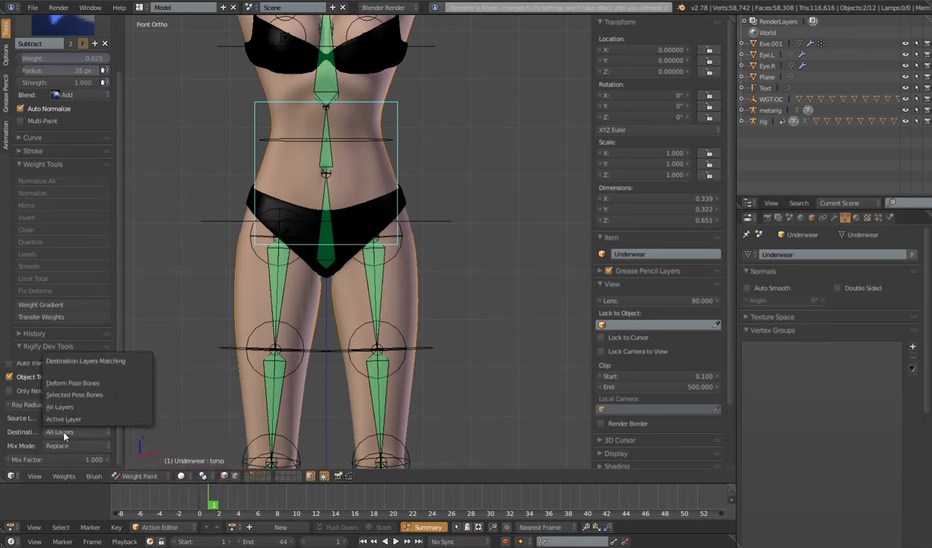
click(64, 435)
click(63, 437)
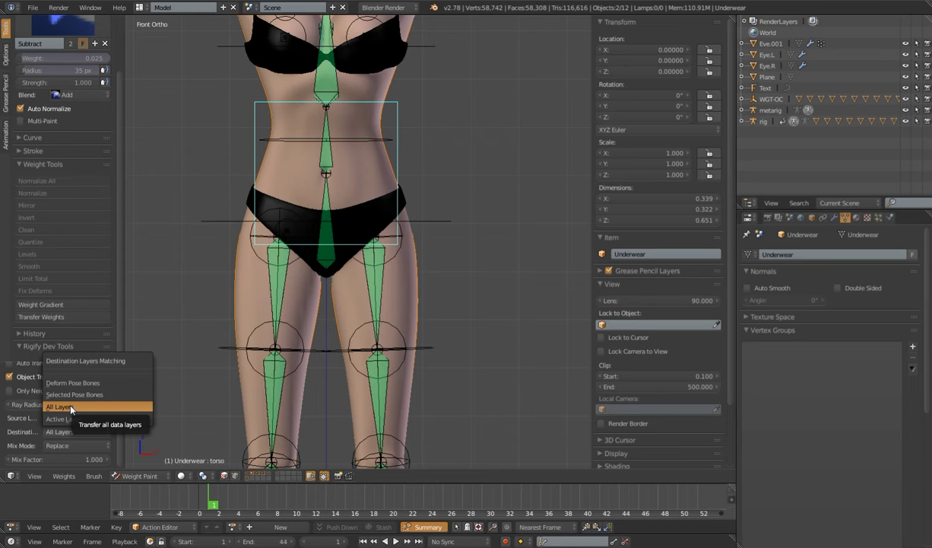
click(70, 406)
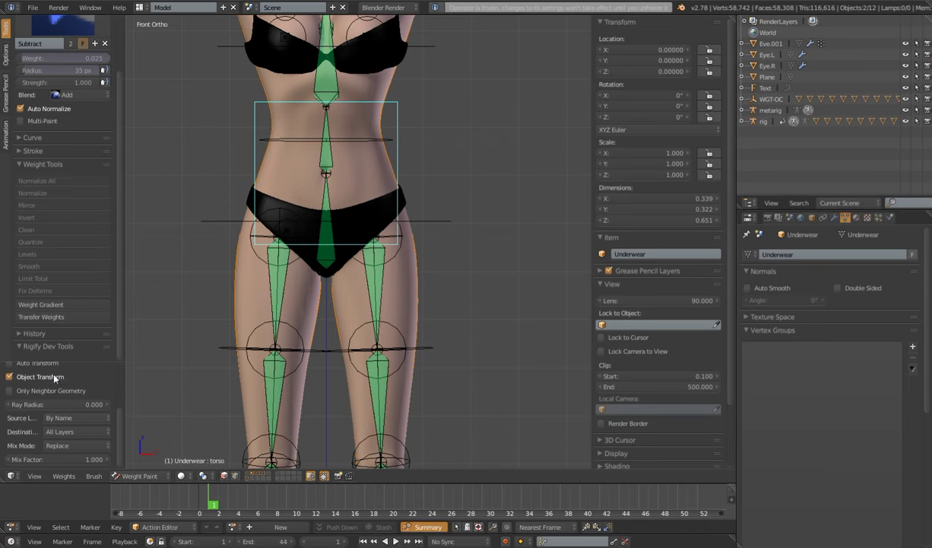
Set the transfer's mix mode to Replace and turn off Freeze Operator to apply the weights to Underwear.
click(67, 446)
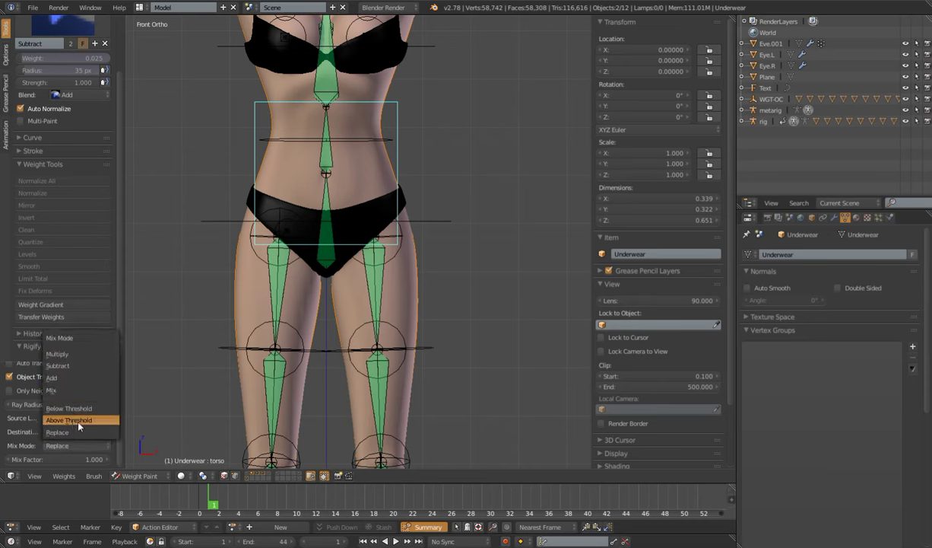
click(57, 431)
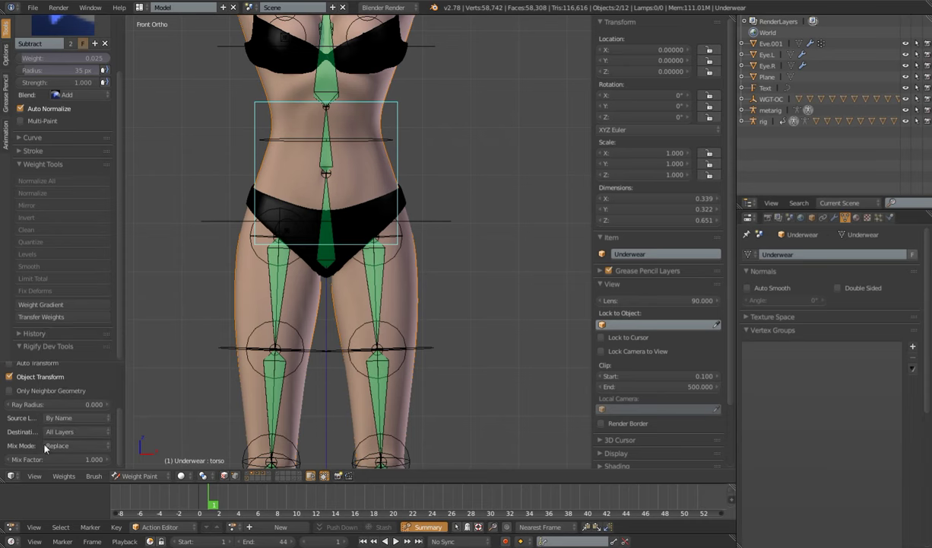
click(51, 446)
click(64, 434)
scroll(120, 369, up, 4)
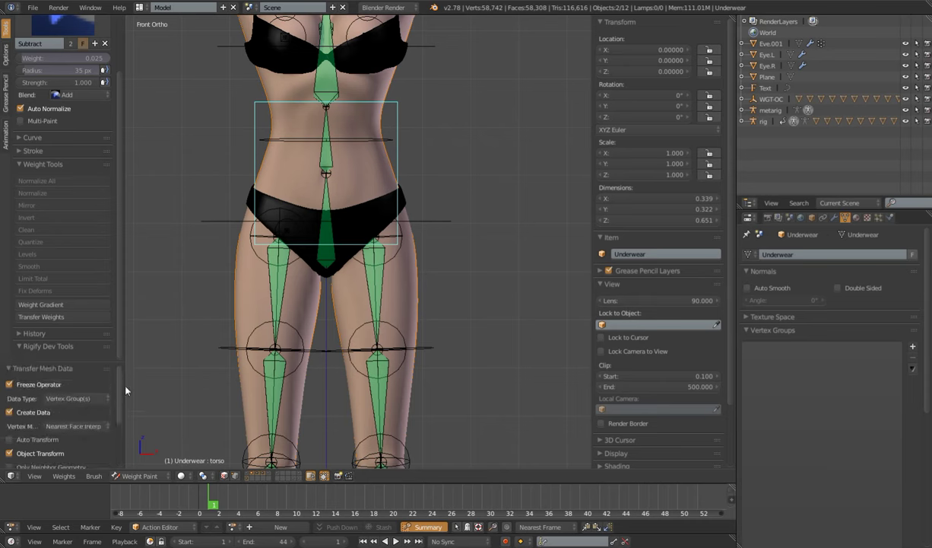
click(10, 385)
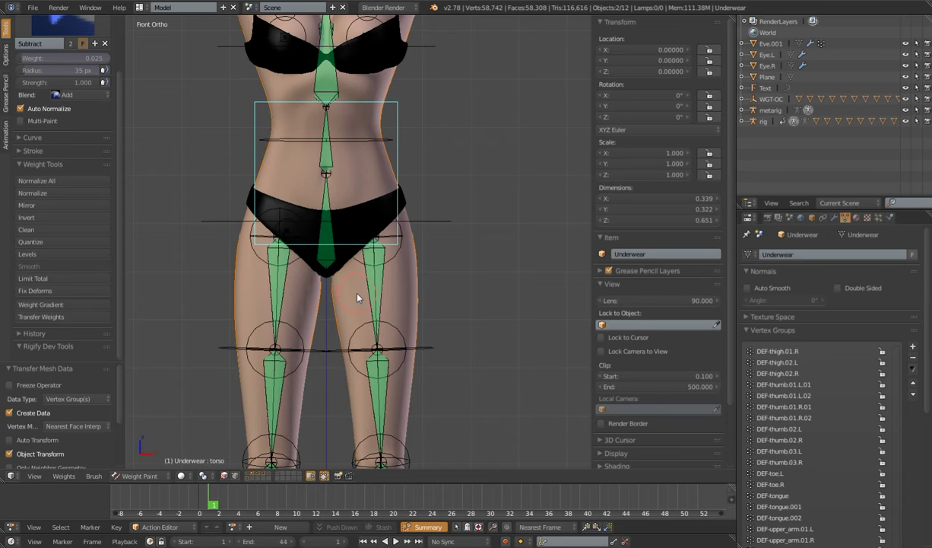
Undo and redo the transfer, then inspect the underwear weights of the DEF-hips bone and both upper thigh bones.
key(ctrl+z)
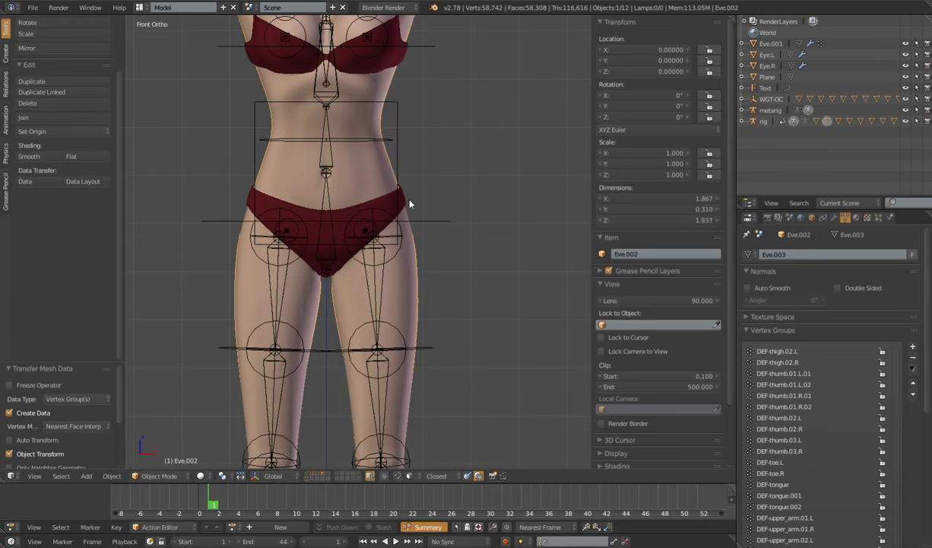
key(ctrl+shift+z)
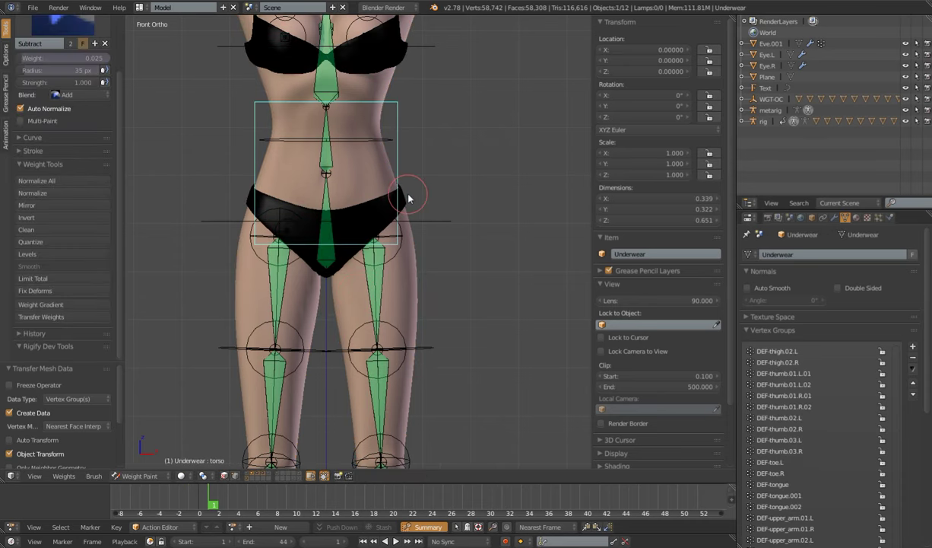
right_click(331, 206)
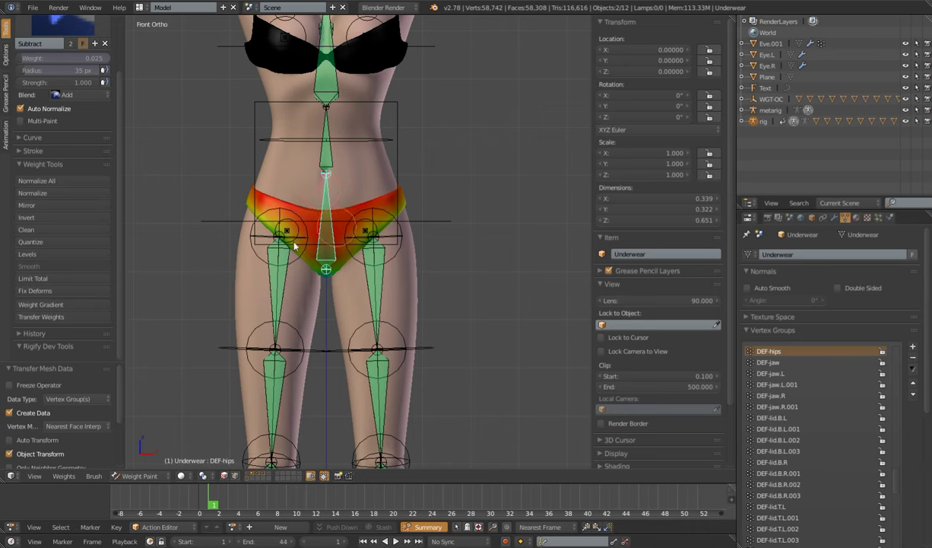
right_click(287, 266)
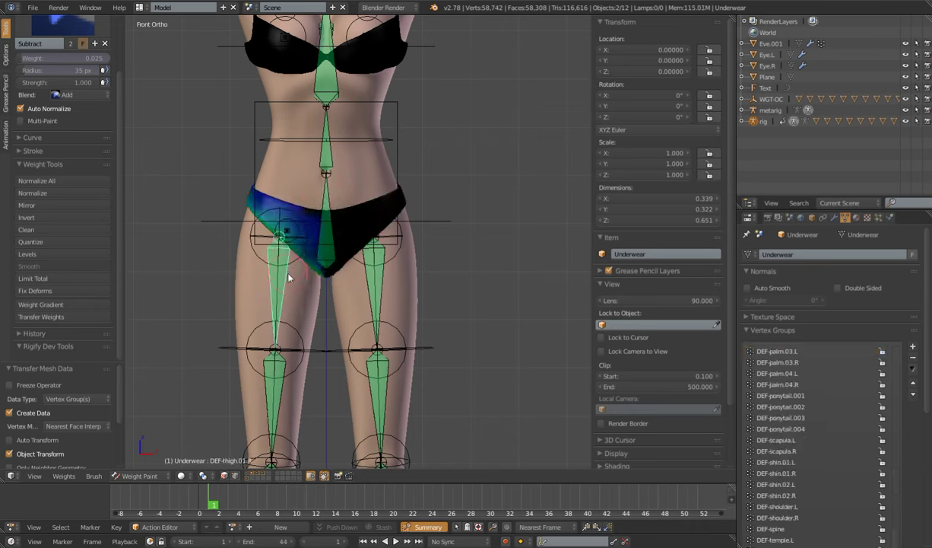
right_click(367, 263)
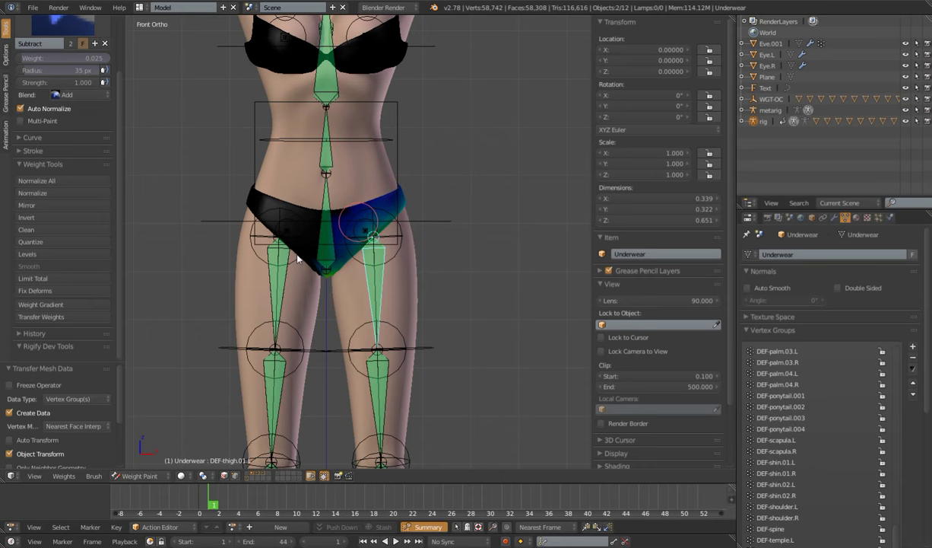
Test the underwear's deformation by rotating the thigh.fk.L and hips controls, cancelling each rotation.
scroll(373, 264, down, 4)
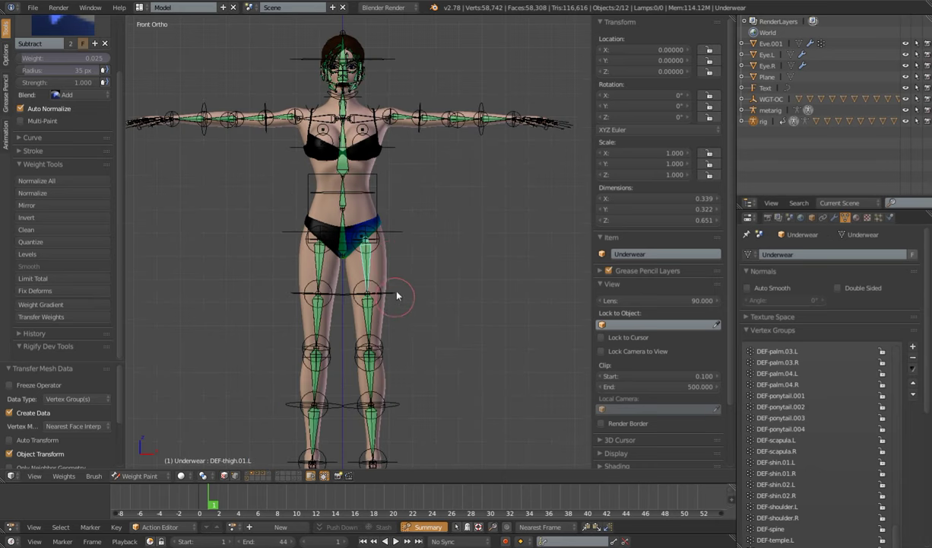
right_click(379, 279)
key(r)
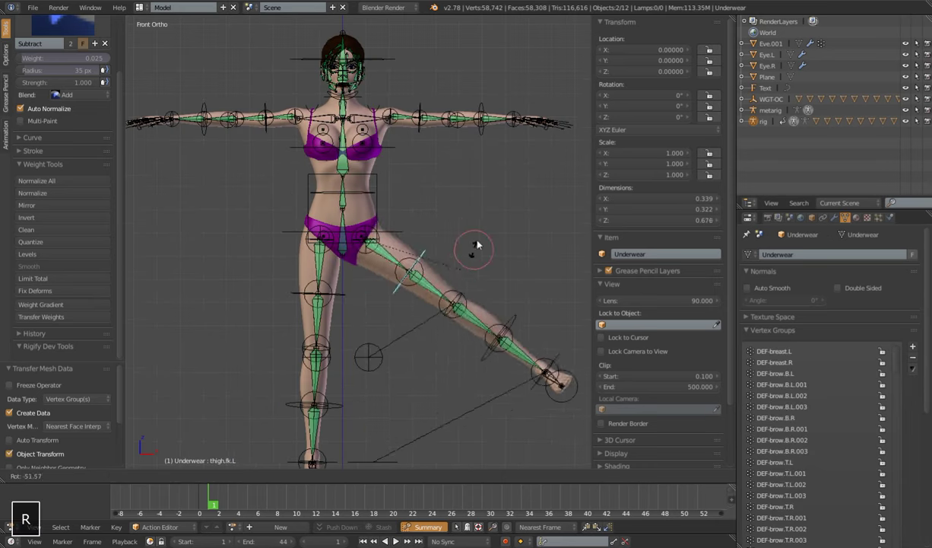
right_click(410, 327)
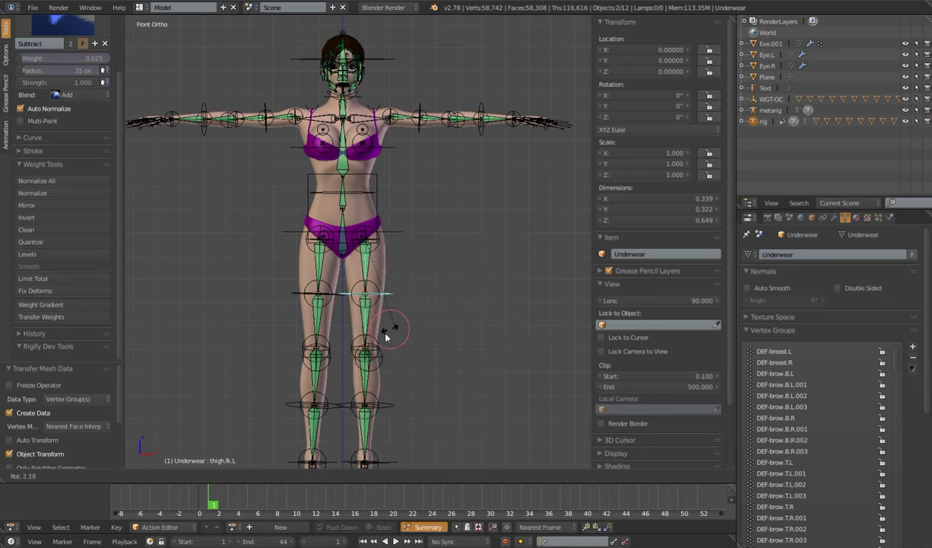
right_click(392, 222)
key(r)
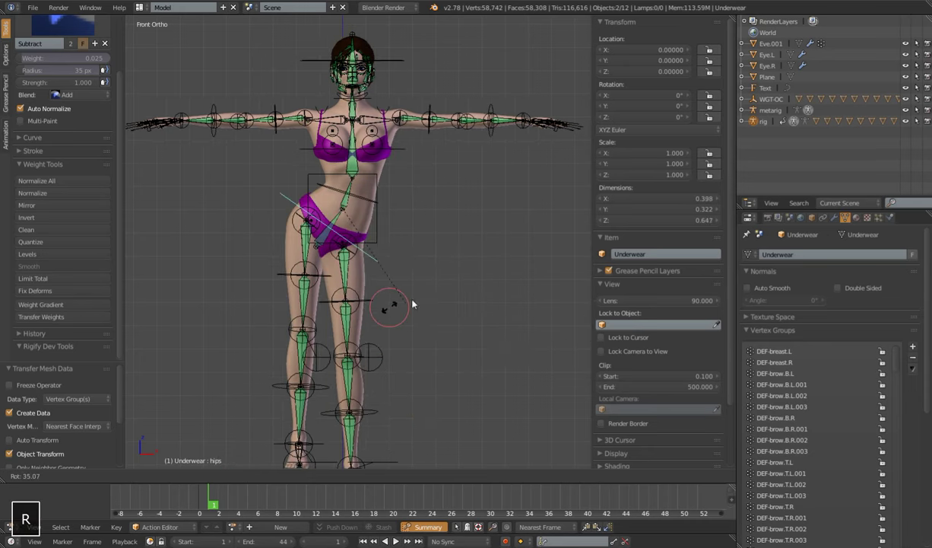
right_click(458, 229)
Examine the DEF-hips weights on the underwear up close, then reselect the hips control.
scroll(438, 268, up, 4)
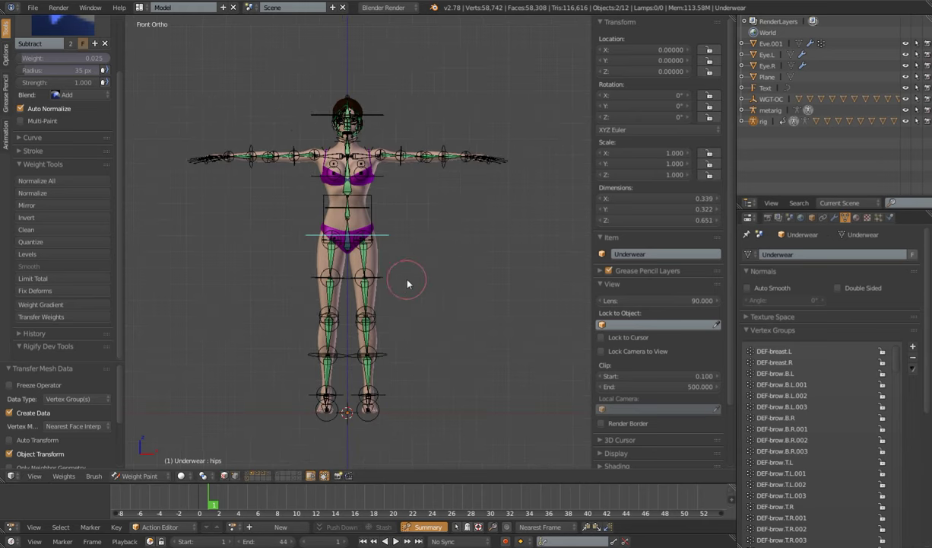
right_click(337, 245)
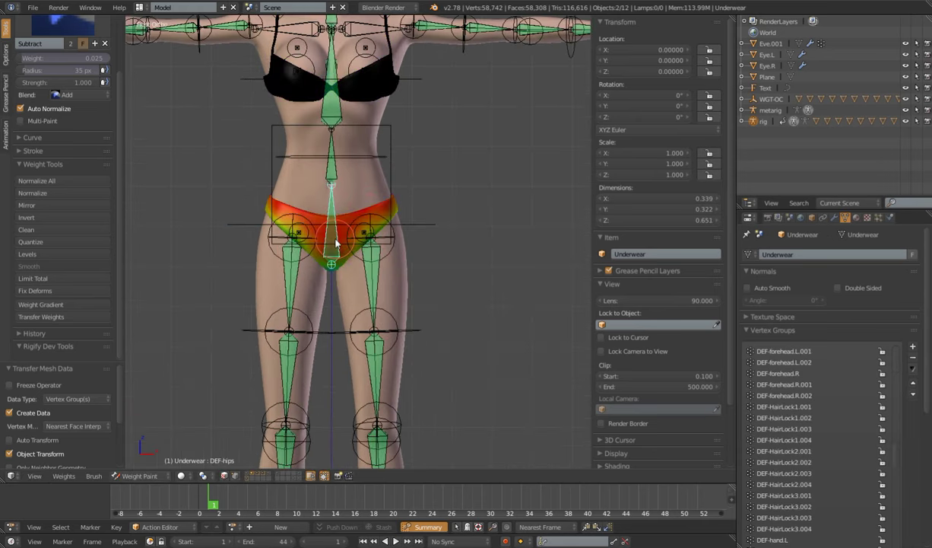
scroll(300, 273, up, 3)
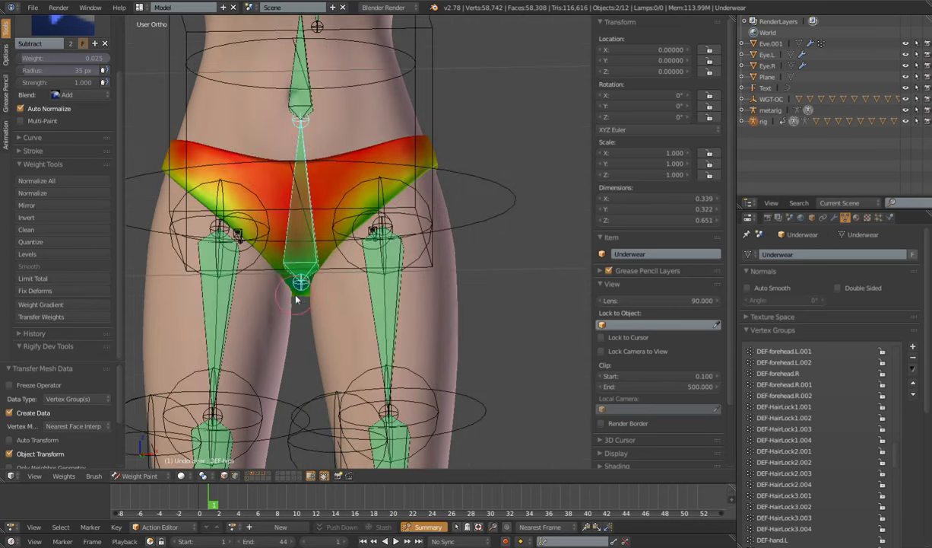
scroll(312, 297, down, 4)
scroll(364, 304, down, 3)
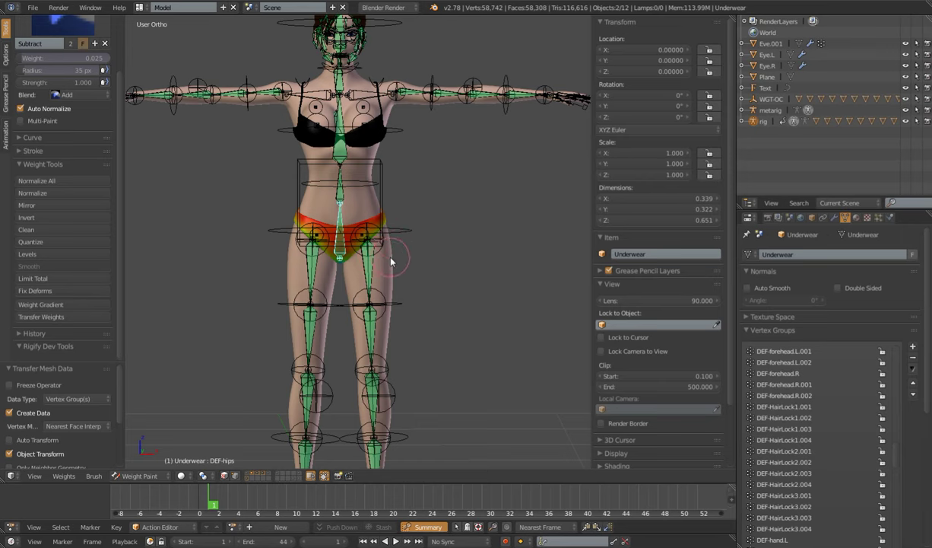
right_click(409, 230)
scroll(410, 243, up, 2)
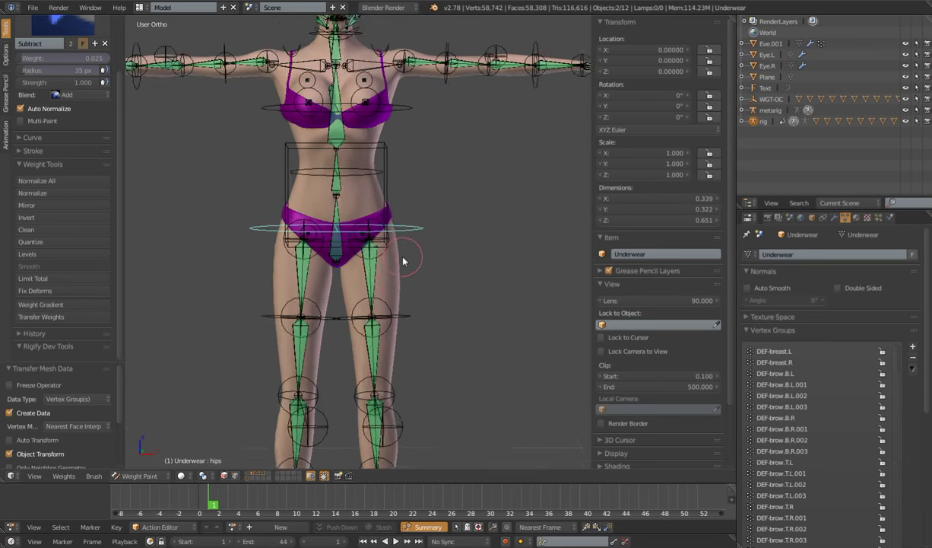
Step back through the history to Object Mode with Eve.002 selected, and enable its Wire and Draw All Edges display.
key(ctrl+z)
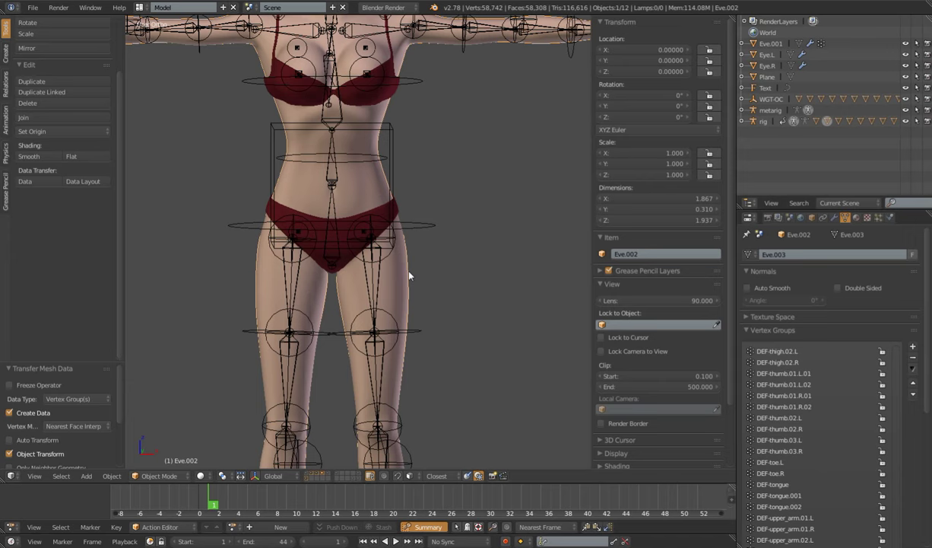
key(ctrl+shift+z)
key(ctrl+shift+z)
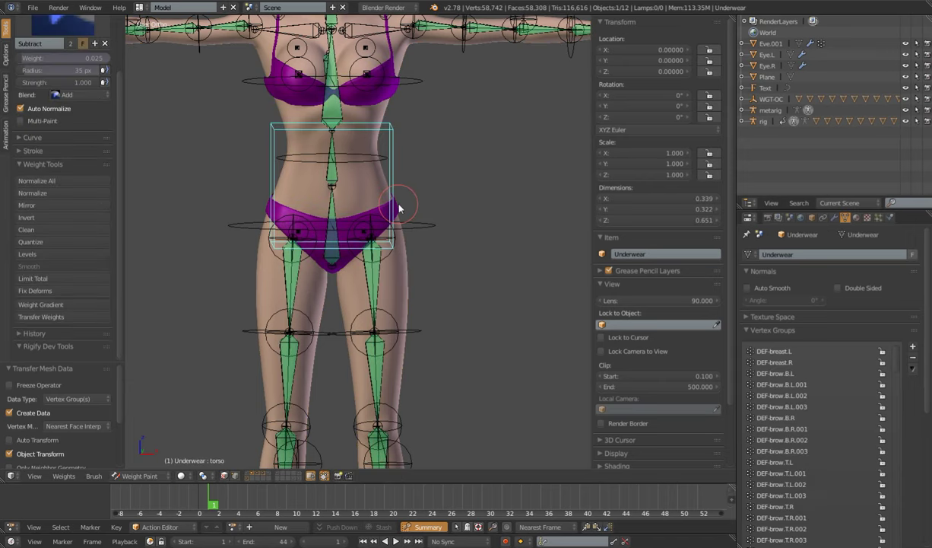
key(ctrl+z)
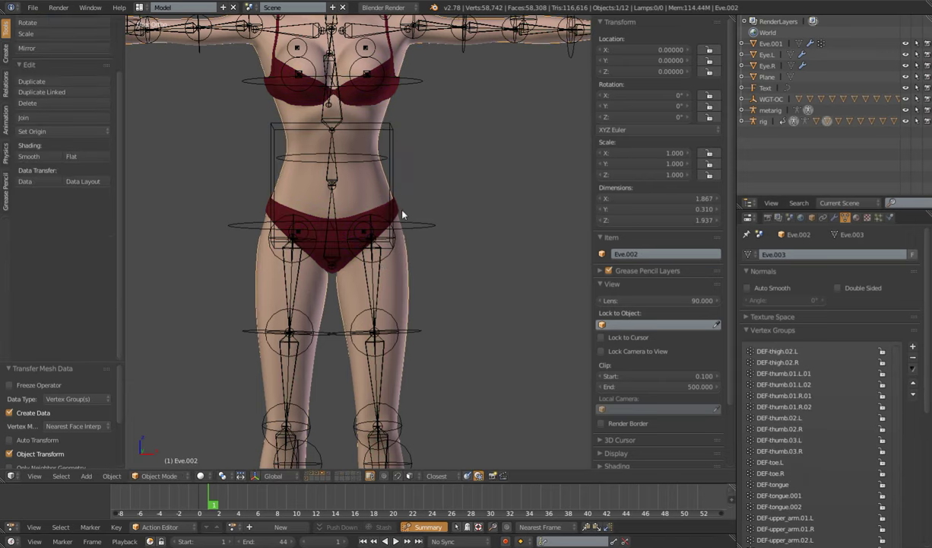
key(ctrl+shift+z)
key(ctrl+z)
click(811, 218)
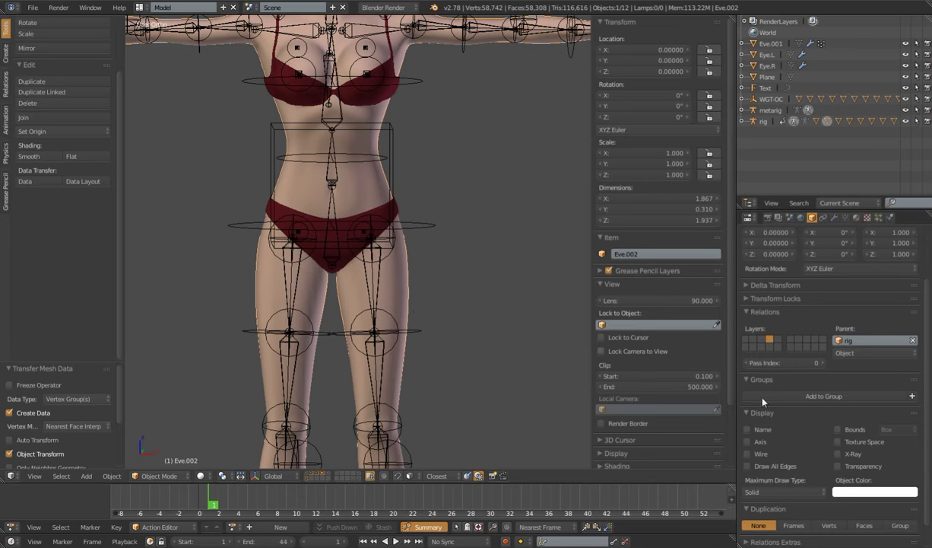
click(749, 454)
click(750, 466)
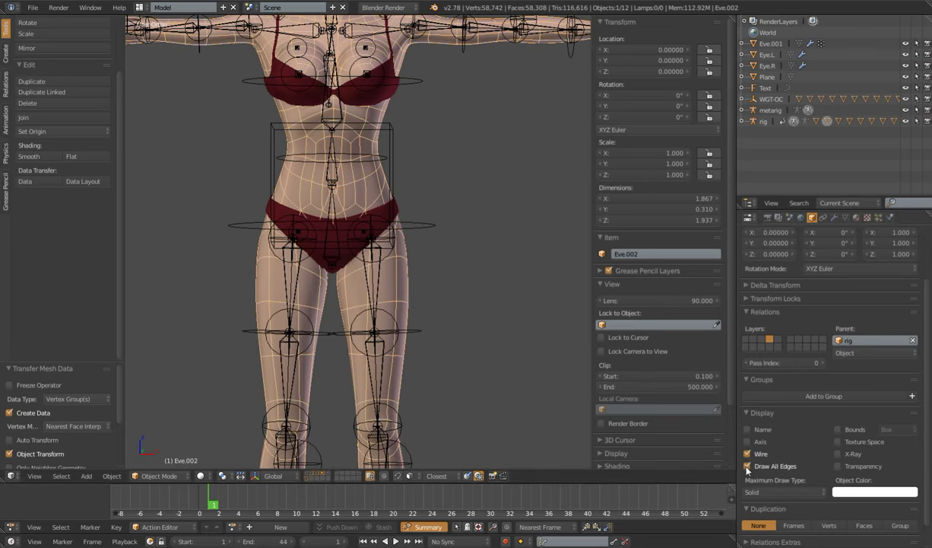
Select the Underwear mesh, return it to Object Mode, and set it to Draw All Edges with Wire as maximum draw type.
right_click(400, 210)
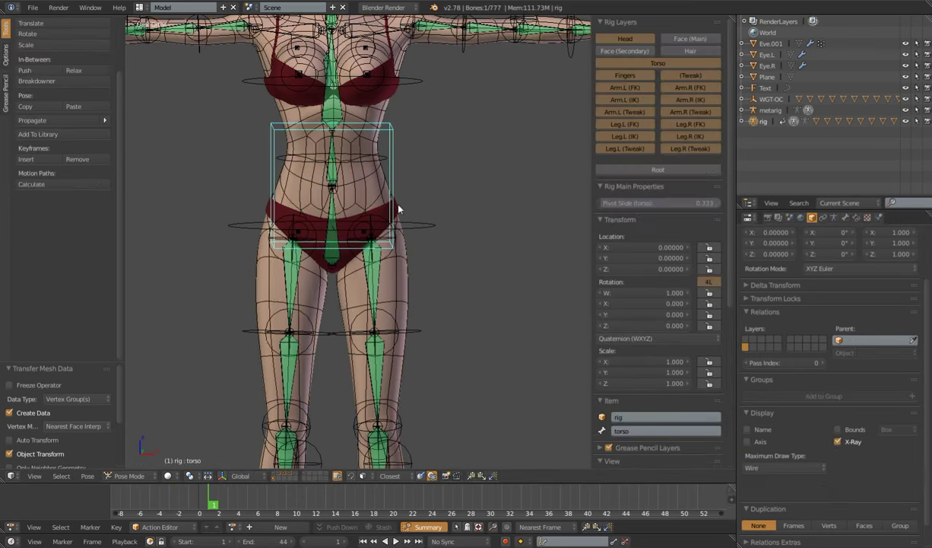
mouse_move(403, 200)
middle_down()
mouse_move(355, 281)
mouse_move(319, 258)
middle_up()
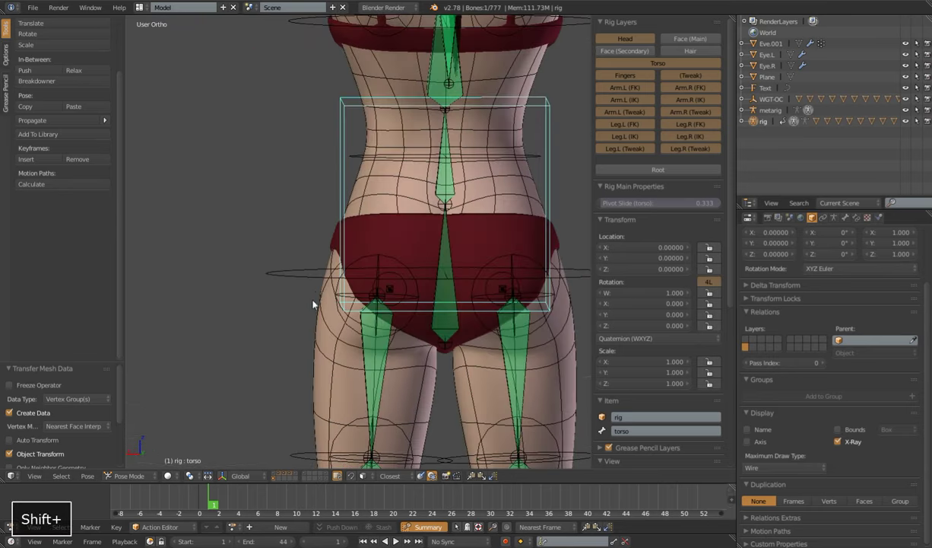
scroll(286, 239, up, 3)
shift+right_click(321, 242)
key(ctrl+Tab)
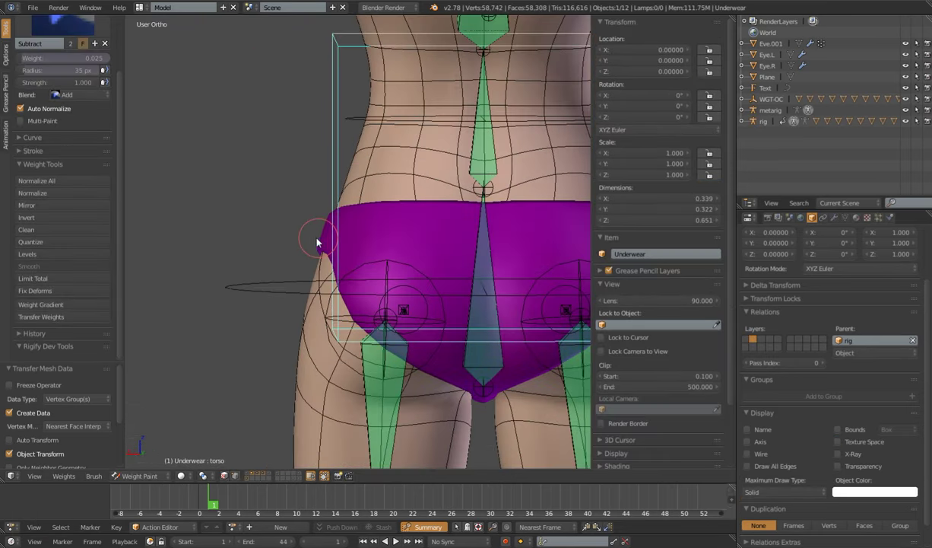
click(139, 475)
click(143, 462)
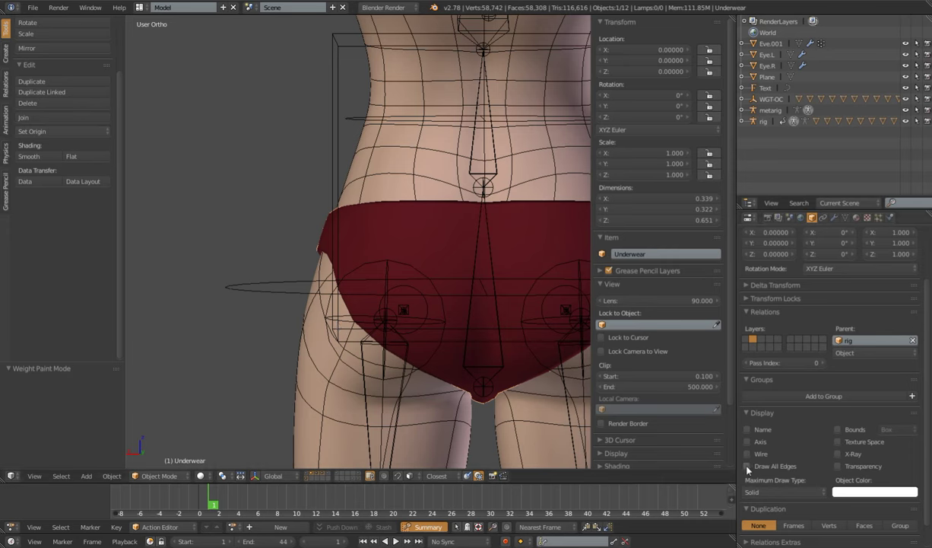
click(765, 491)
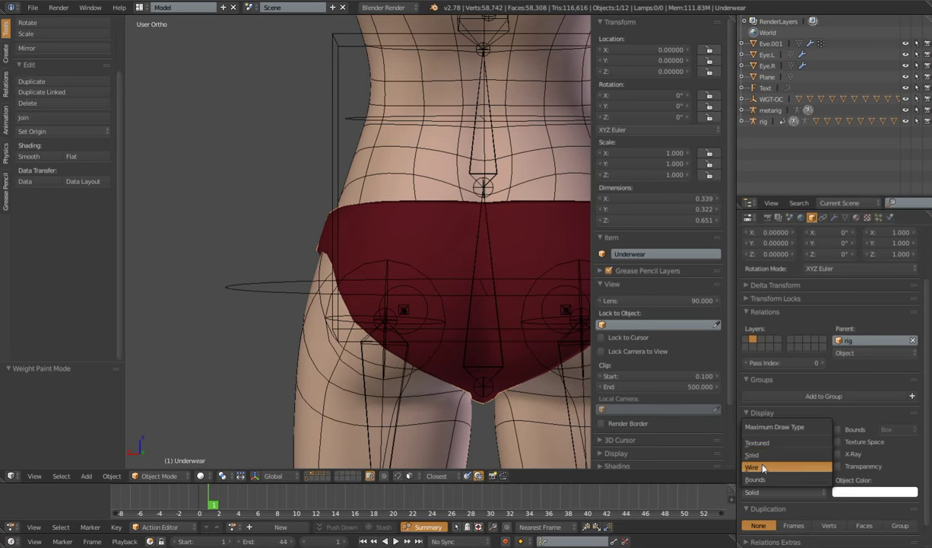
click(762, 467)
Compare the underwear's wireframe with the body's edge flow around the hips, from behind and from the front.
middle_drag(377, 280, 389, 288)
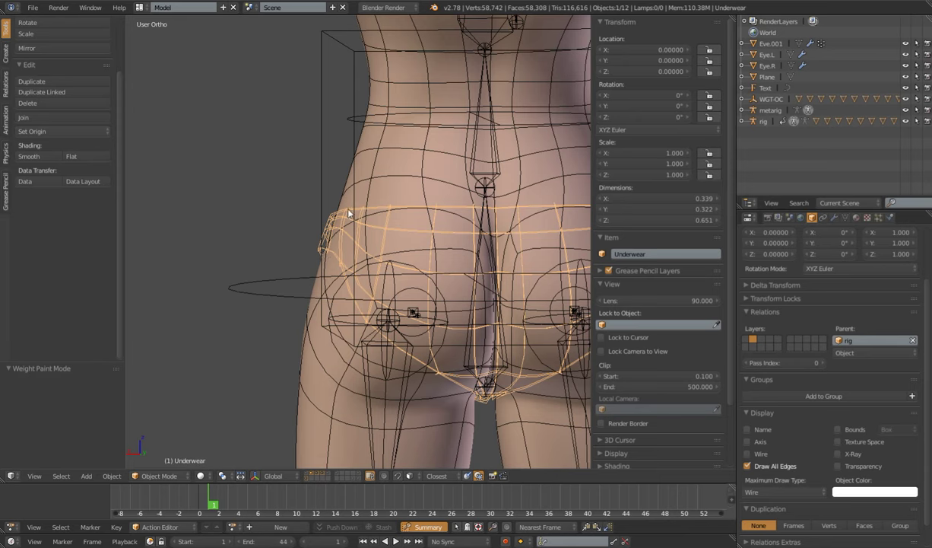
scroll(365, 221, up, 2)
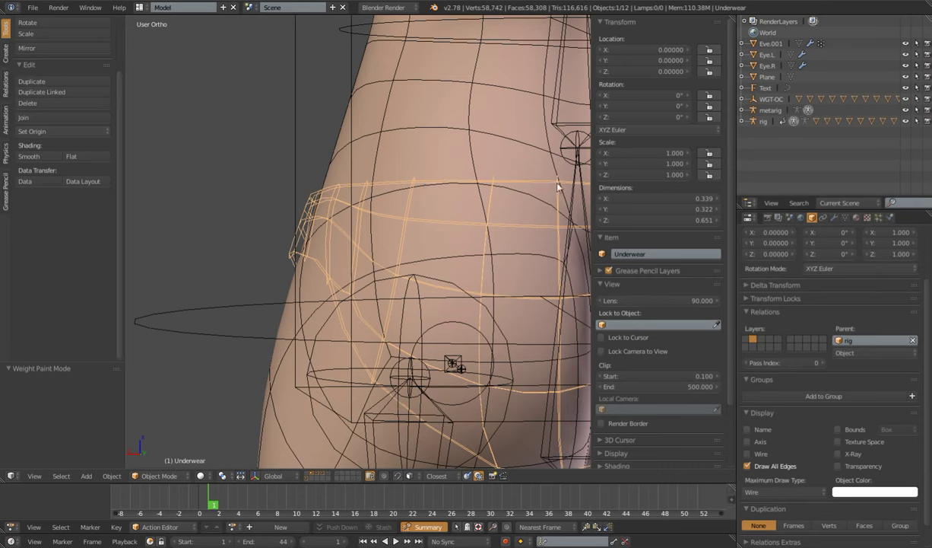
key(KP_0)
key(KP_0)
middle_drag(428, 292, 451, 290)
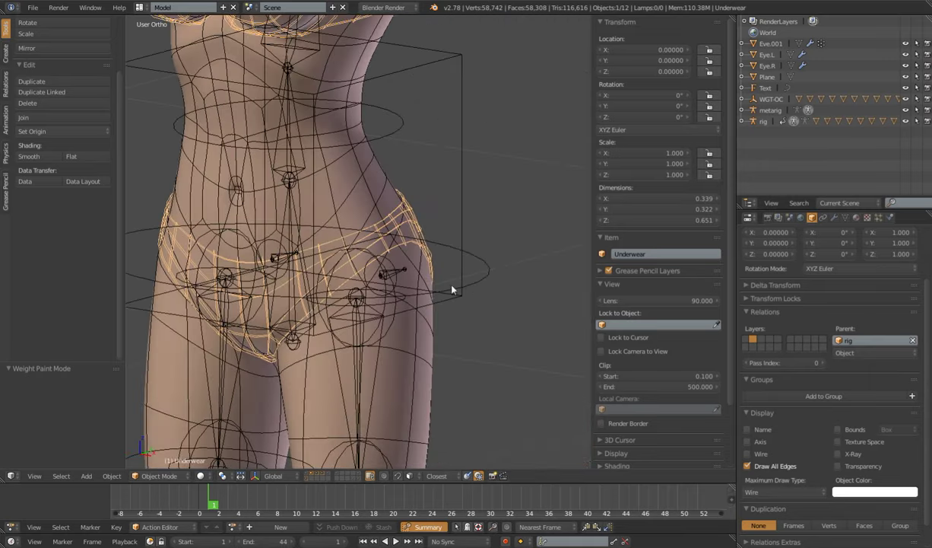
middle_drag(393, 276, 430, 281)
scroll(420, 277, up, 3)
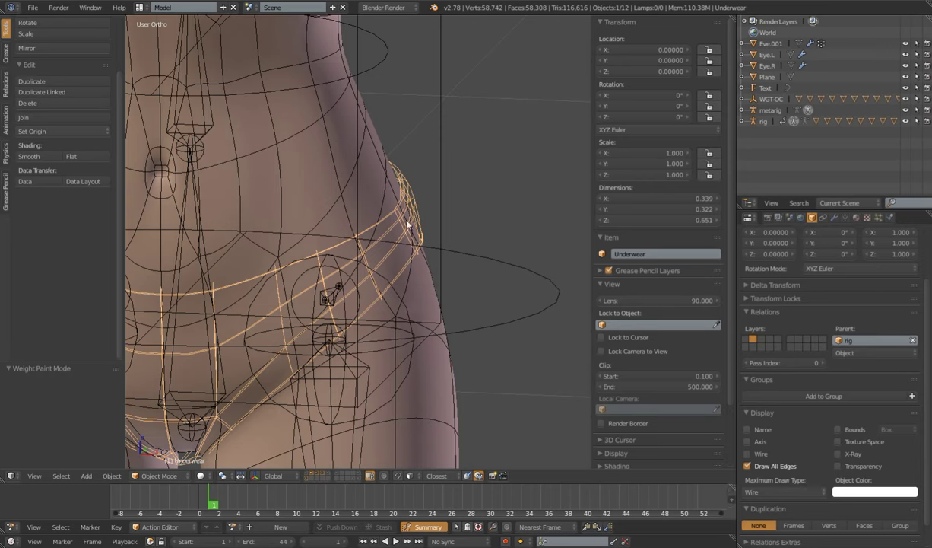
Test how the underwear wireframe follows the body by rotating the hips control, then cancel the rotation.
right_click(385, 171)
middle_drag(406, 188, 467, 291)
right_click(516, 323)
scroll(466, 291, down, 3)
key(r)
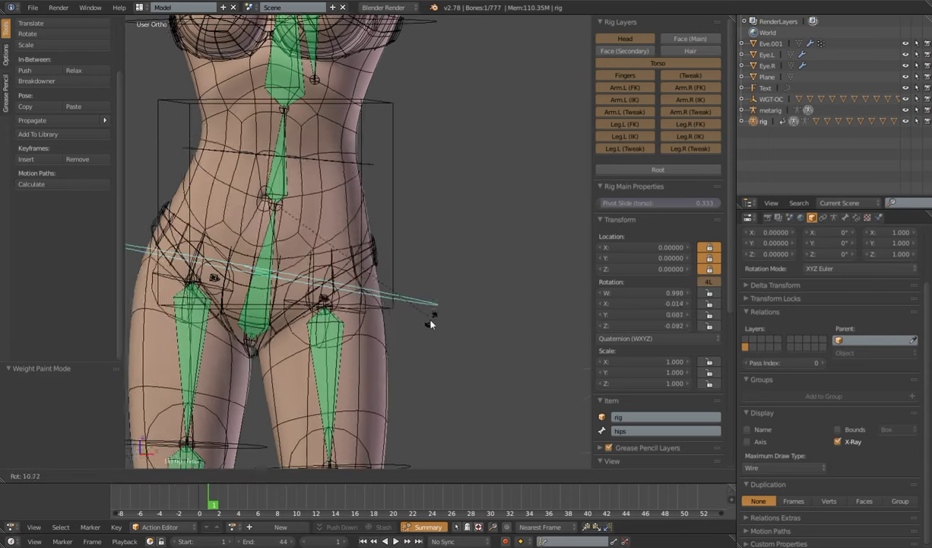
key(Escape)
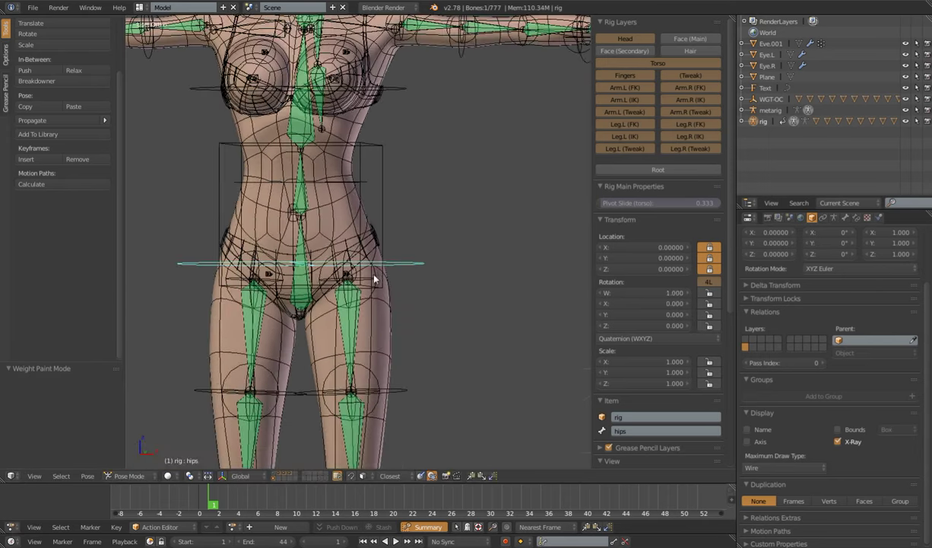
Highlight the Underwear and Eve.002 edges in turn in Object Mode to compare their topology at the hips.
key(ctrl+Tab)
right_click(360, 219)
scroll(378, 234, up, 3)
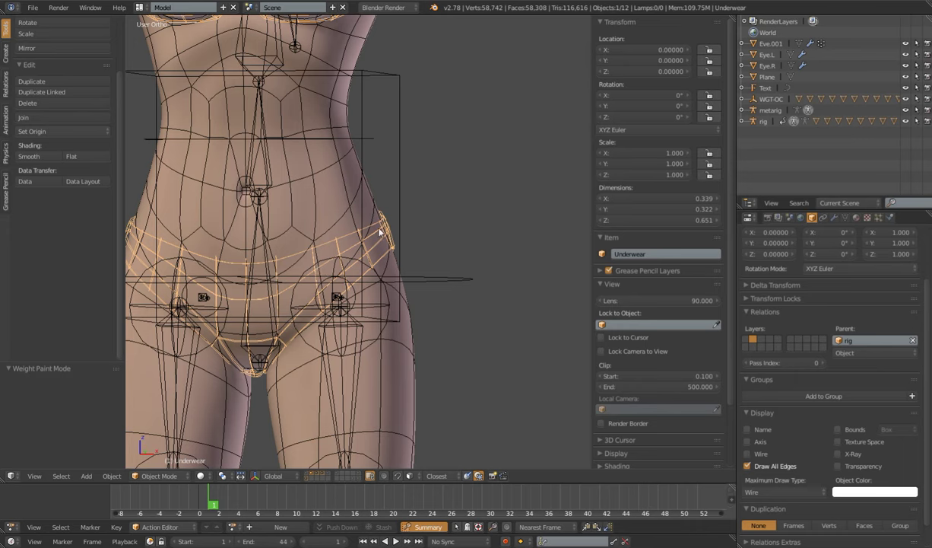
right_click(334, 184)
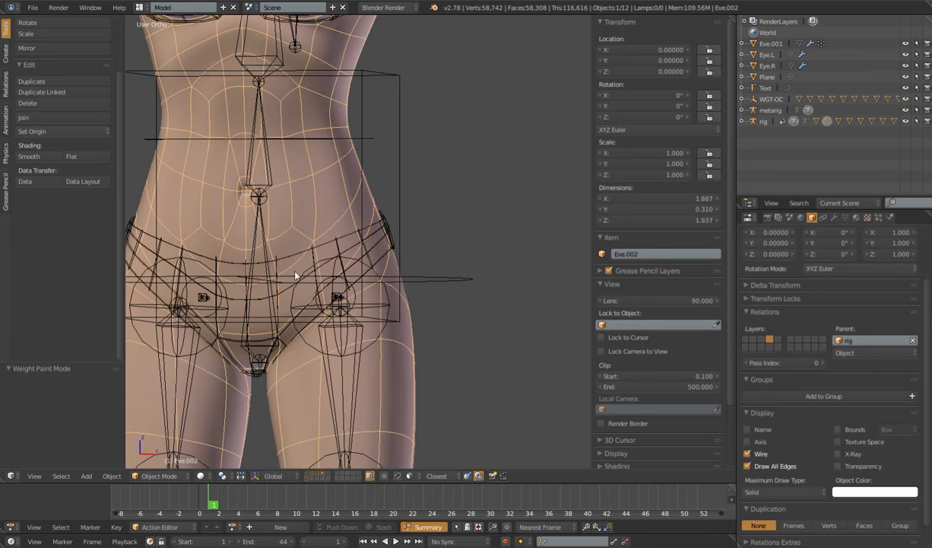
right_click(392, 238)
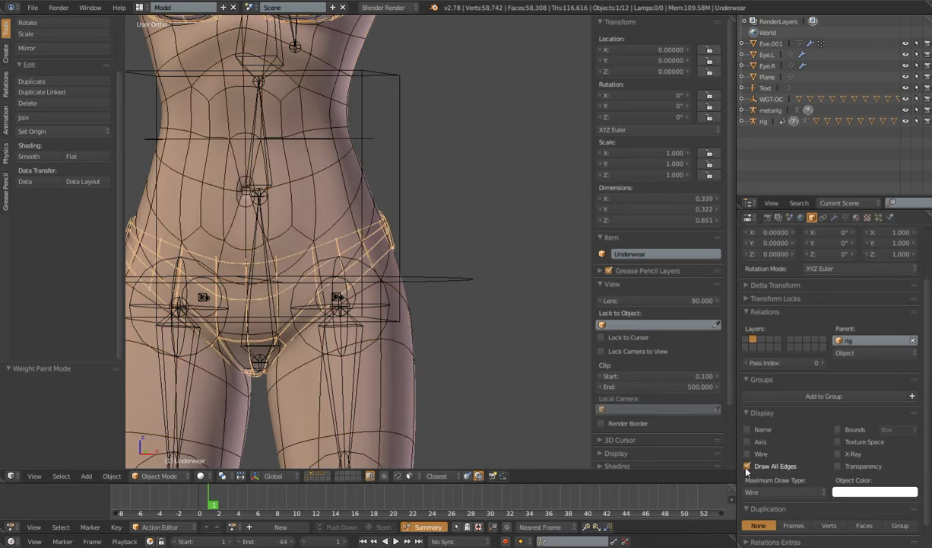
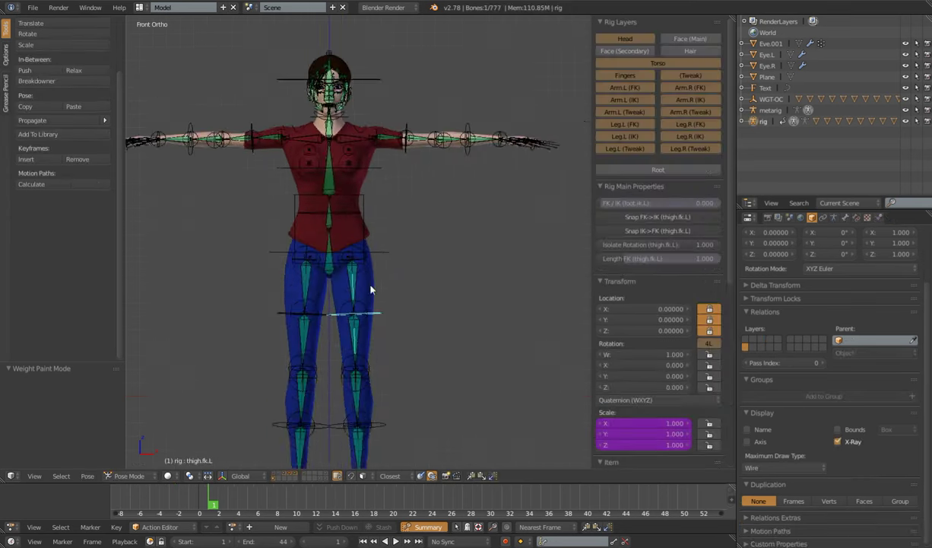
Highlight the pants mesh Eve.003 and the shirt mesh Eve.004 in turn in Object Mode.
key(ctrl+Tab)
right_click(377, 295)
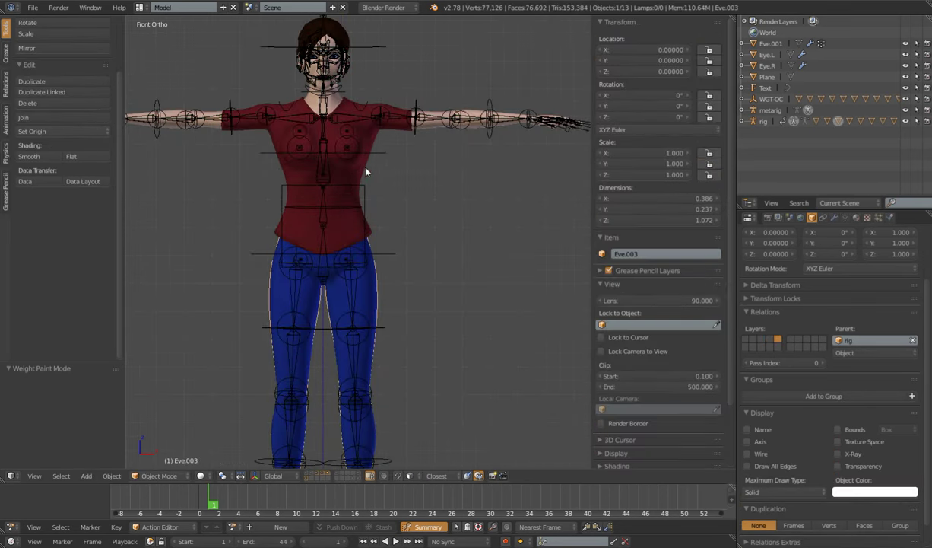
right_click(377, 239)
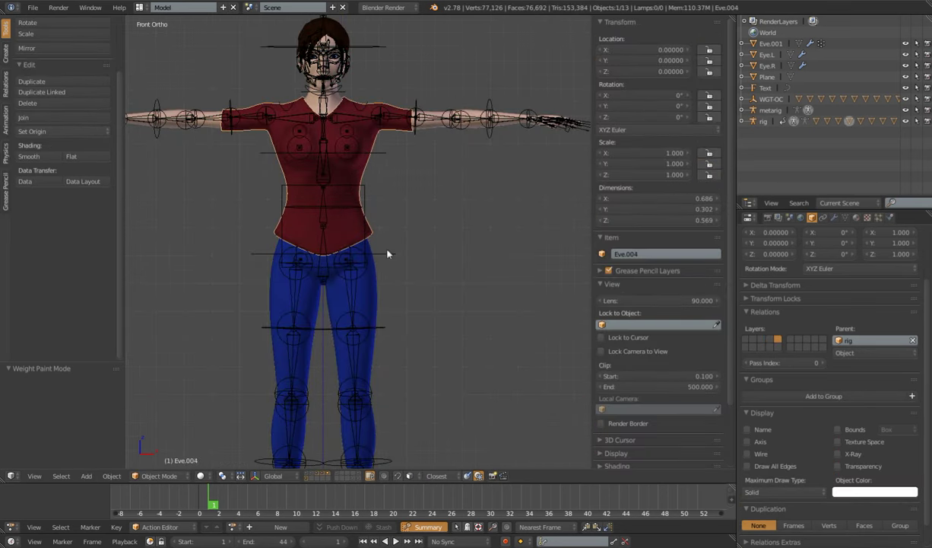
scroll(384, 281, down, 3)
Reselect the thigh.fk.L control in Pose Mode and test the pants' deformation by rotating it, cancelling each rotation.
right_click(377, 289)
key(ctrl+Tab)
scroll(375, 305, up, 3)
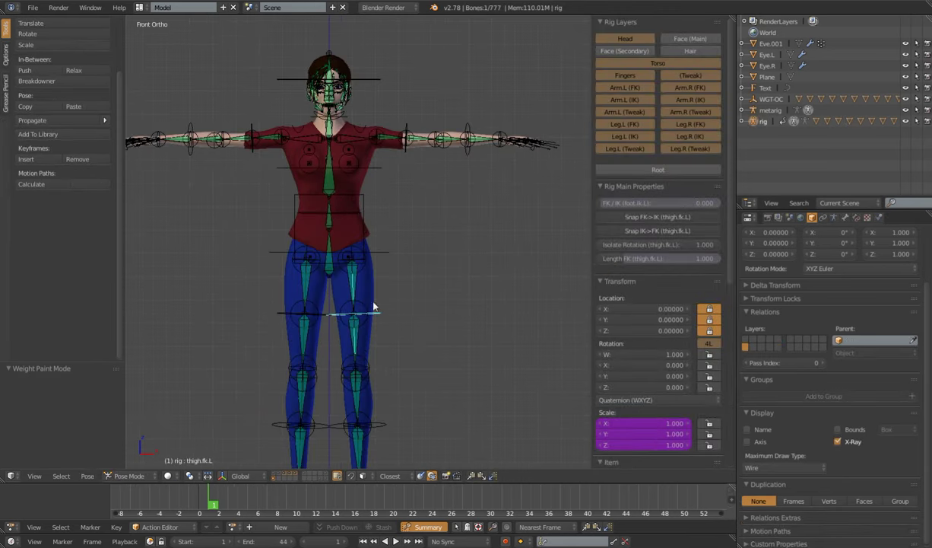
key(r)
right_click(415, 361)
middle_drag(415, 359, 354, 144)
key(r)
right_click(449, 366)
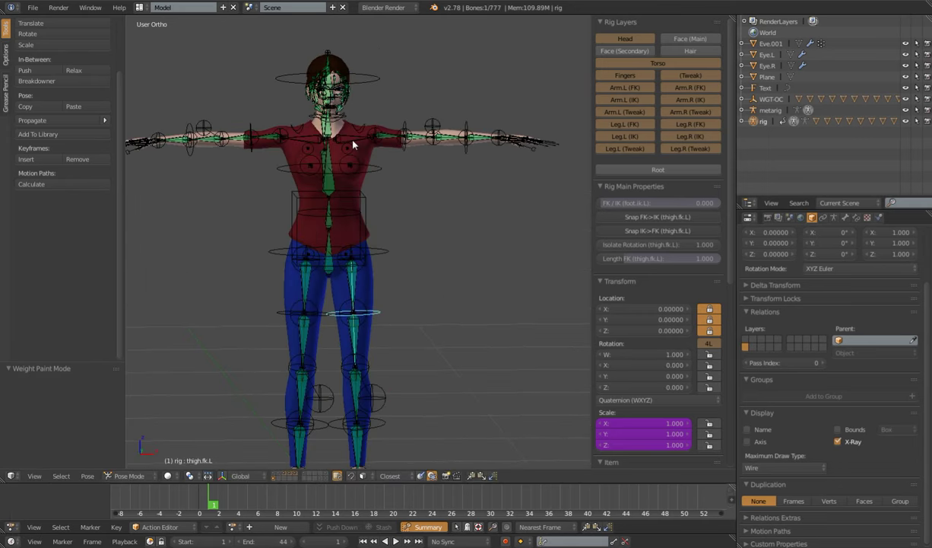
Test the shirt's deformation by rotating the chest and upper_arm.fk.L controls, cancelling each rotation.
right_click(377, 171)
key(r)
key(r)
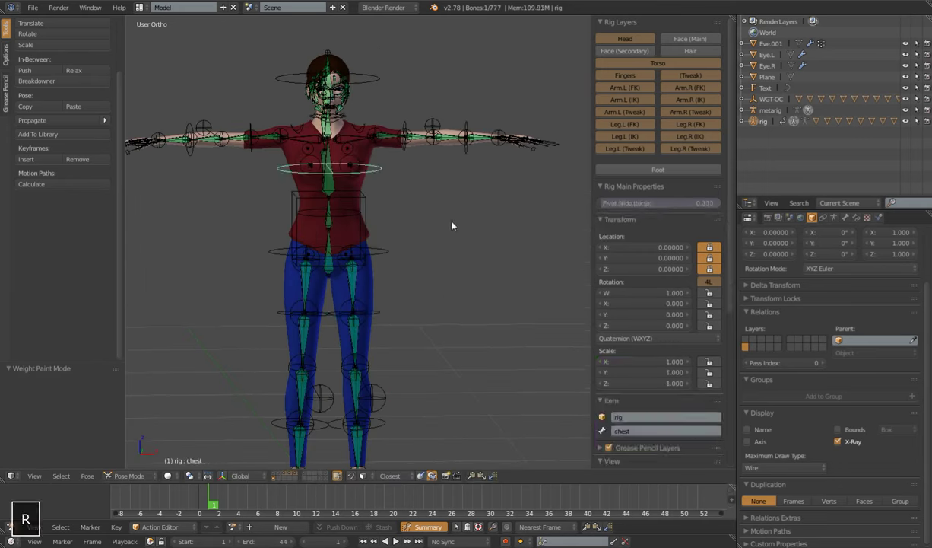
right_click(469, 222)
right_click(391, 116)
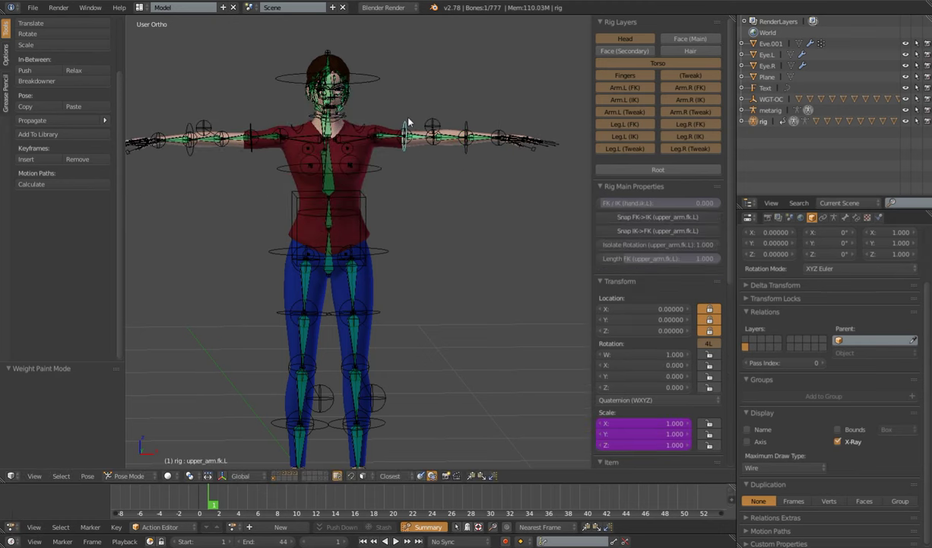
key(r)
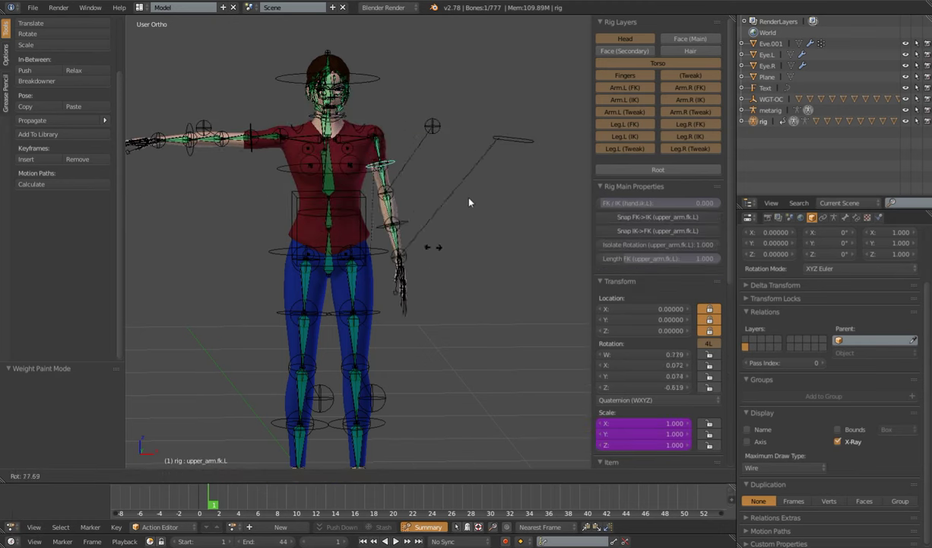
right_click(375, 275)
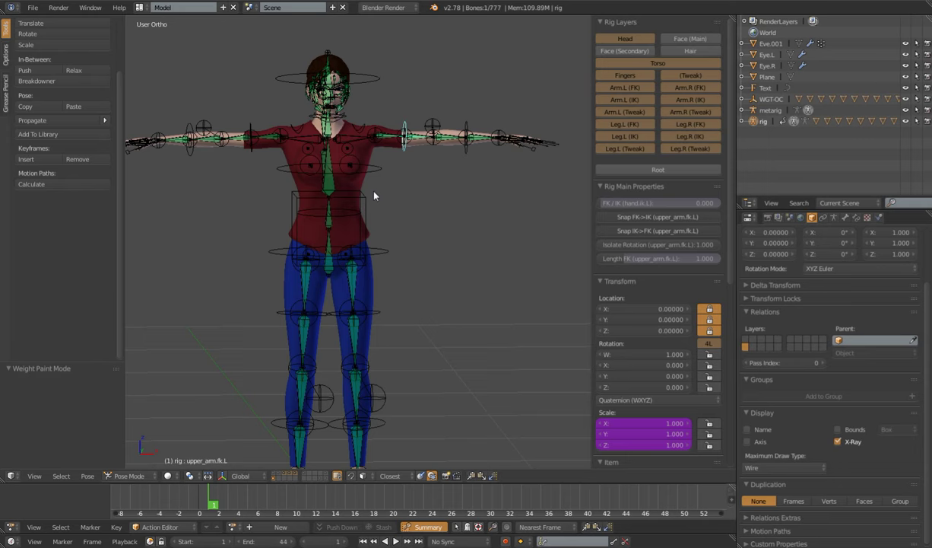
Return to the front view and hide the clothing layer so that the body mesh is shown unclothed.
scroll(375, 195, down, 3)
middle_drag(394, 263, 395, 263)
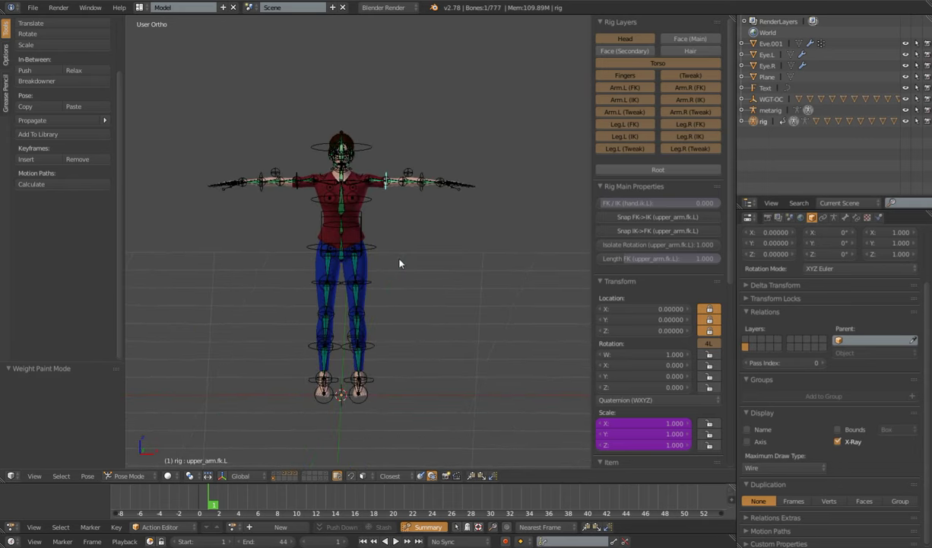
key(KP_End)
key(KP_Page_Down)
key(KP_End)
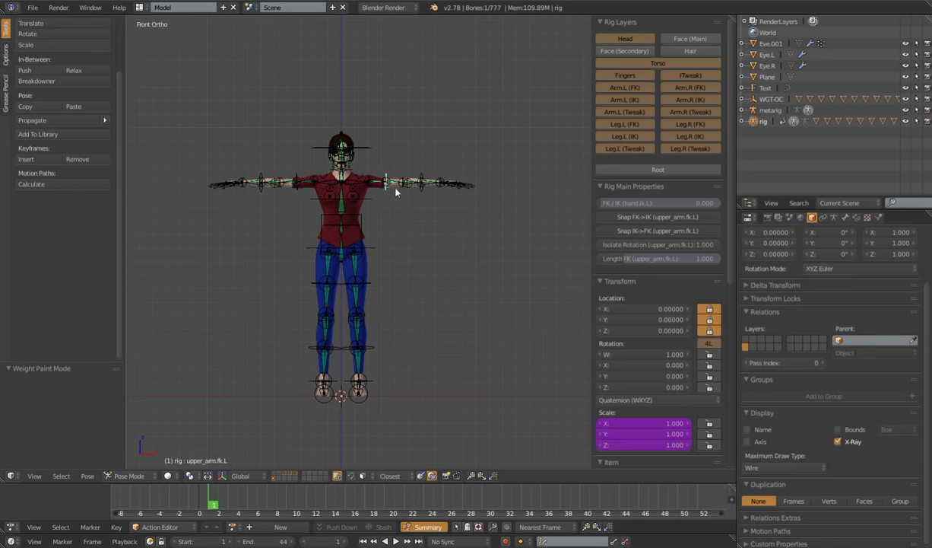
scroll(373, 267, up, 3)
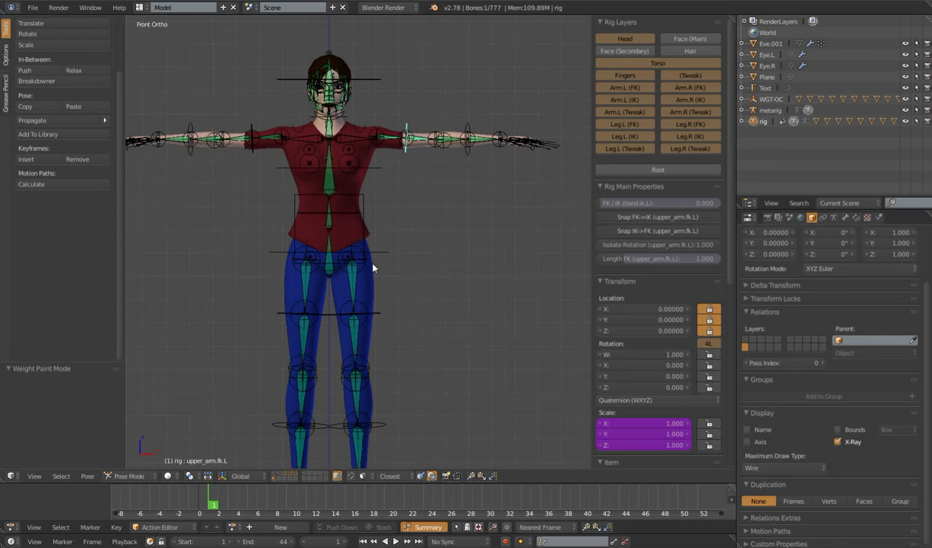
shift+click(295, 476)
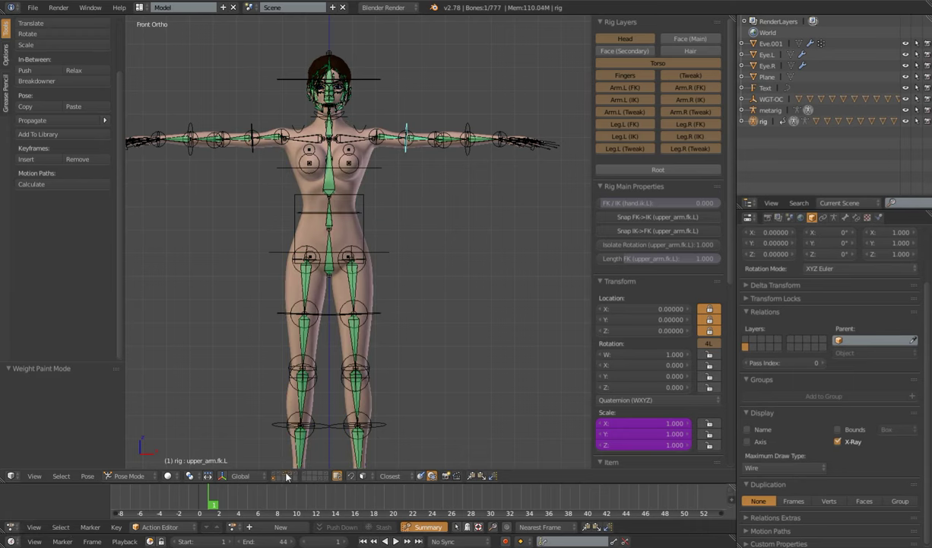
Select the body mesh Eve.002, cancel the accidental move, and enter Edit Mode with nothing selected.
scroll(410, 342, up, 5)
right_drag(430, 242, 437, 237)
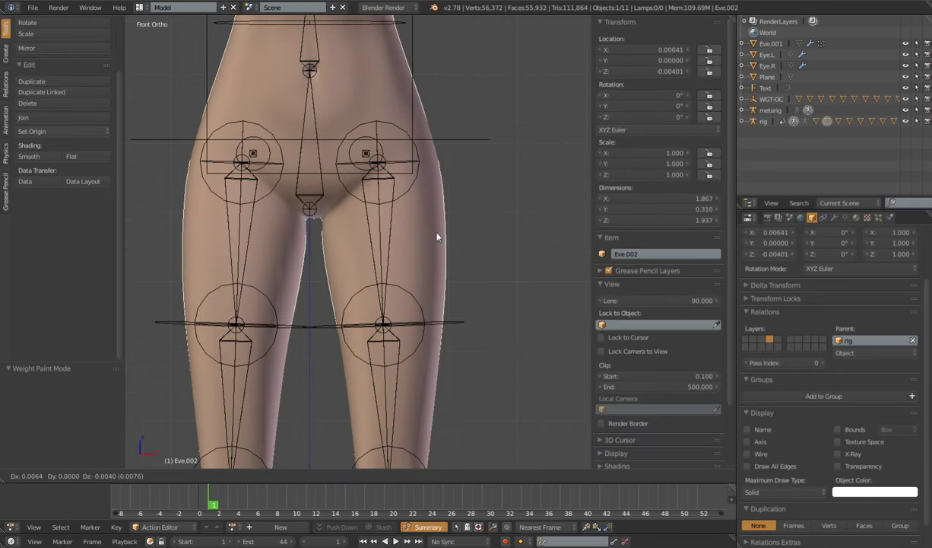
key(Escape)
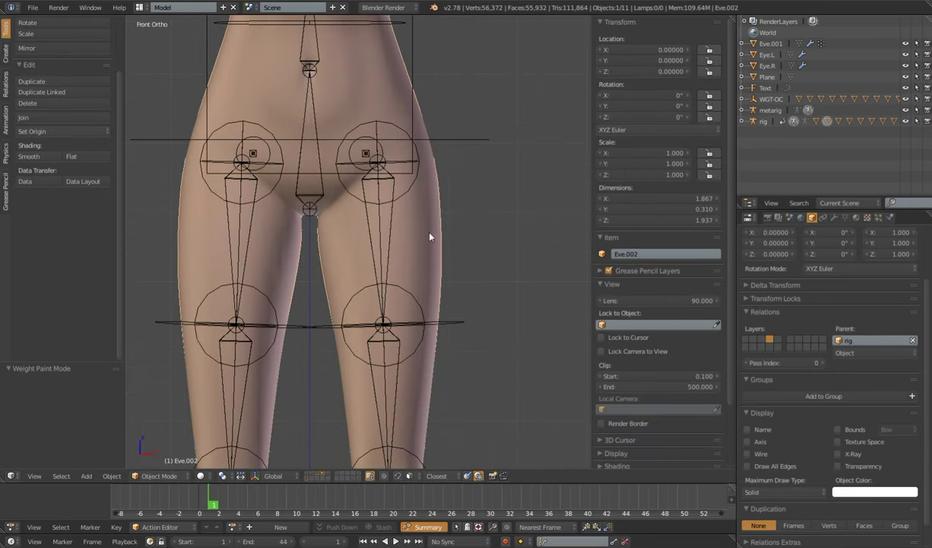
scroll(430, 236, down, 2)
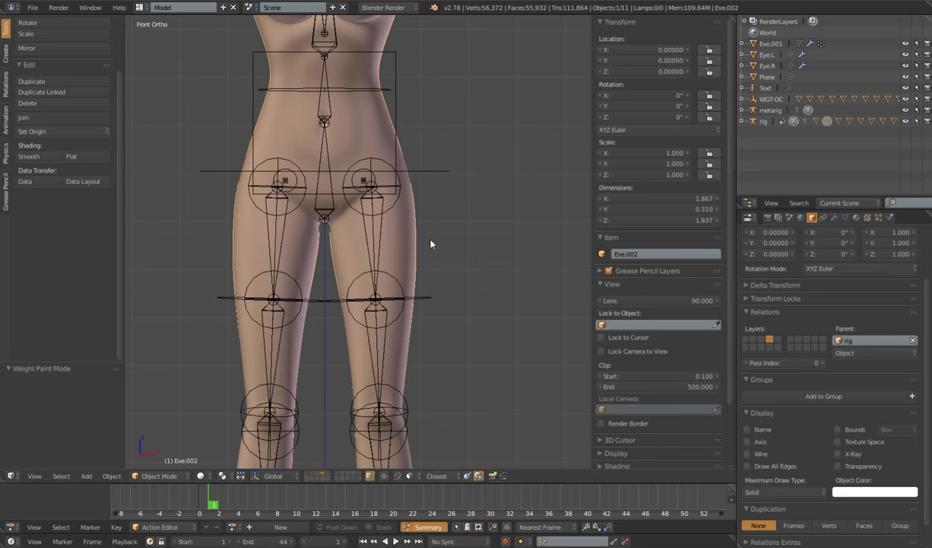
key(Tab)
scroll(410, 249, down, 4)
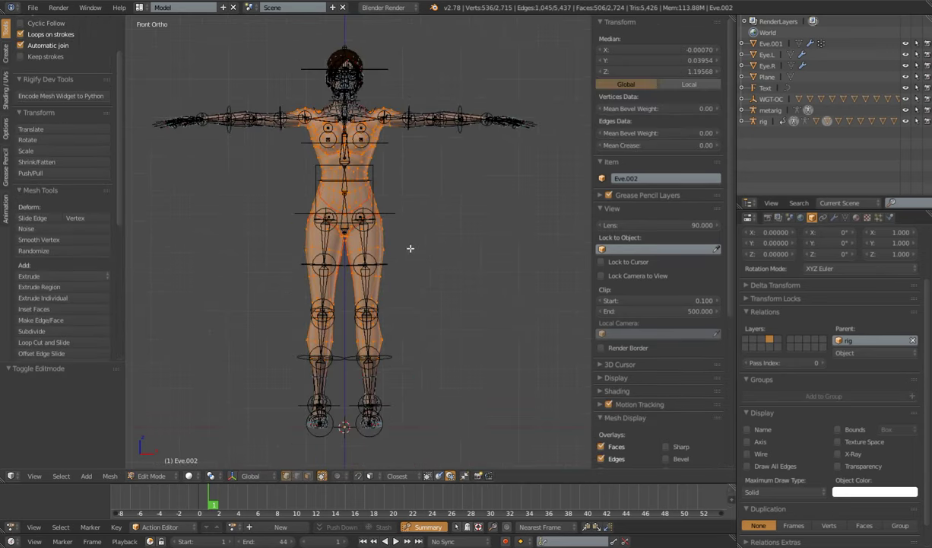
key(a)
scroll(418, 294, up, 5)
scroll(426, 312, up, 3)
scroll(426, 311, down, 5)
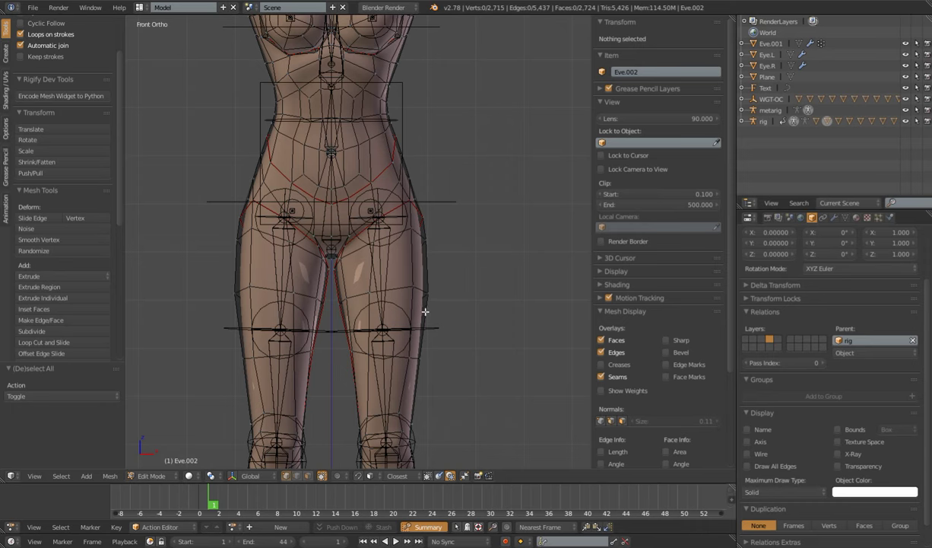
Select the edge loops around the top of both thighs on the body mesh.
alt+click(358, 294)
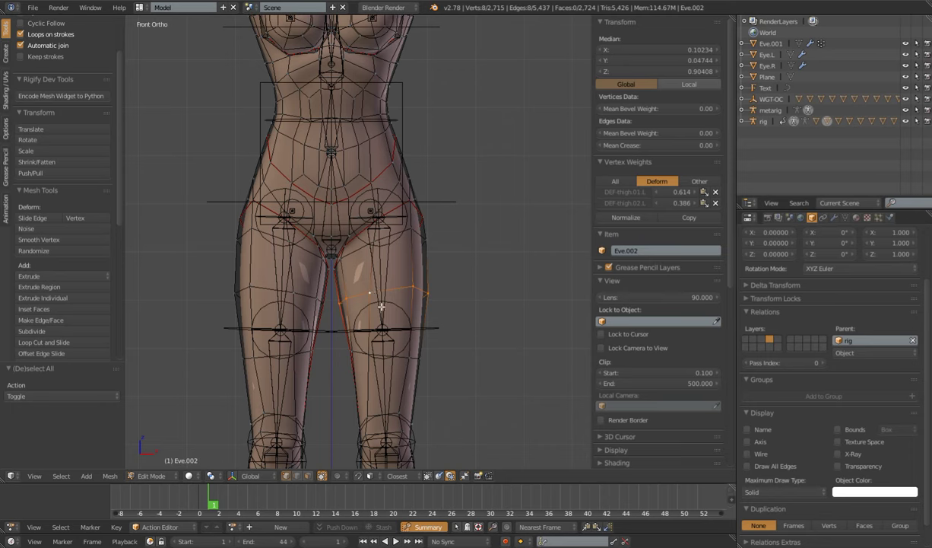
alt+click(336, 244)
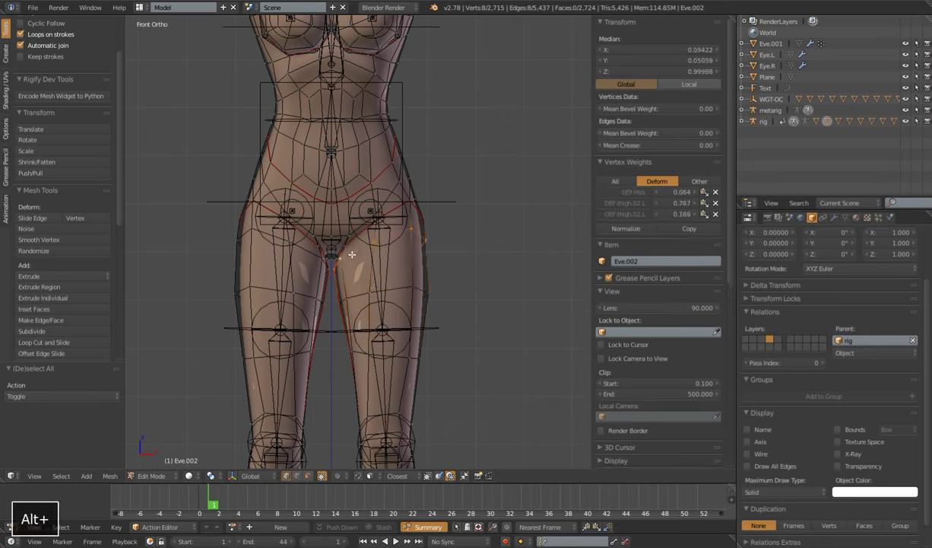
alt+shift+click(288, 241)
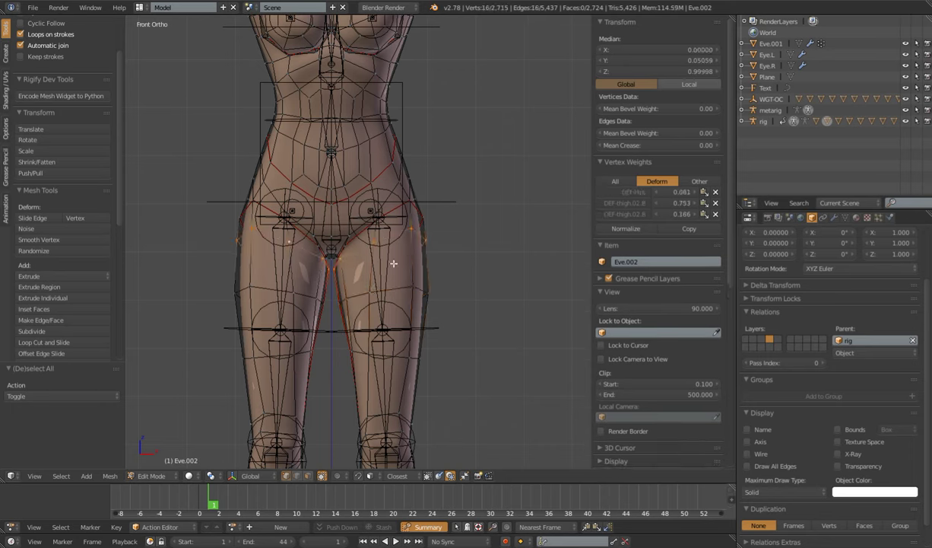
Hide the selected thigh loops and the edge loop around the waist on the body mesh.
key(h)
scroll(346, 171, up, 4)
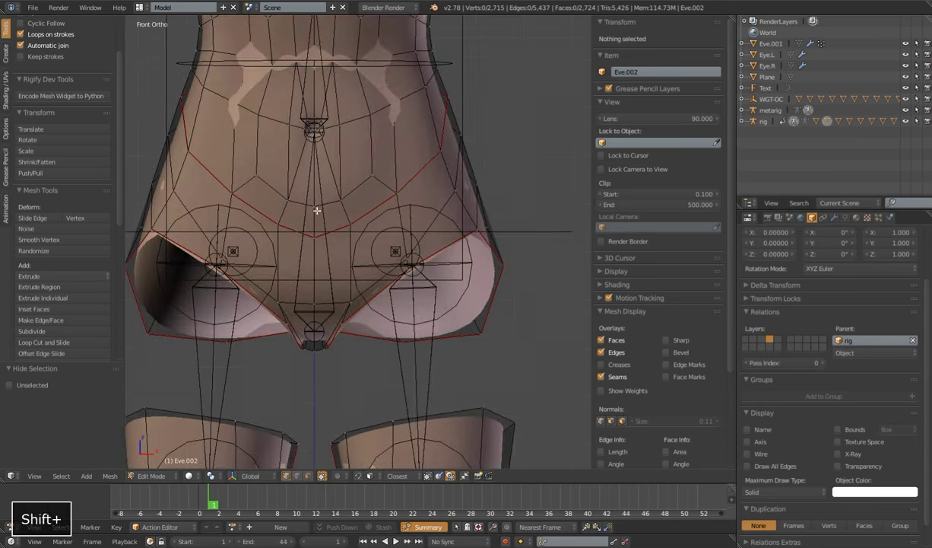
scroll(244, 129, down, 3)
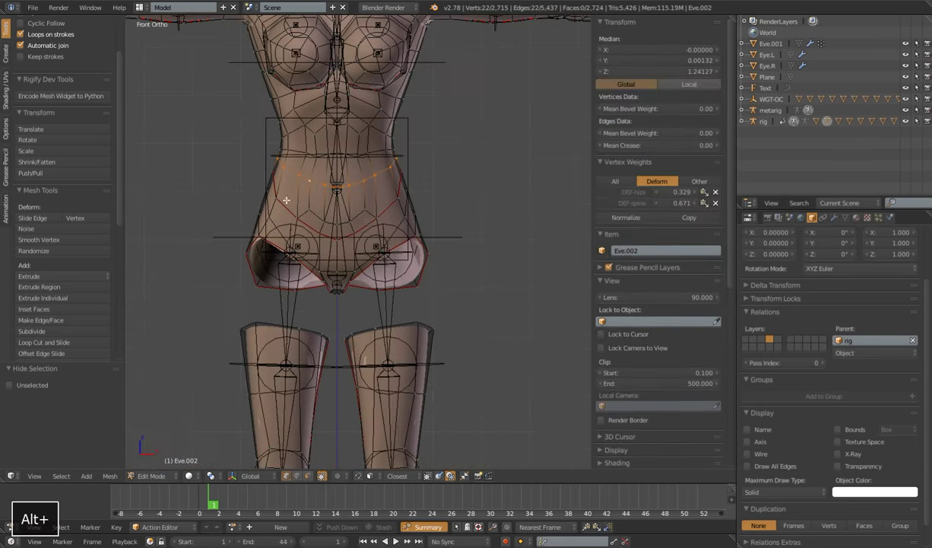
key(h)
Select and hide the leftover belly vertices above the front waistline of the hip section.
middle_drag(350, 212, 375, 247)
scroll(375, 247, up, 6)
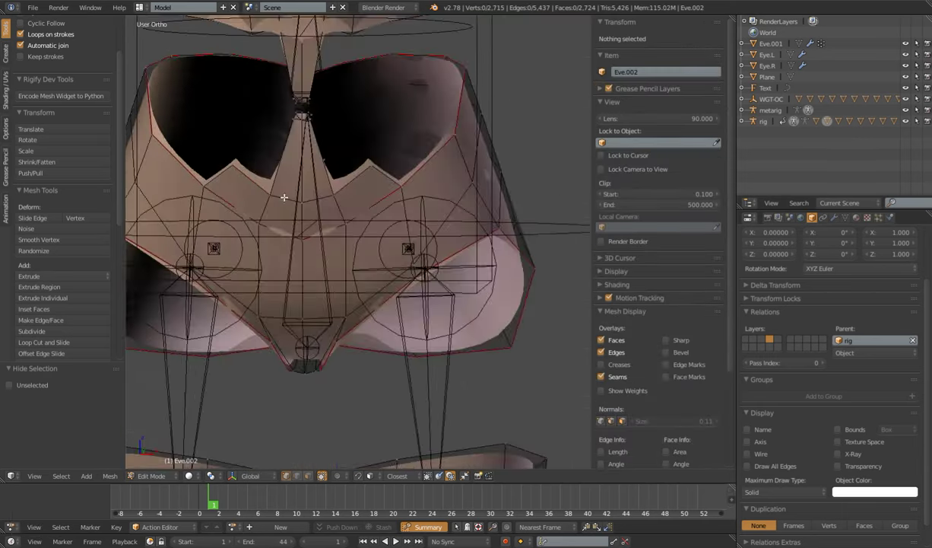
right_click(217, 161)
shift+right_click(258, 191)
shift+right_click(296, 190)
shift+right_click(327, 173)
shift+right_click(354, 169)
key(h)
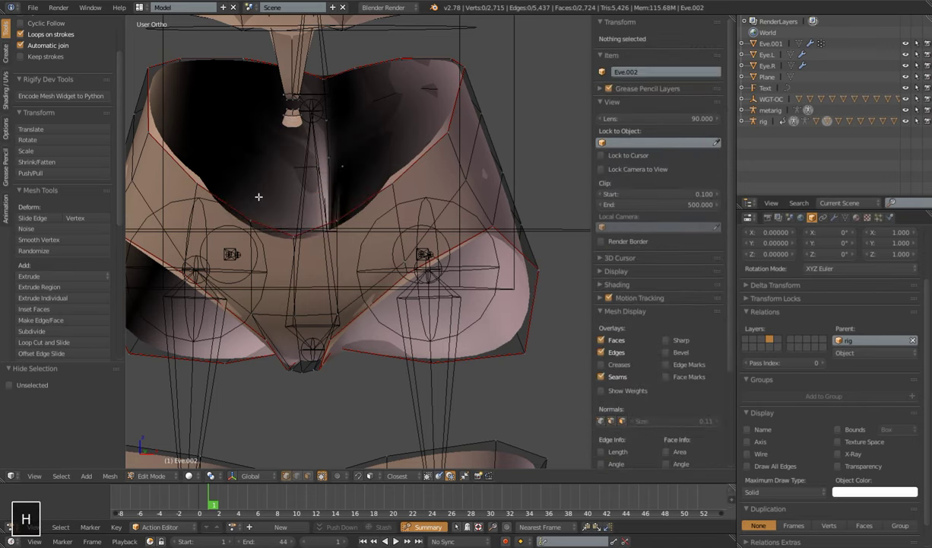
Select the entire underwear-shaped hip section of the body mesh as linked geometry.
scroll(258, 198, down, 3)
middle_drag(306, 241, 255, 233)
scroll(255, 233, up, 4)
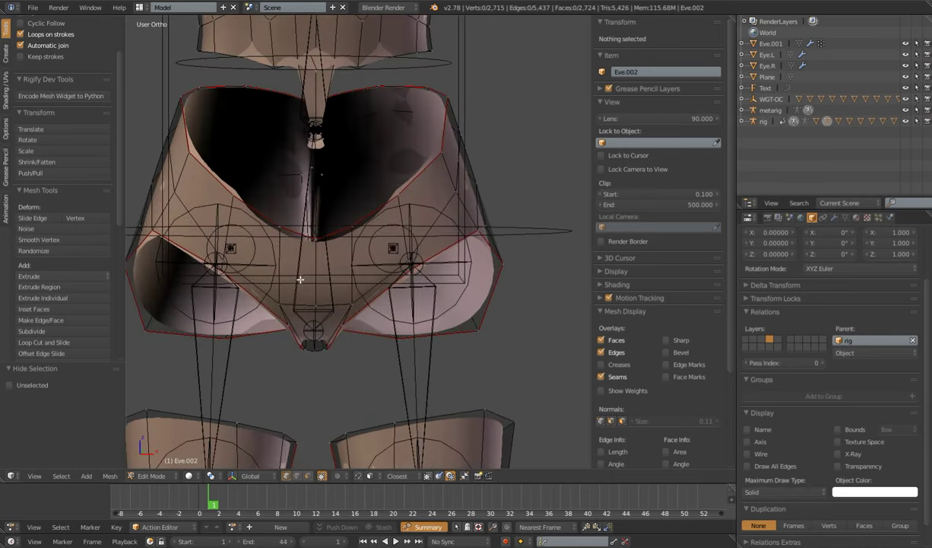
right_click(455, 193)
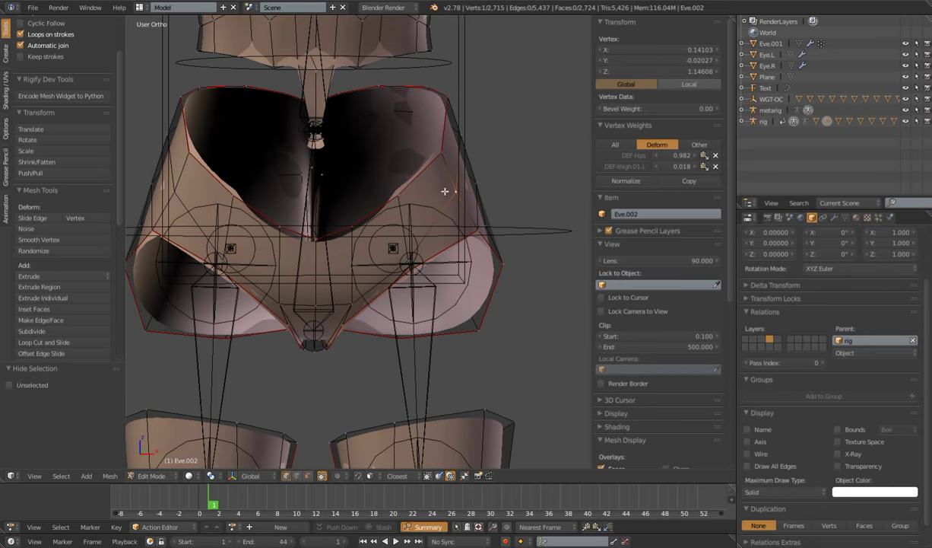
key(ctrl+l)
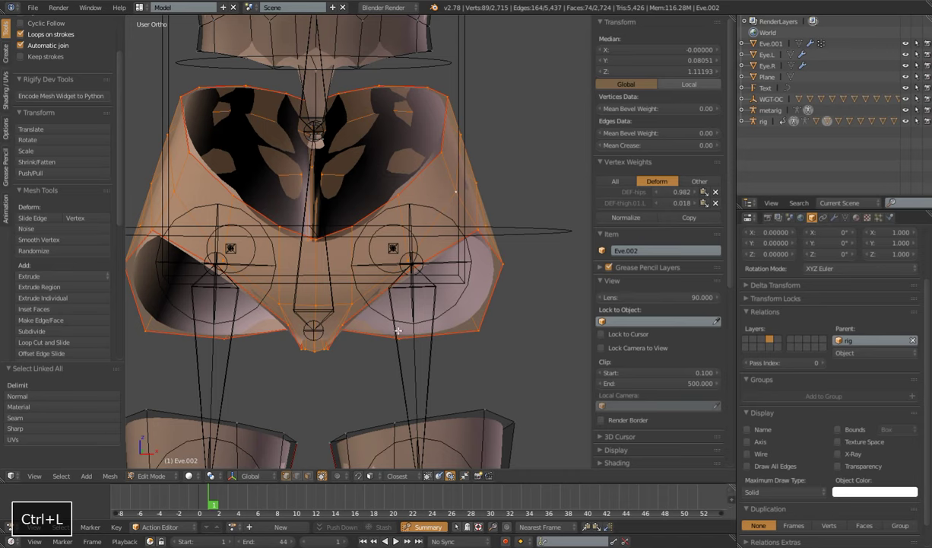
Duplicate the selected hip section in place and separate the selection into its own mesh object.
scroll(398, 330, down, 5)
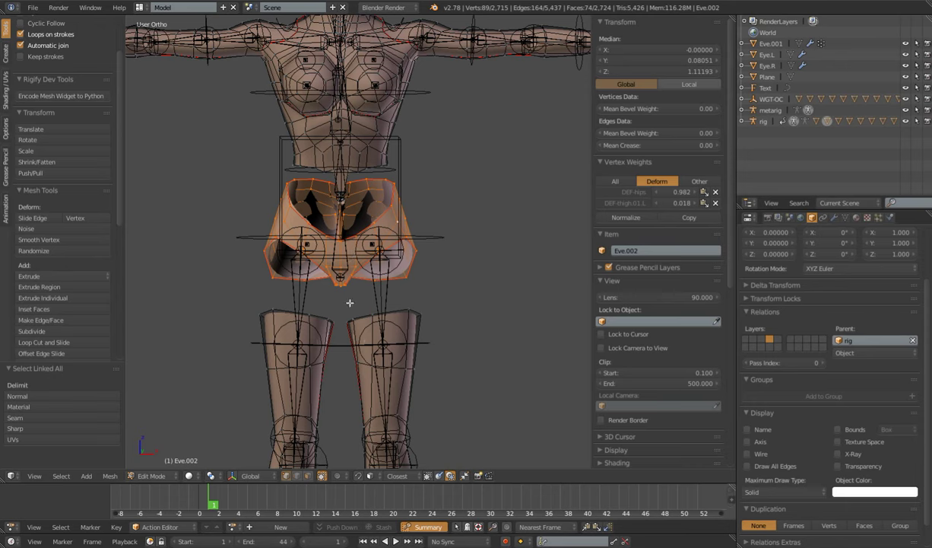
key(shift+d)
right_click(353, 307)
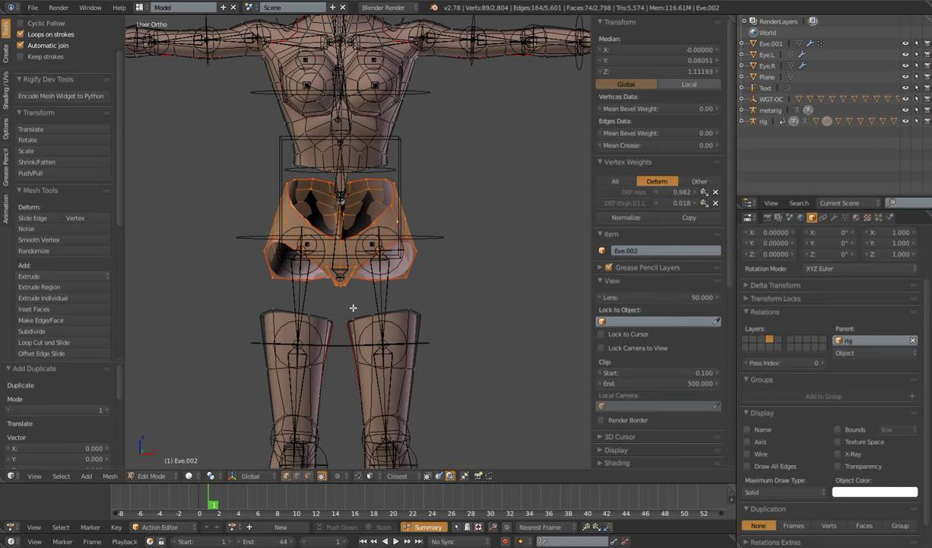
key(p)
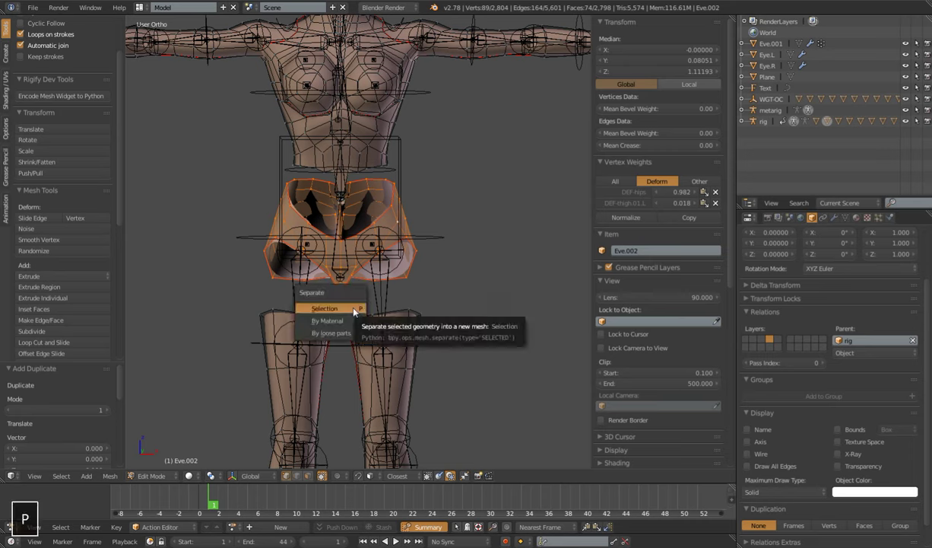
click(353, 309)
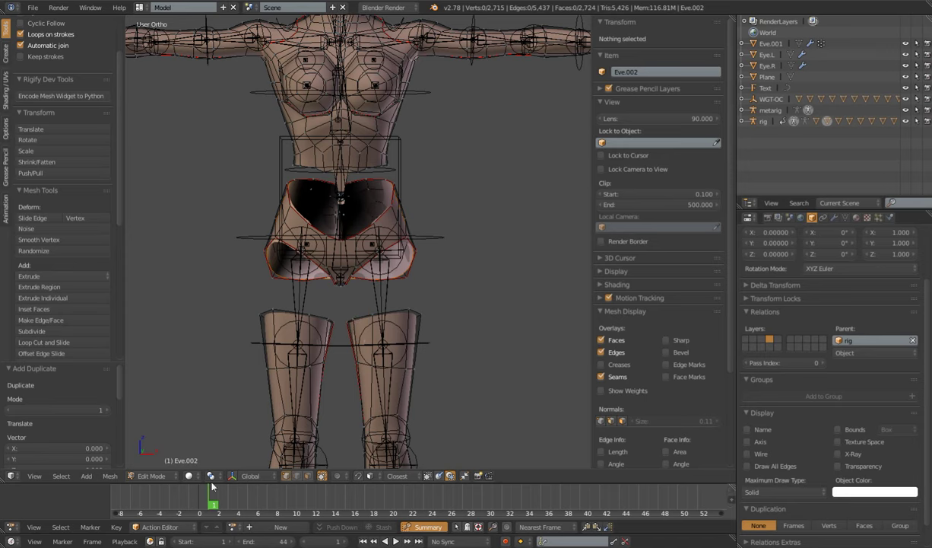
Return to Object Mode, select the separated underwear piece, and test moving it before cancelling the move.
click(152, 476)
click(156, 400)
scroll(383, 291, up, 4)
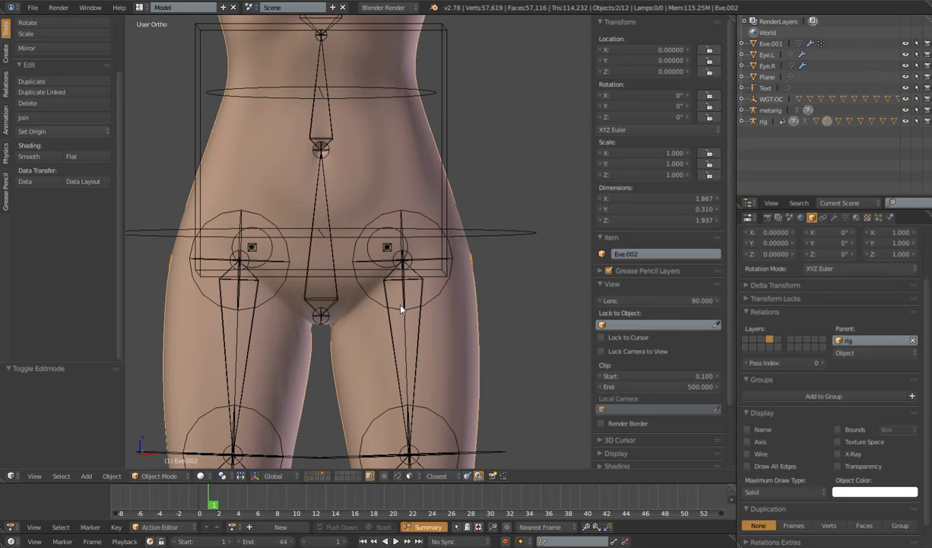
right_click(460, 209)
key(g)
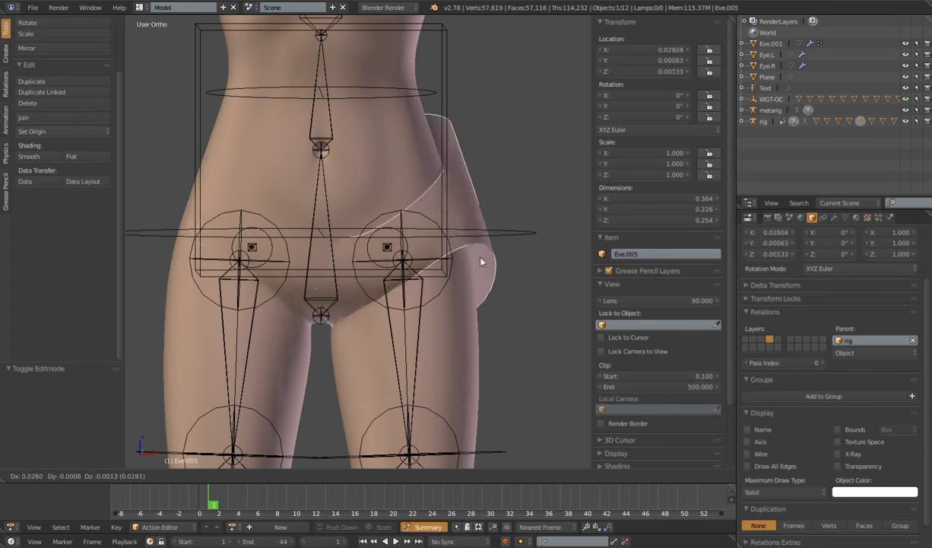
right_click(460, 246)
Move the underwear piece to layer 8 and display only that layer together with the rig's layer.
scroll(460, 245, down, 5)
key(m)
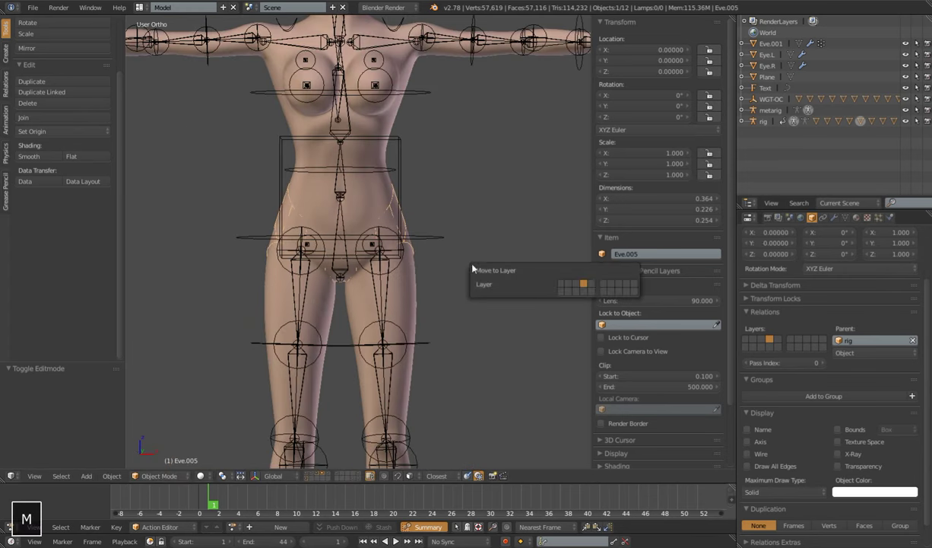
click(618, 282)
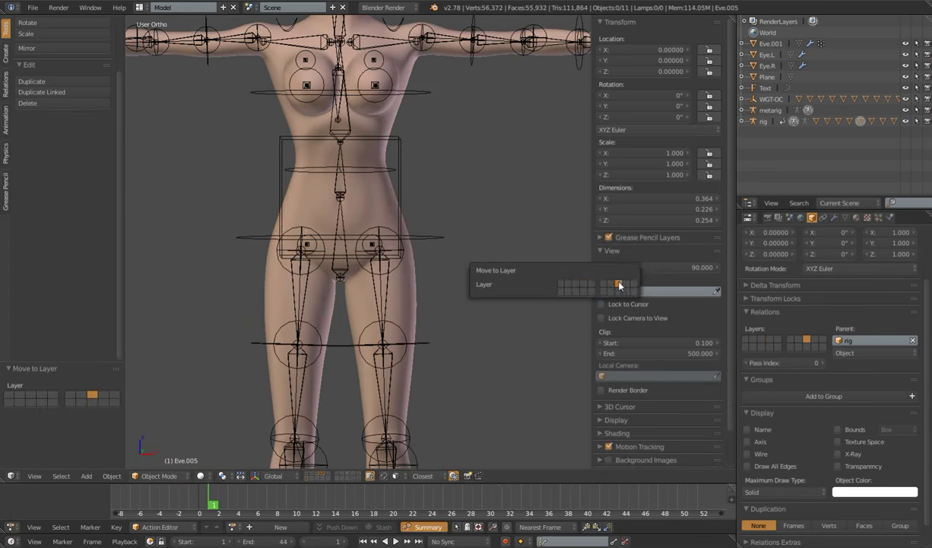
click(349, 473)
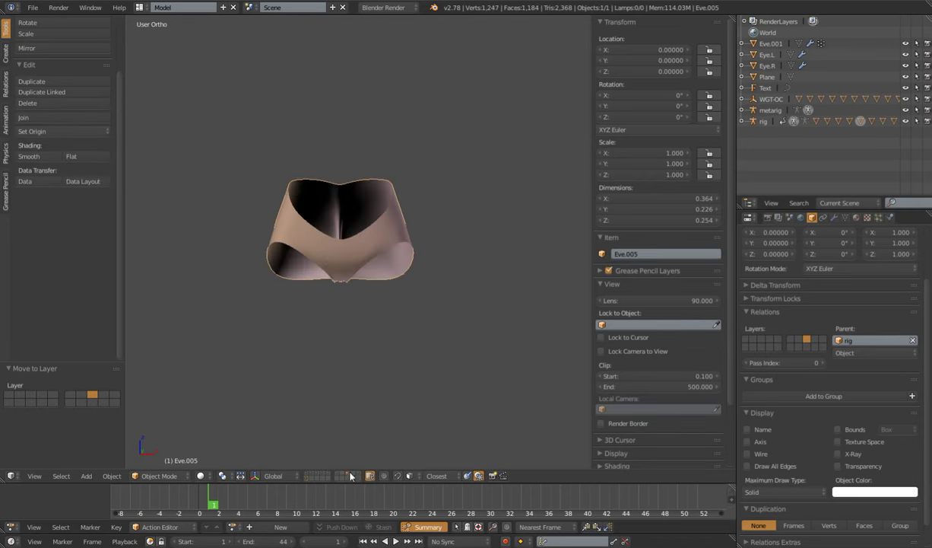
shift+click(308, 473)
scroll(386, 303, up, 5)
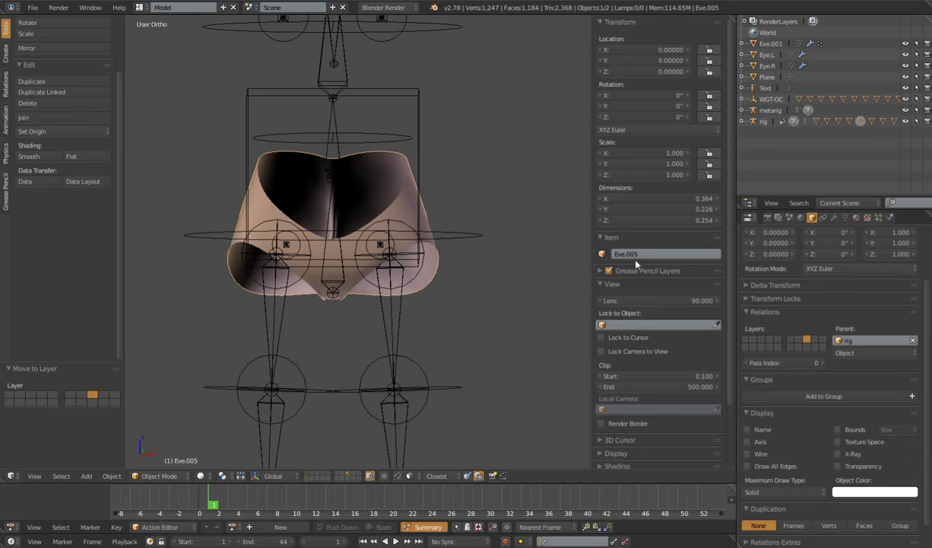
Remove the Mask modifier from the underwear piece, keeping its Armature and Subsurf modifiers.
click(835, 218)
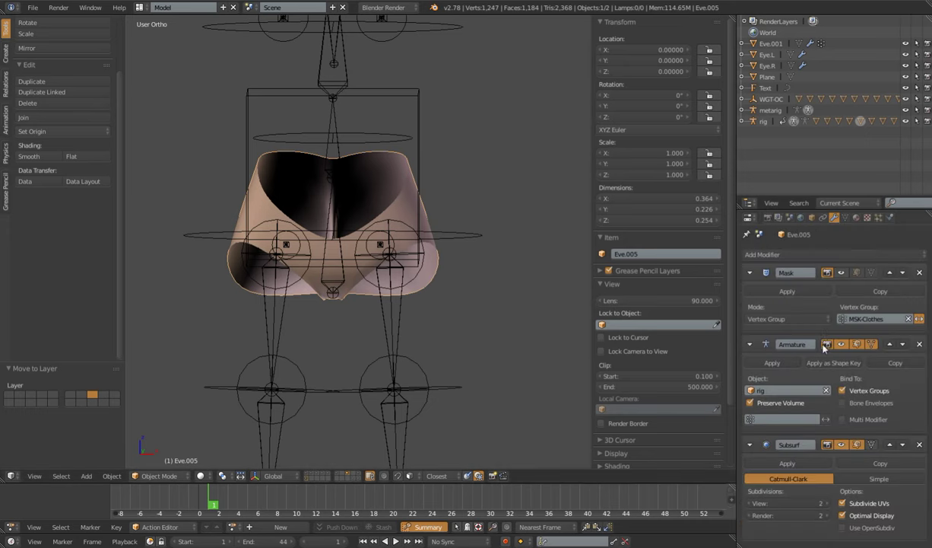
click(921, 273)
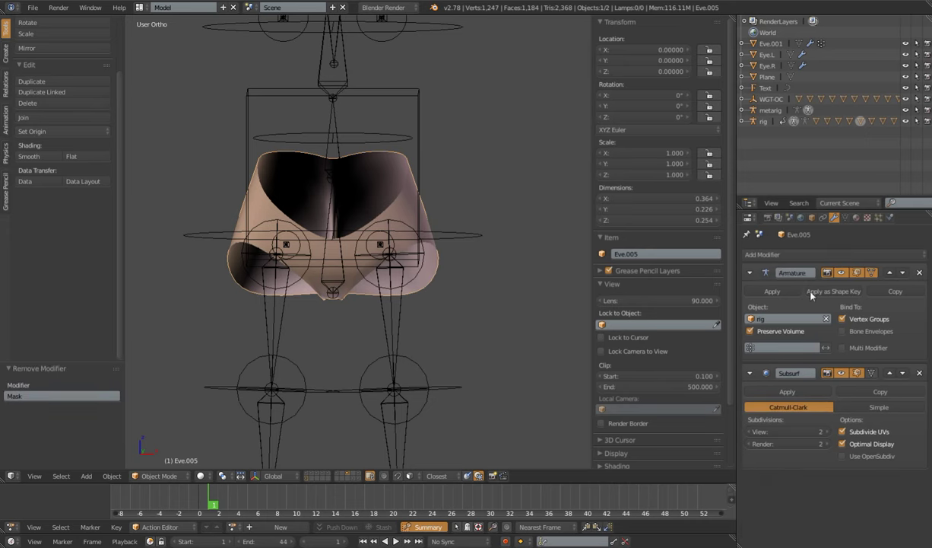
scroll(421, 201, down, 4)
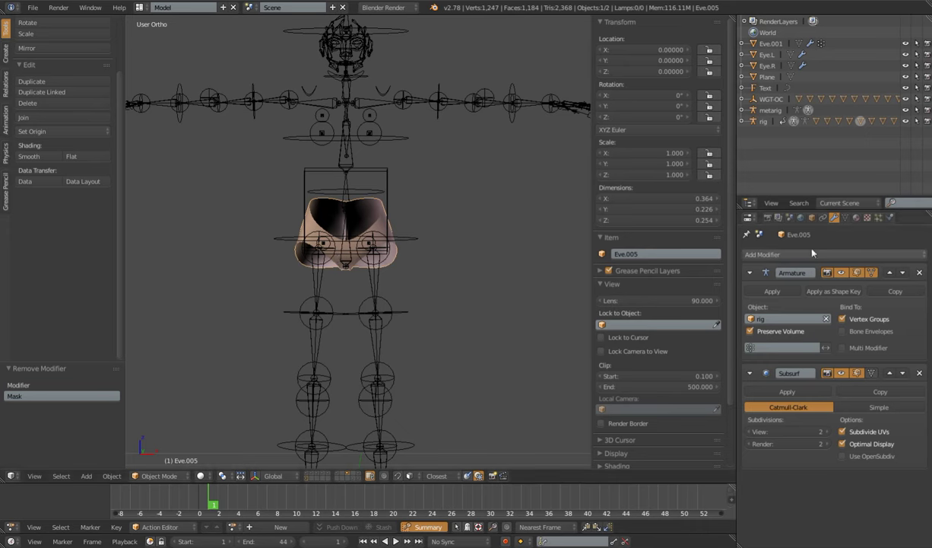
Examine the underwear piece's rig parent, Armature modifier, and vertex groups inherited from the body.
click(811, 217)
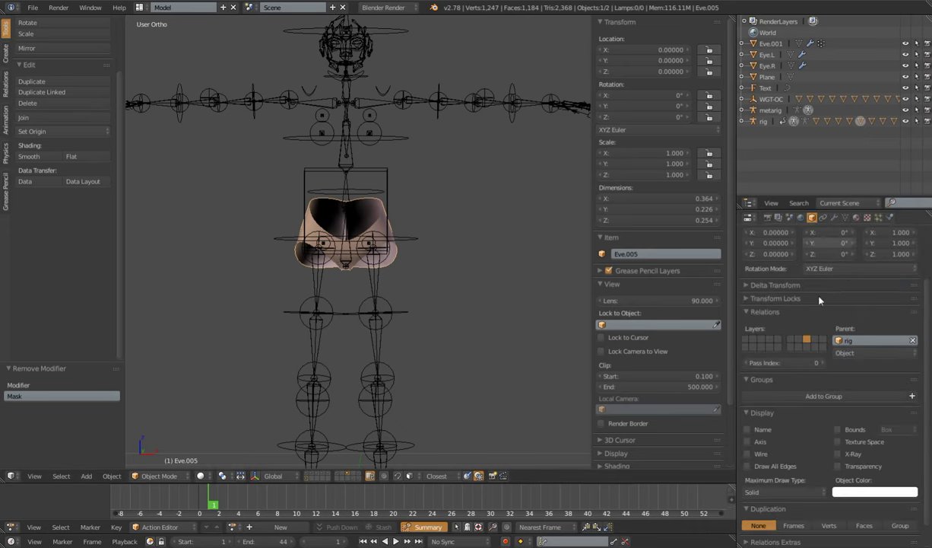
click(834, 218)
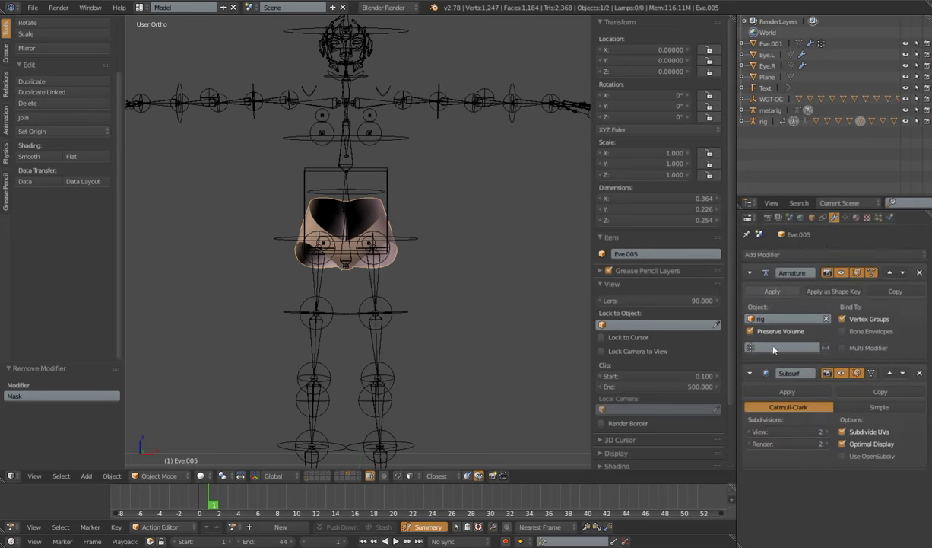
click(845, 217)
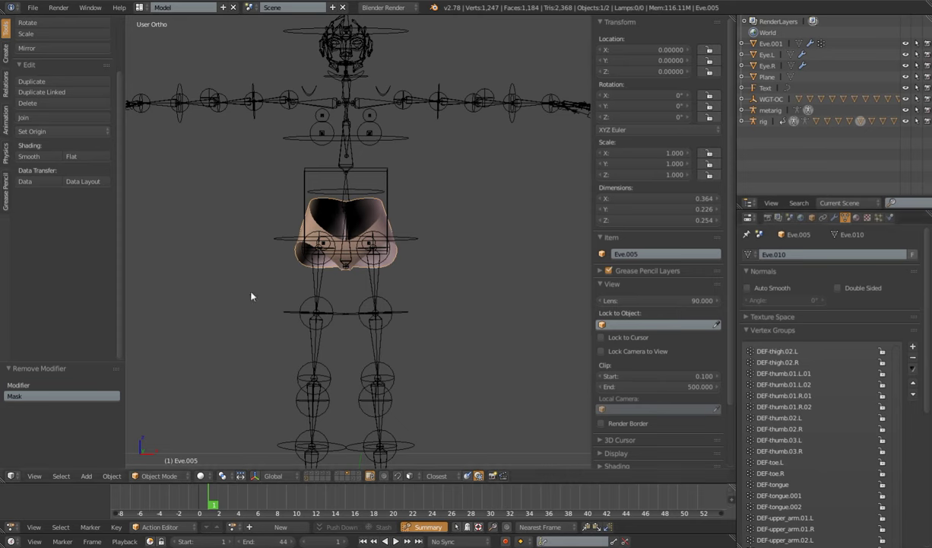
scroll(483, 301, down, 3)
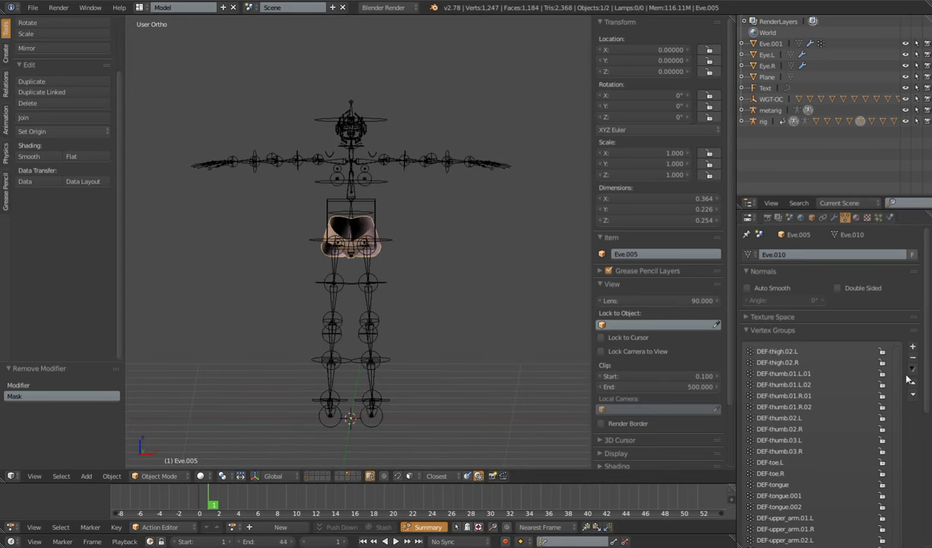
scroll(784, 266, down, 3)
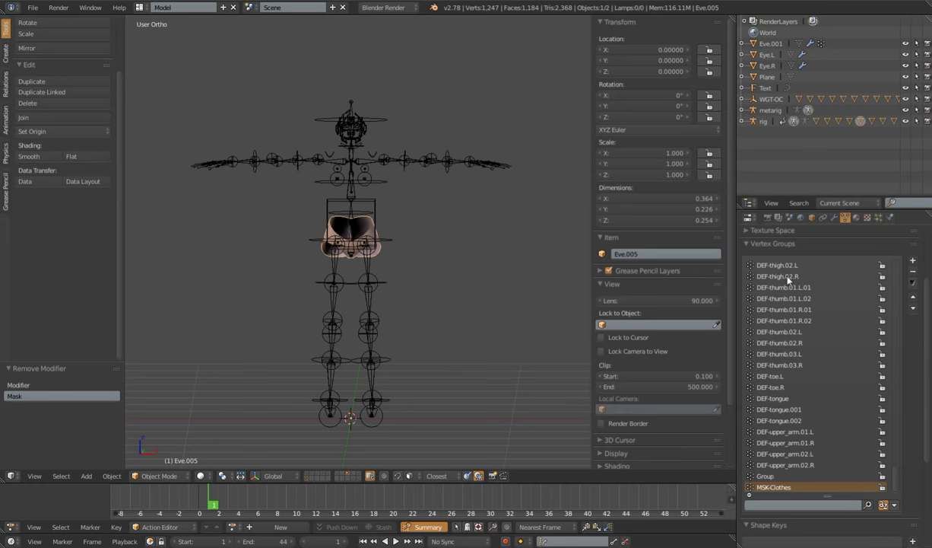
scroll(432, 291, up, 4)
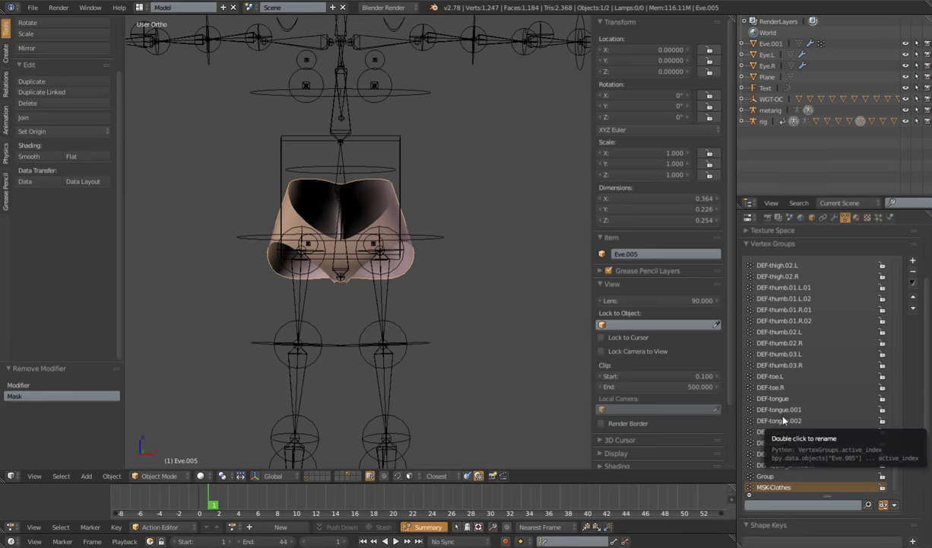
scroll(337, 268, up, 3)
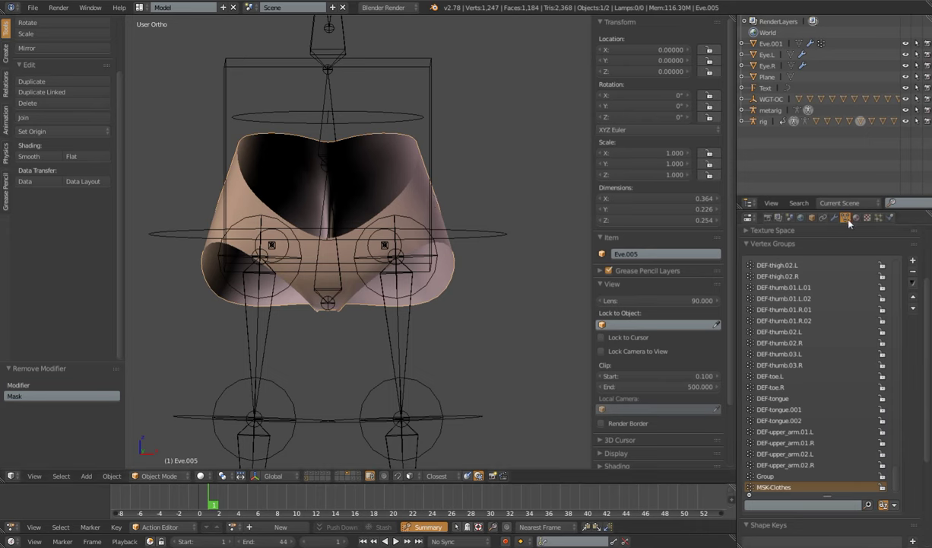
click(787, 311)
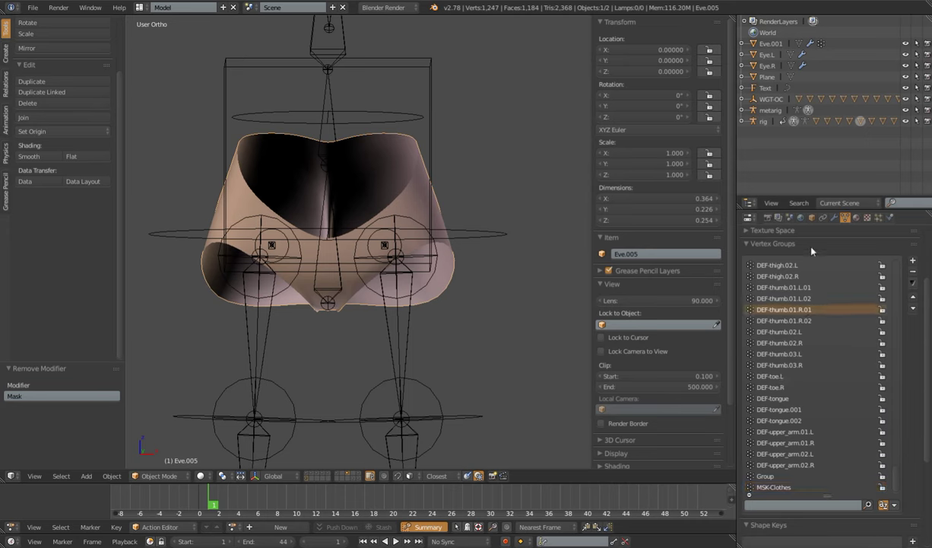
Assign the Lips_Matcap material to all faces of the underwear piece and return to Object Mode.
click(856, 219)
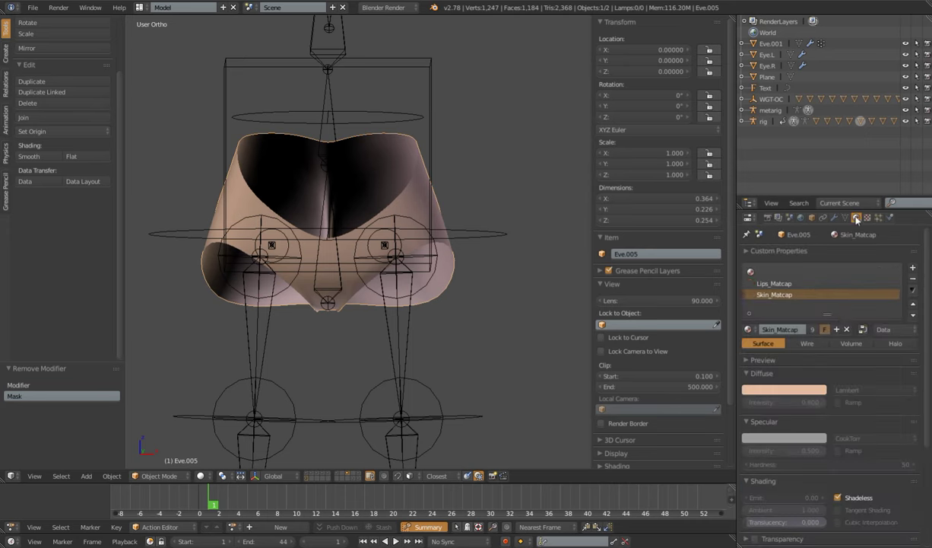
click(768, 284)
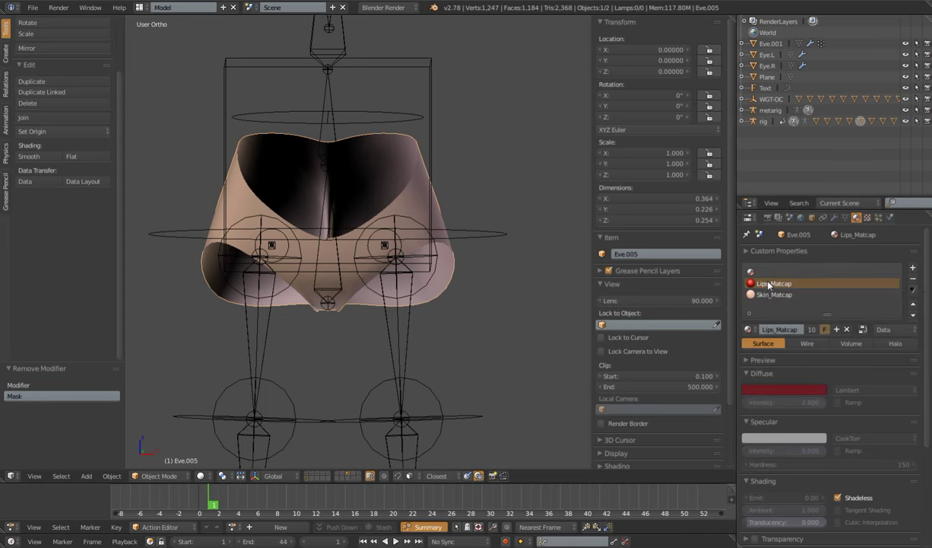
key(Tab)
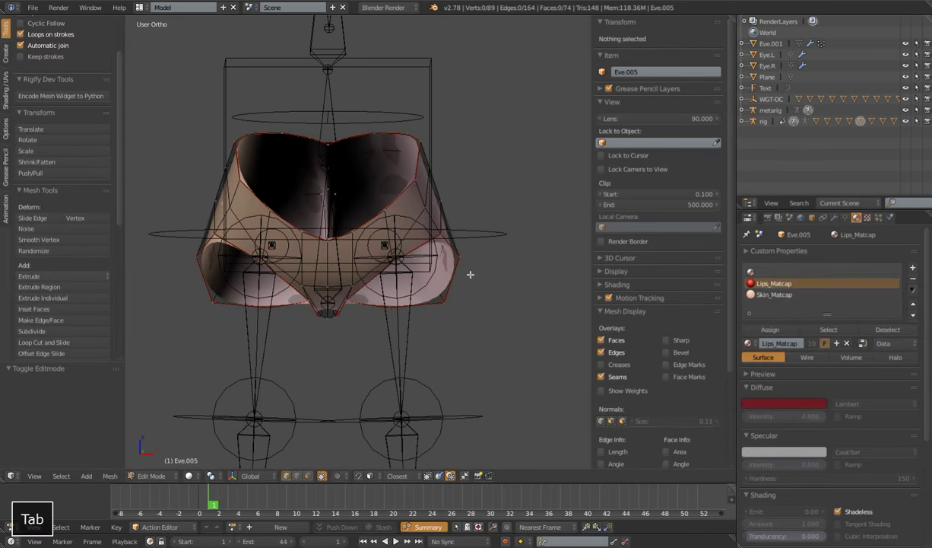
key(a)
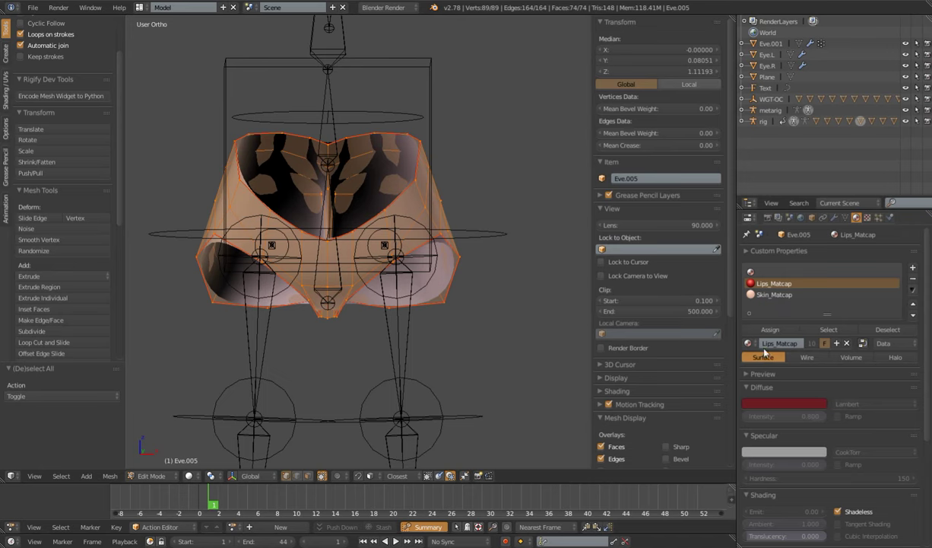
click(770, 330)
key(Tab)
middle_drag(456, 302, 416, 308)
scroll(445, 310, down, 3)
scroll(445, 310, up, 3)
scroll(446, 306, down, 3)
scroll(446, 306, up, 2)
scroll(416, 308, down, 3)
scroll(417, 308, up, 3)
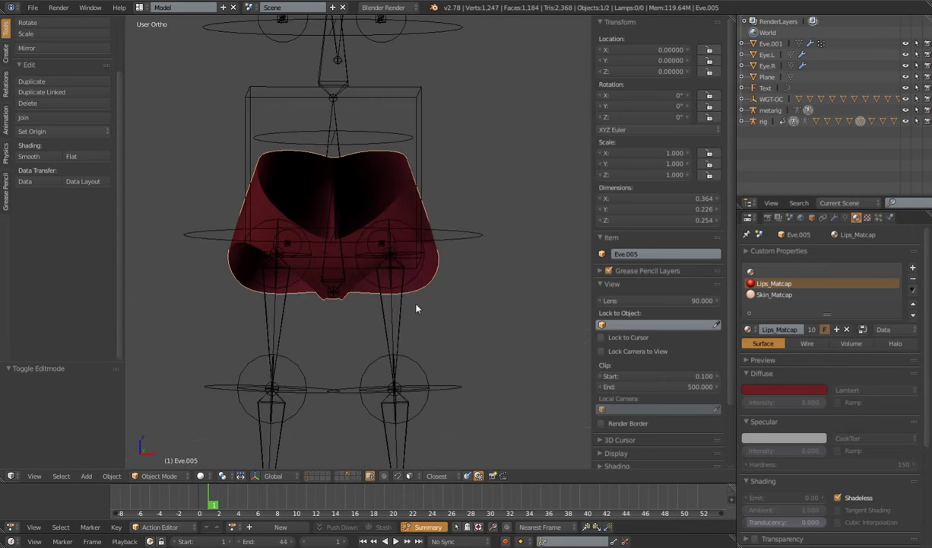
Add one centred edge loop around the upper band of the underwear piece.
key(Tab)
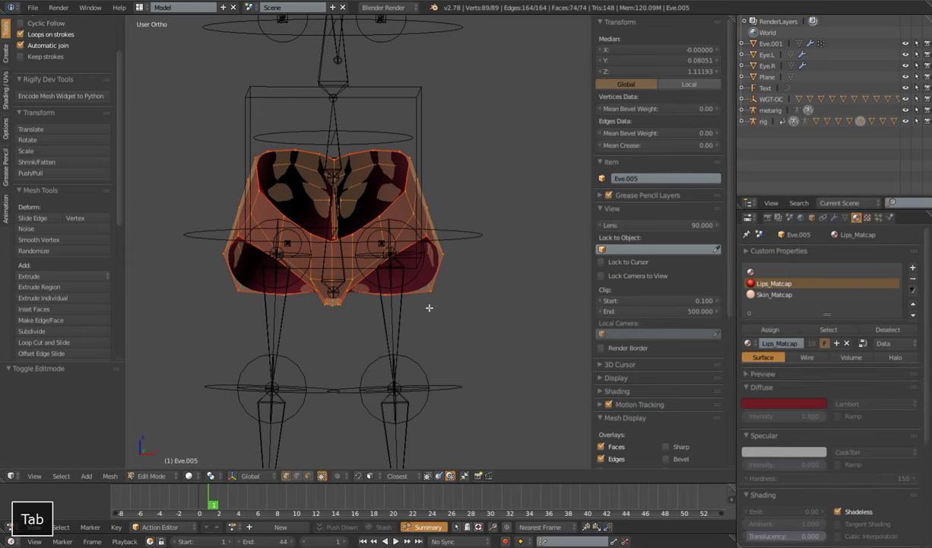
mouse_move(421, 272)
middle_down()
mouse_move(471, 274)
mouse_move(435, 284)
middle_up()
scroll(434, 283, up, 3)
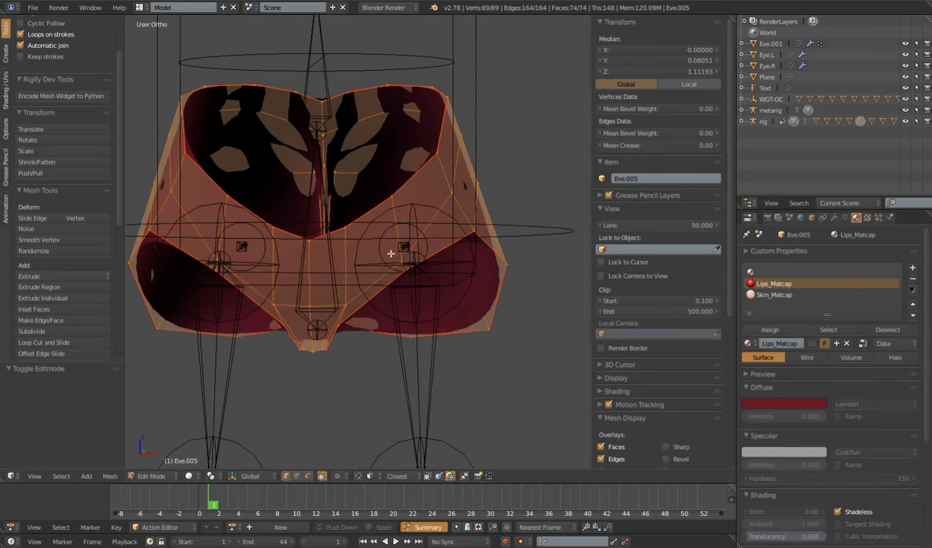
key(ctrl+r)
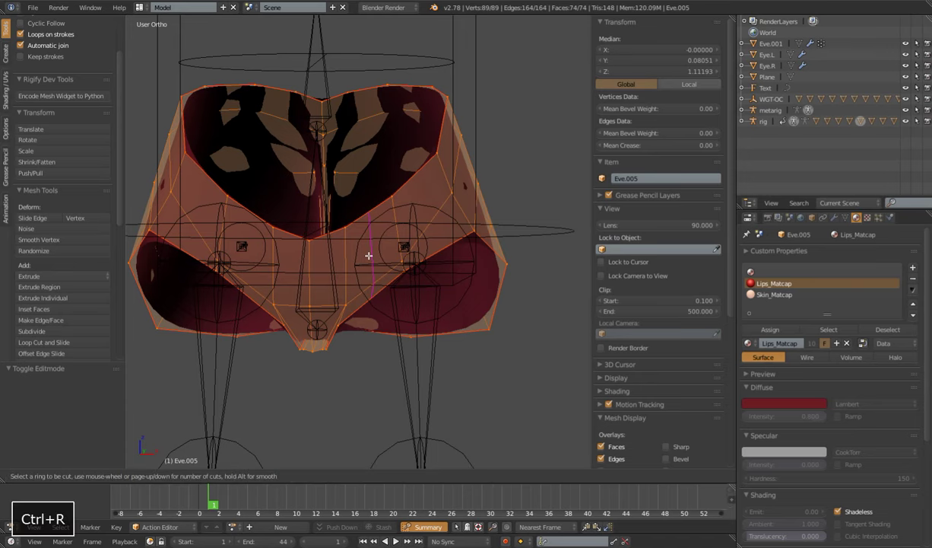
click(352, 259)
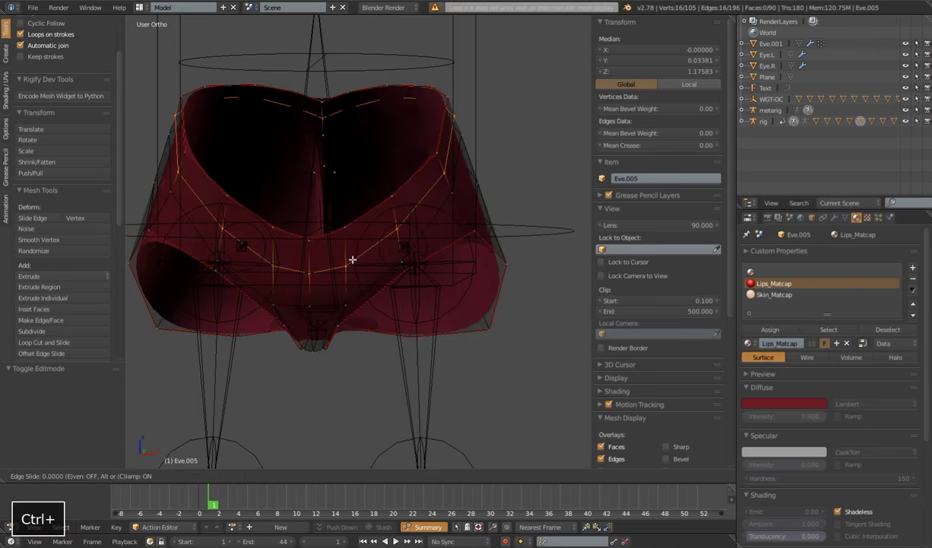
click(352, 260)
middle_drag(474, 231, 447, 244)
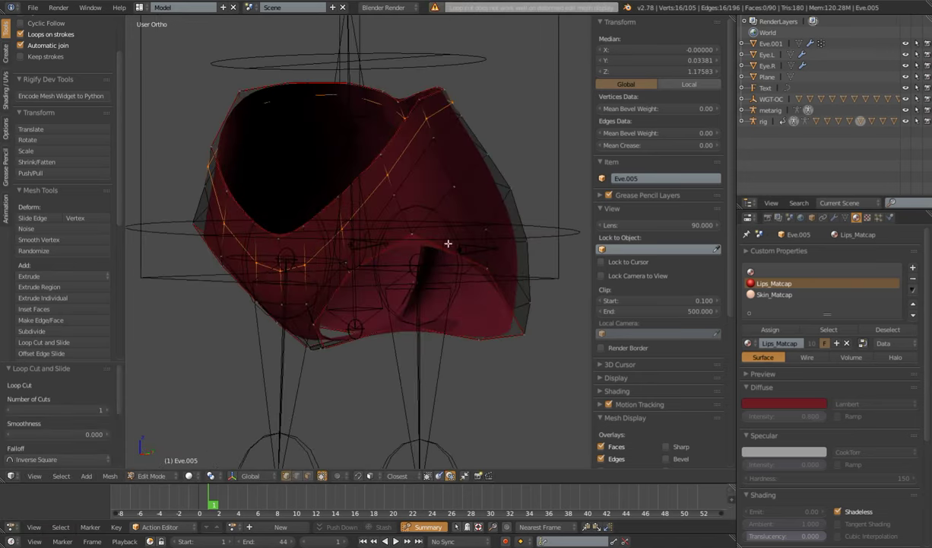
Display the body's layer together with the underwear piece and resume editing the underwear mesh.
key(Tab)
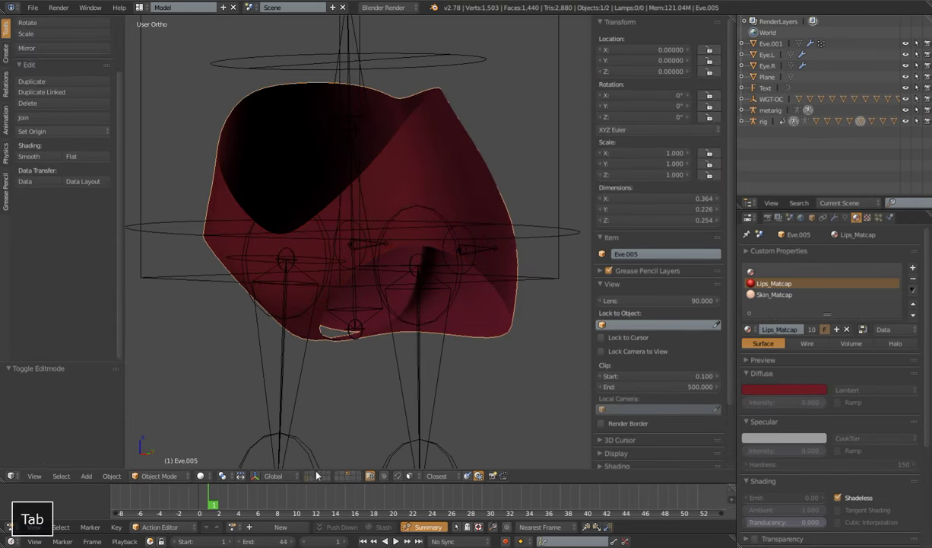
shift+click(317, 477)
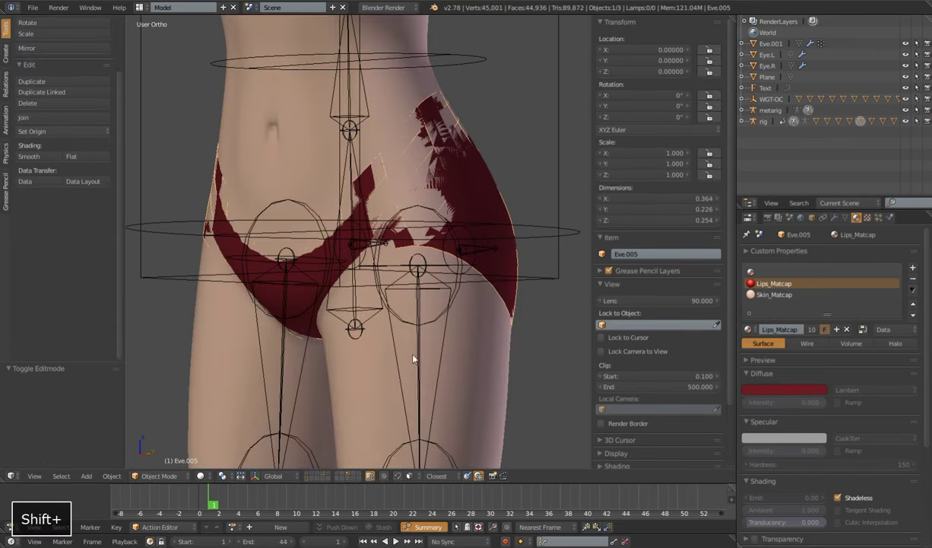
key(Tab)
scroll(380, 276, up, 2)
middle_drag(379, 275, 429, 261)
scroll(429, 261, down, 2)
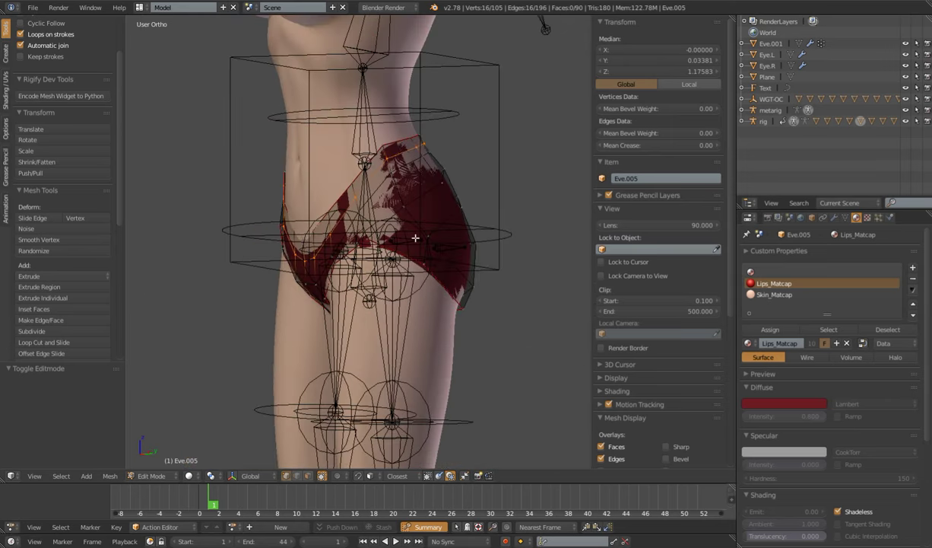
Edge-slide two edges on the side of the hip, the first by about -0.665 and the second by about 0.605.
scroll(410, 239, up, 4)
right_click(458, 69)
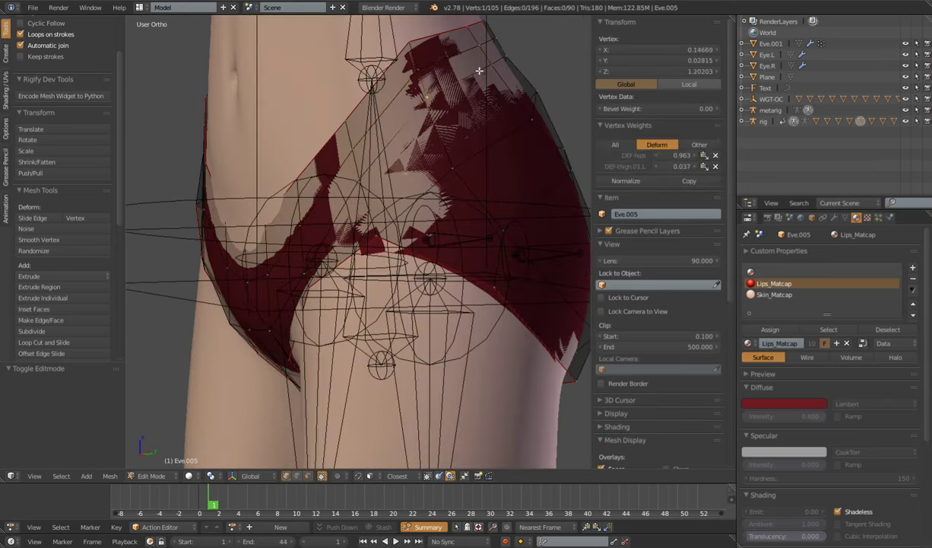
shift+right_click(482, 69)
key(g)
key(g)
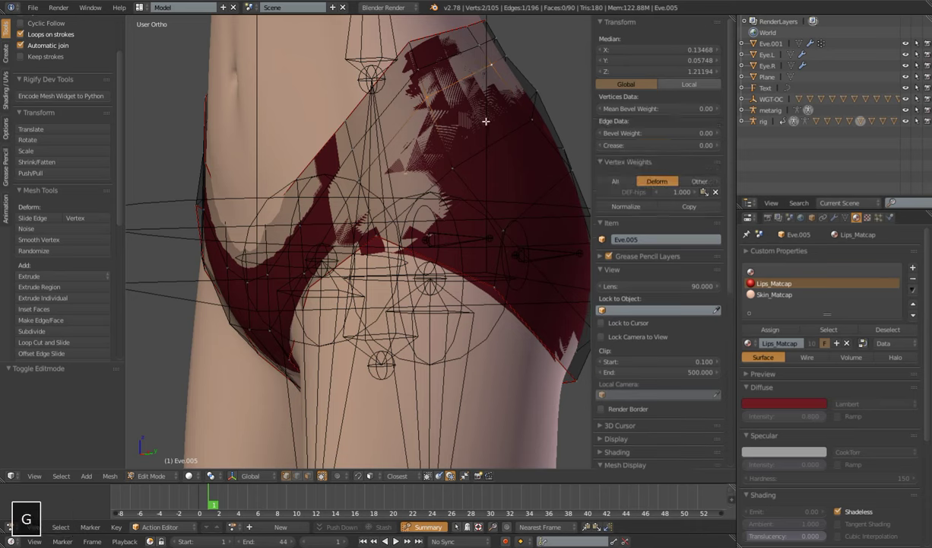
click(492, 146)
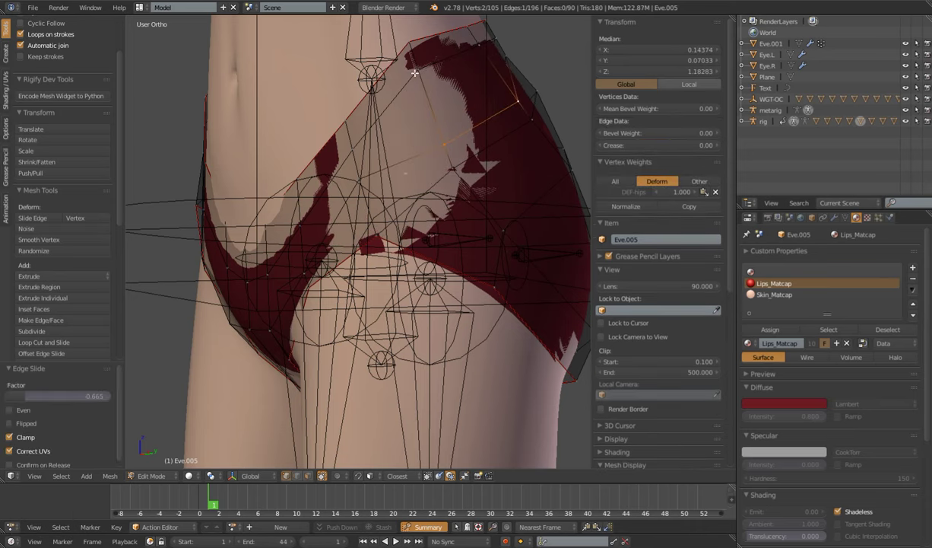
key(g)
key(g)
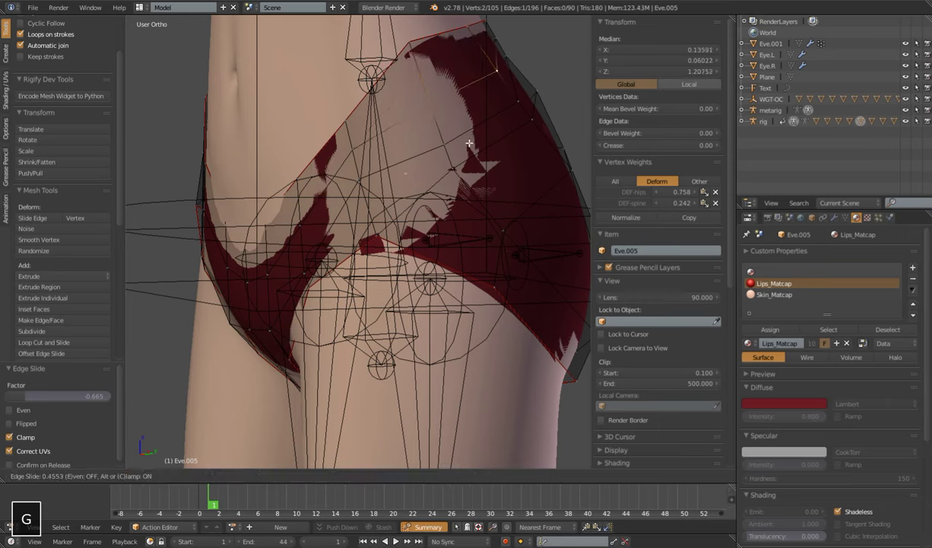
click(417, 43)
Edge-slide the waistband's top edge at the side of the hip by about 0.712.
shift+right_click(437, 94)
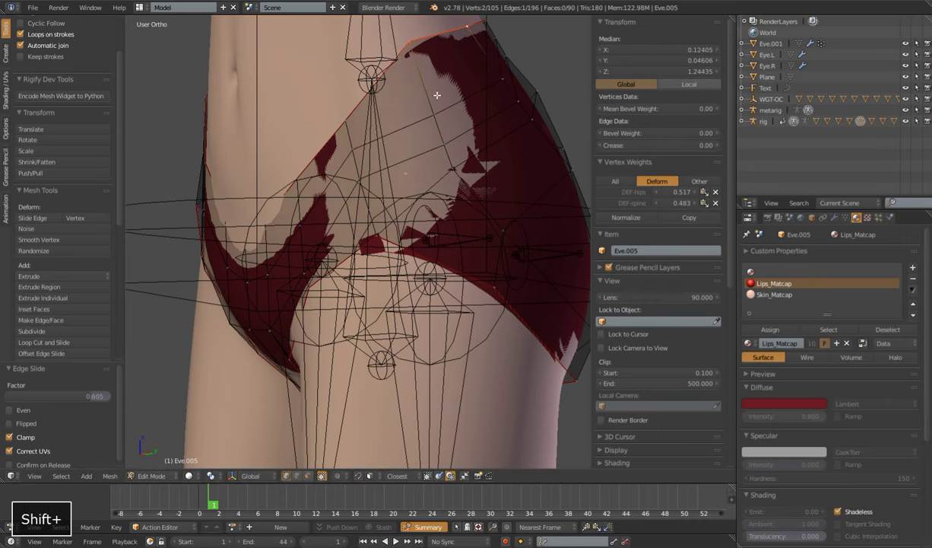
key(g)
key(g)
click(451, 120)
Reposition the waistband's front centre with two small free moves, the second offset by about -0.004 in Y and 0.006 in Z.
middle_drag(451, 119, 260, 222)
right_click(235, 210)
scroll(238, 229, up, 2)
key(g)
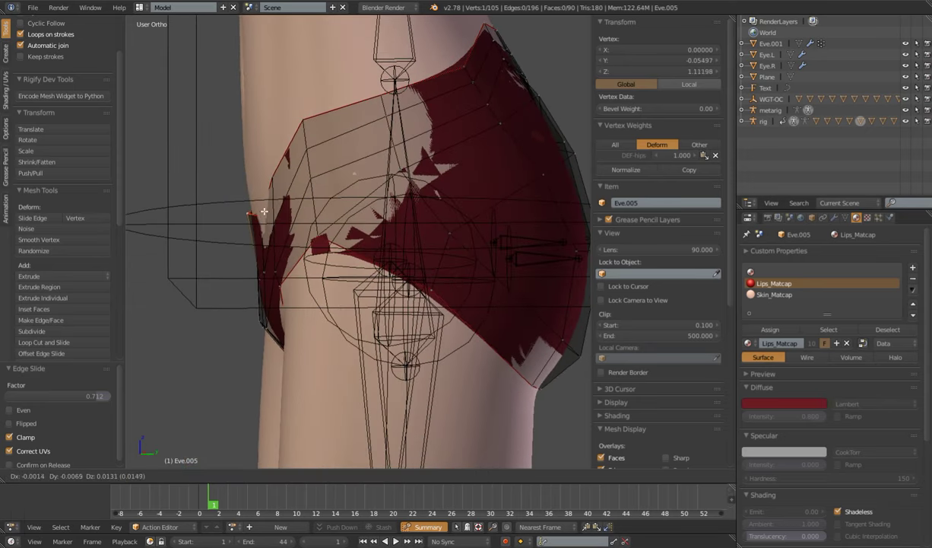
click(253, 206)
key(g)
click(275, 209)
Vertex-slide two vertices at the front of the hip below the waistband, by about 0.520 and 0.450.
middle_drag(275, 209, 333, 216)
right_click(386, 192)
key(g)
key(g)
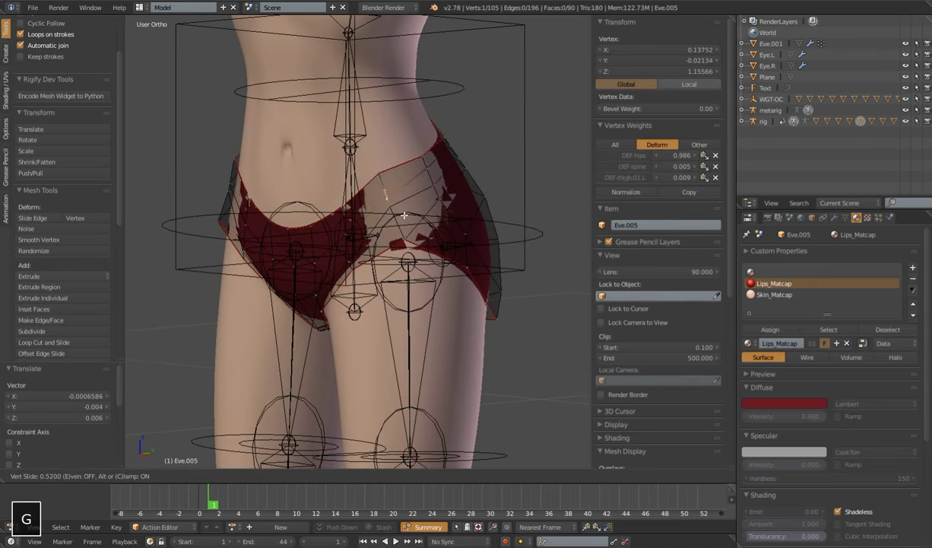
click(404, 215)
right_click(380, 177)
key(g)
key(g)
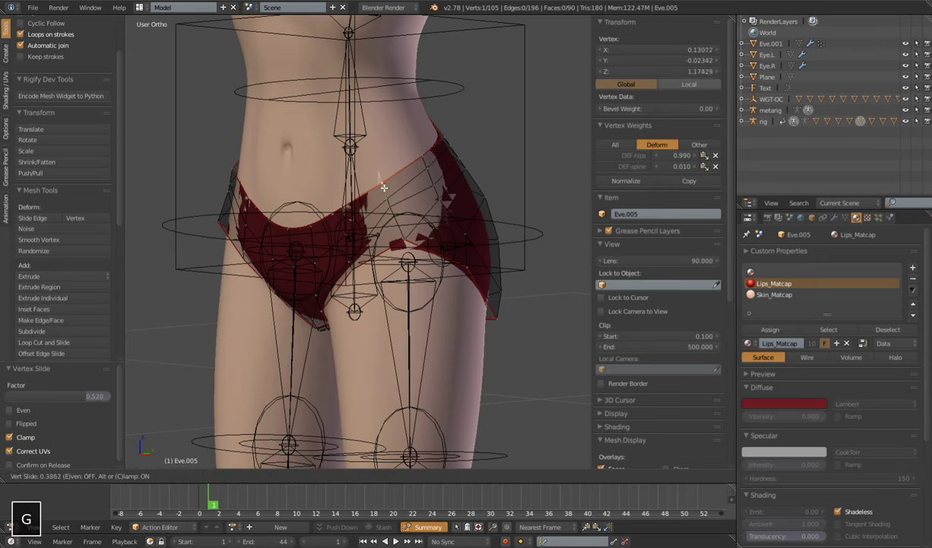
click(385, 187)
Edge-slide an edge on the upper buttock by about 0.324, and vertex-slide the adjacent outer hip vertex by about 0.190.
middle_drag(384, 187, 357, 168)
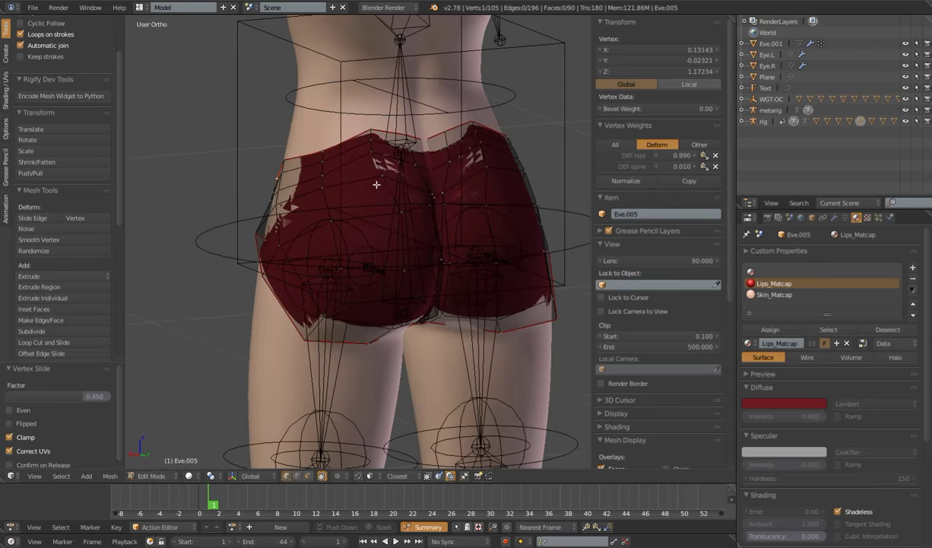
shift+right_click(322, 187)
key(g)
key(g)
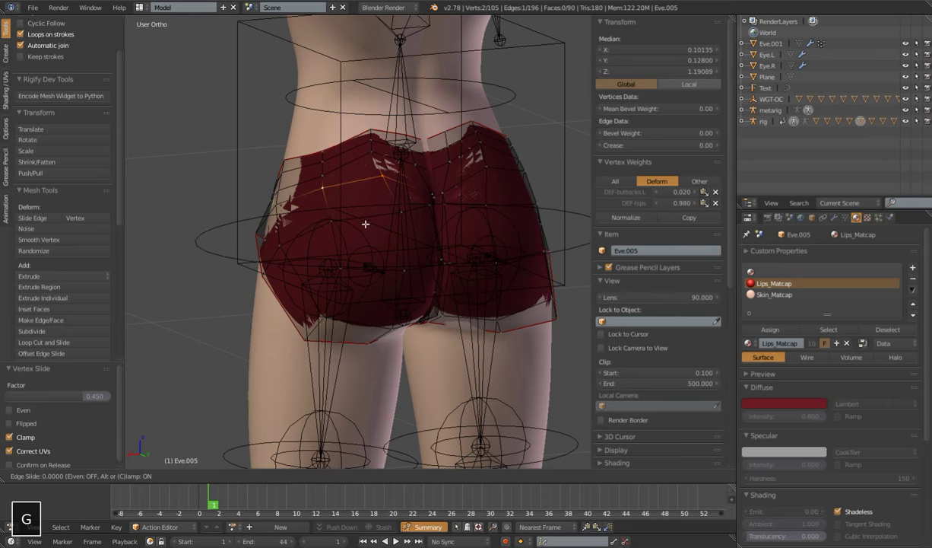
click(365, 226)
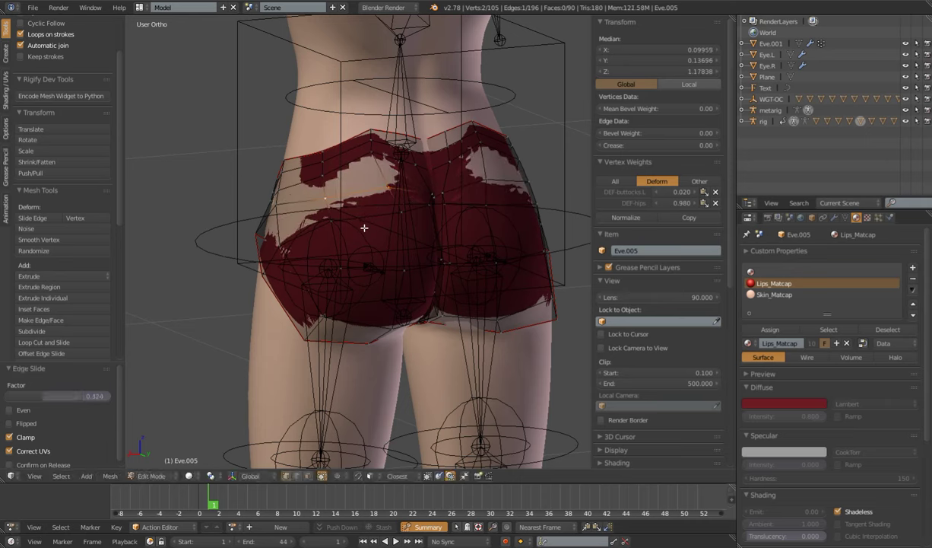
right_click(274, 207)
key(g)
key(g)
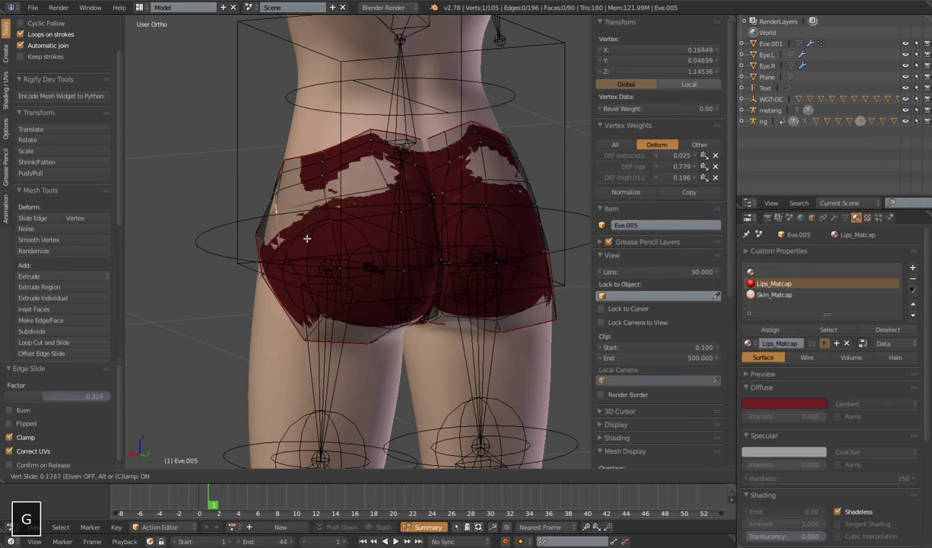
click(369, 147)
Vertex-slide the upper back vertices just below the waistband to even out their spacing, starting with a slide of about 0.466.
right_click(359, 159)
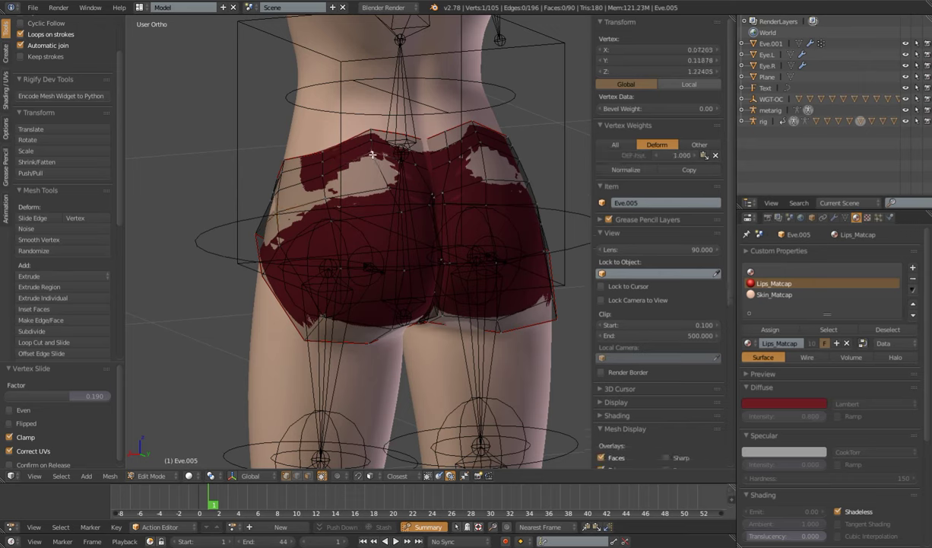
key(g)
key(g)
click(322, 180)
key(g)
key(g)
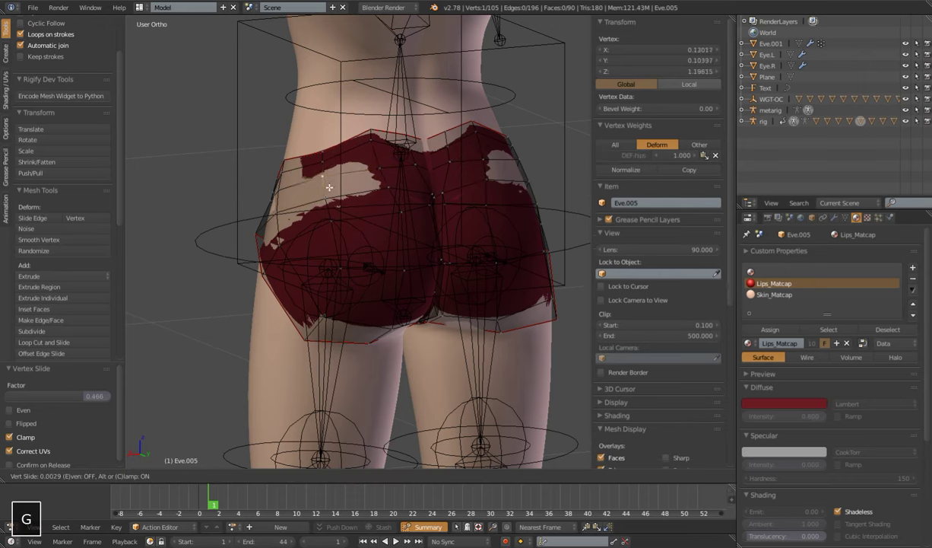
click(351, 168)
right_click(378, 142)
key(g)
key(g)
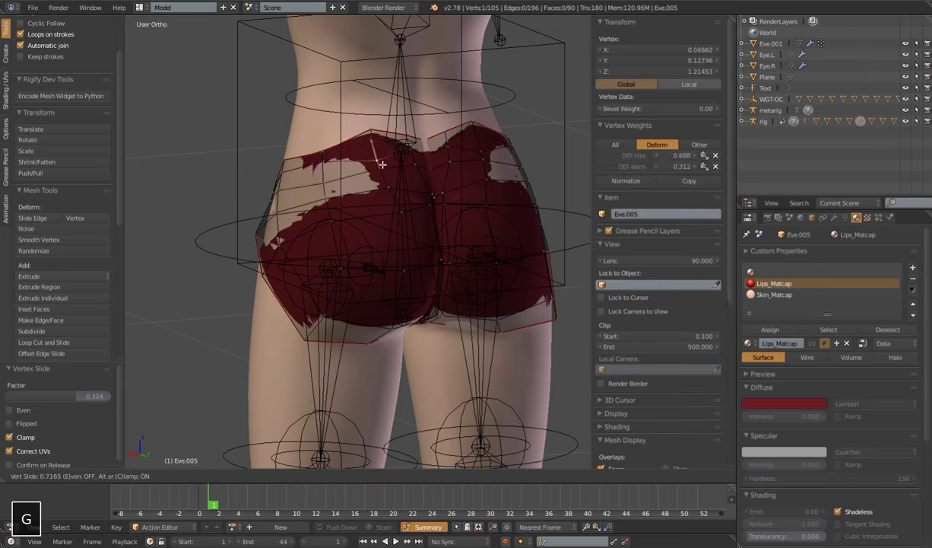
click(372, 130)
Vertex-slide the waistband's back vertices to level the rear top edge.
right_click(372, 130)
key(g)
key(g)
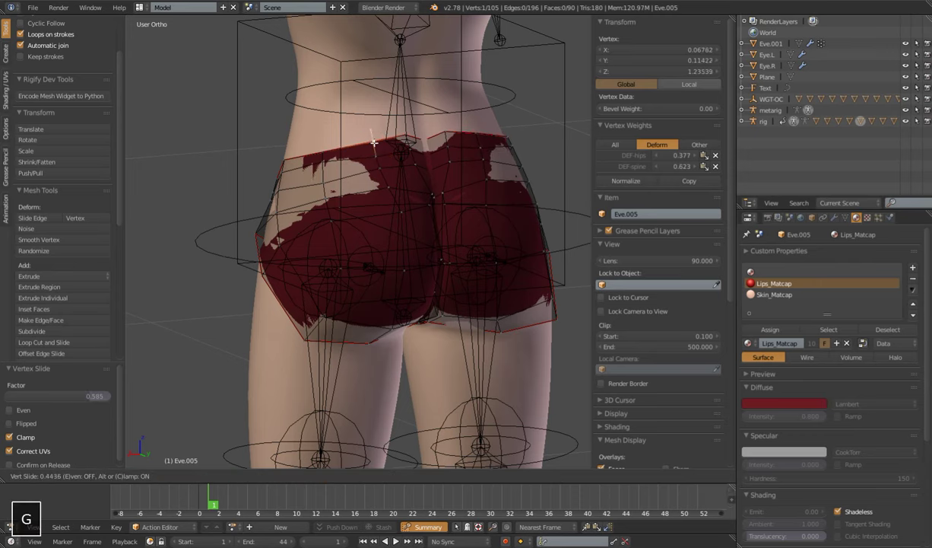
click(400, 137)
key(g)
key(g)
click(398, 139)
Edge-slide an edge of the underwear piece near the crotch by about 0.324.
scroll(358, 217, down, 2)
middle_drag(305, 216, 416, 214)
shift+right_click(388, 287)
middle_drag(387, 287, 366, 318)
key(g)
key(g)
click(401, 290)
Nudge the vertices at the rear cleft and crotch to fit the body, and return to Object Mode.
scroll(366, 291, up, 5)
right_click(358, 269)
key(g)
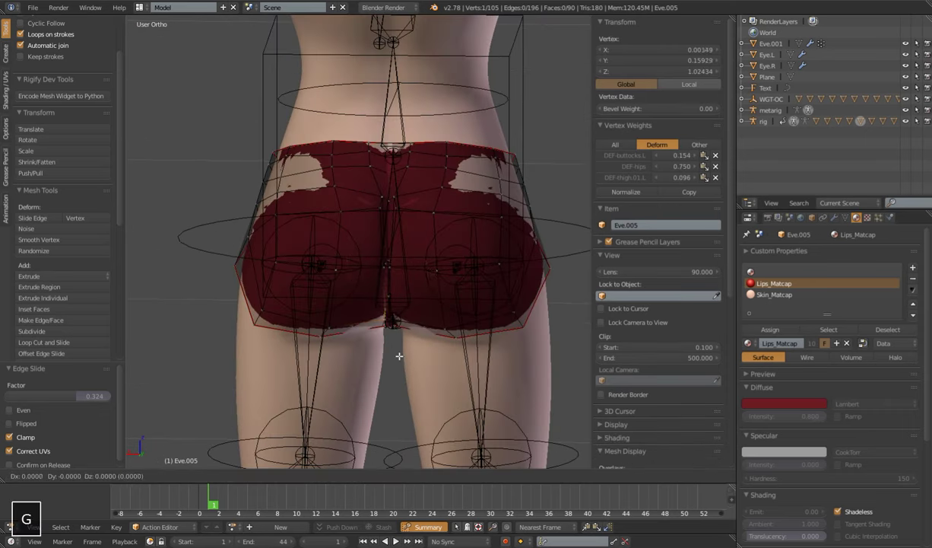
click(403, 352)
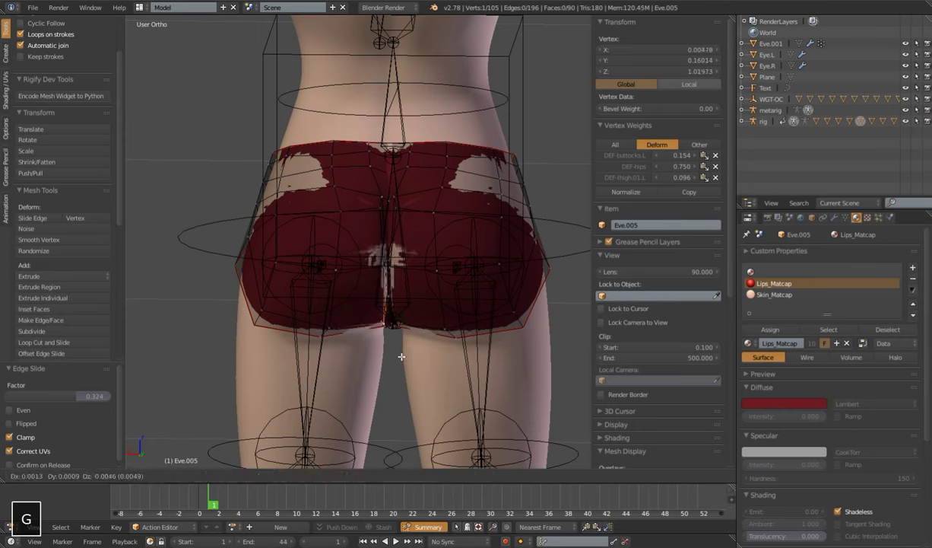
middle_drag(403, 352, 430, 283)
key(g)
click(485, 324)
key(Tab)
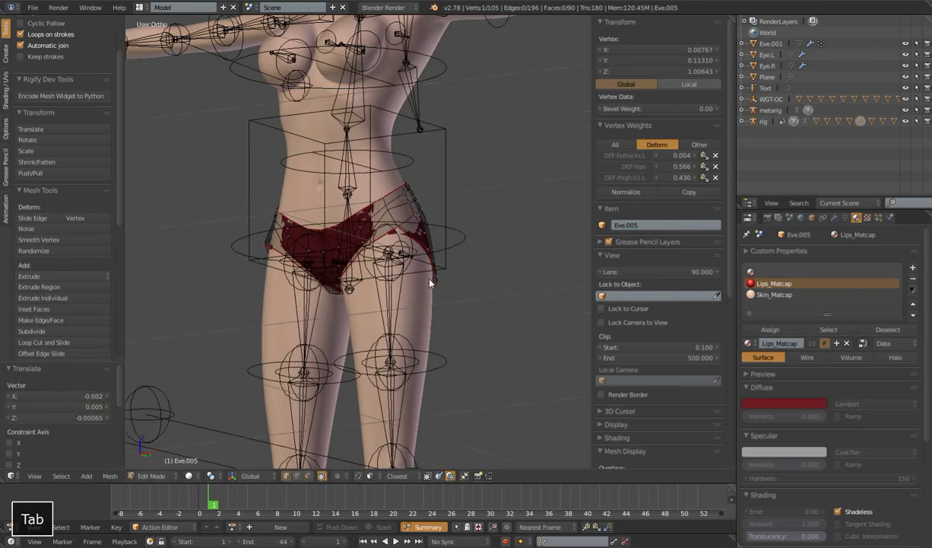
Add a Solidify modifier to the underwear piece and place it above Subsurf in the stack.
scroll(431, 273, up, 4)
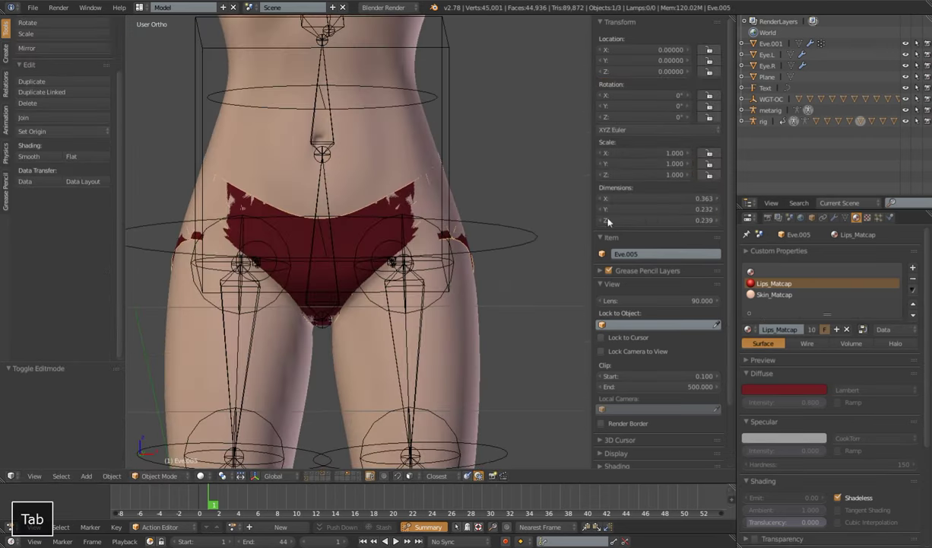
click(835, 217)
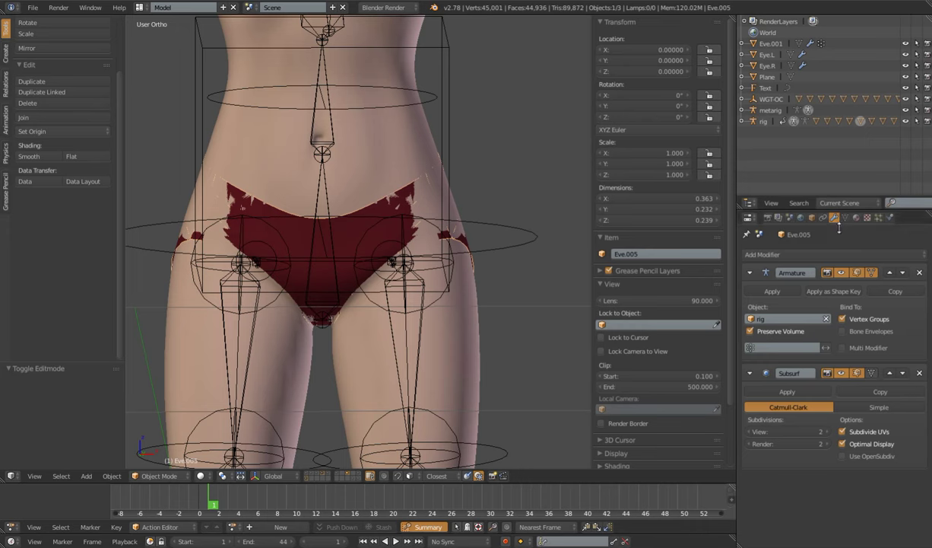
click(813, 257)
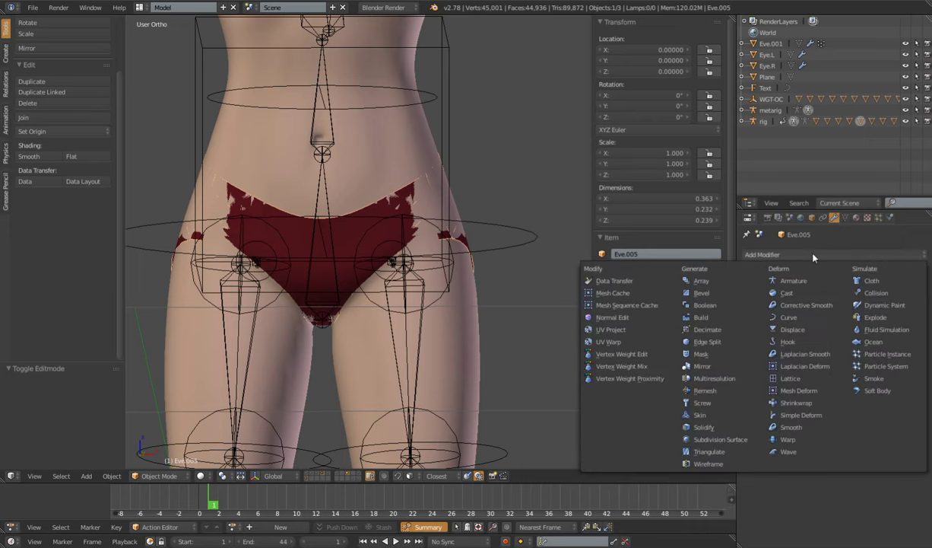
click(713, 428)
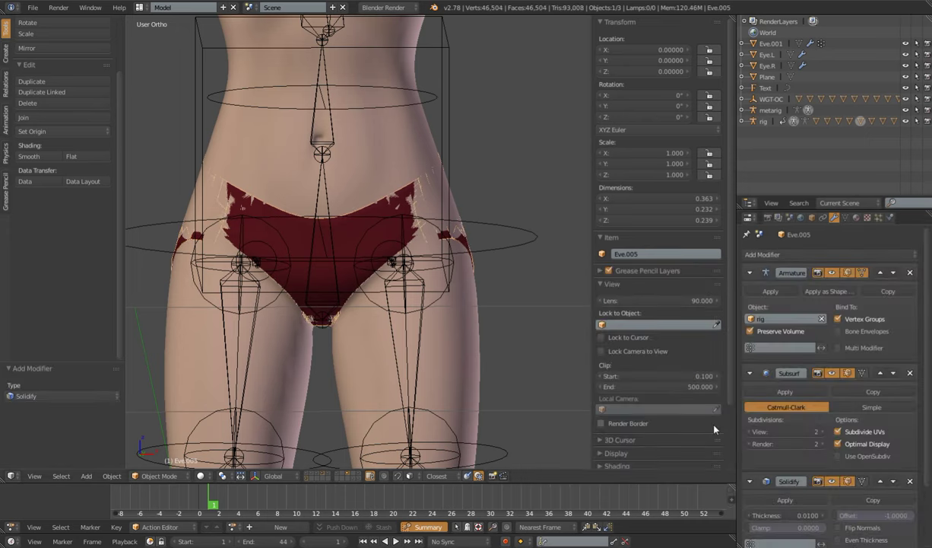
click(881, 482)
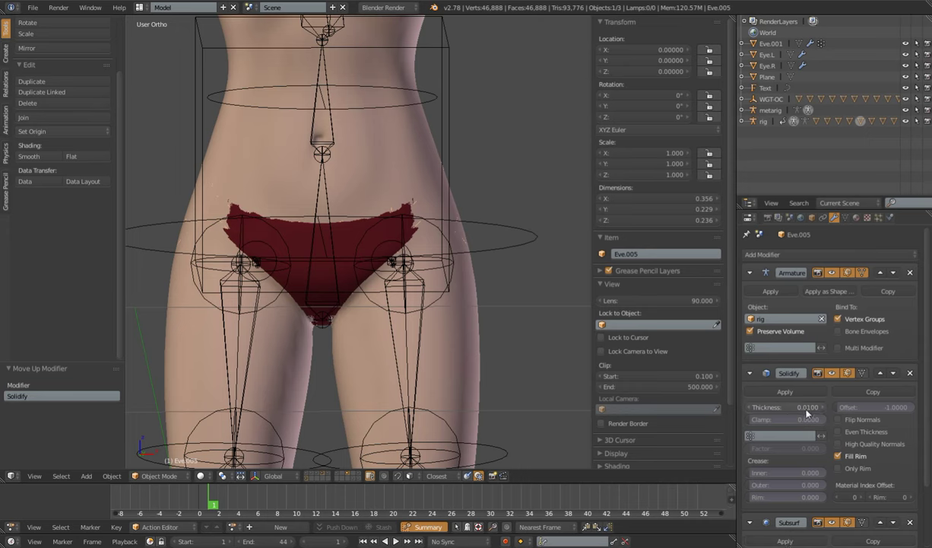
Set the Solidify modifier's thickness to -0.0052 so the underwear extends outward over the skin.
shift+drag(807, 409, 755, 409)
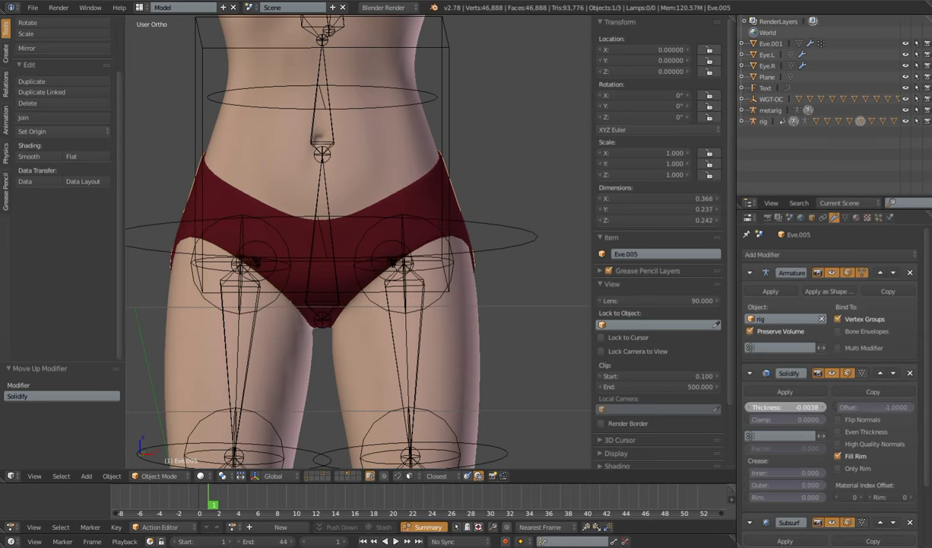
shift+drag(755, 409, 755, 409)
scroll(407, 285, down, 5)
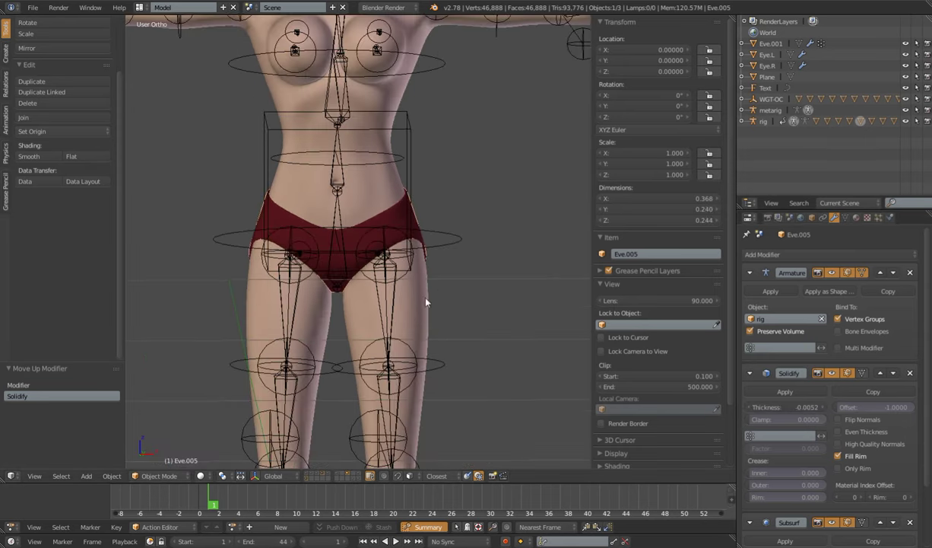
scroll(378, 267, up, 3)
Select the rig and enter Pose Mode with the hips control active.
right_click(418, 240)
key(ctrl+Tab)
scroll(426, 271, up, 2)
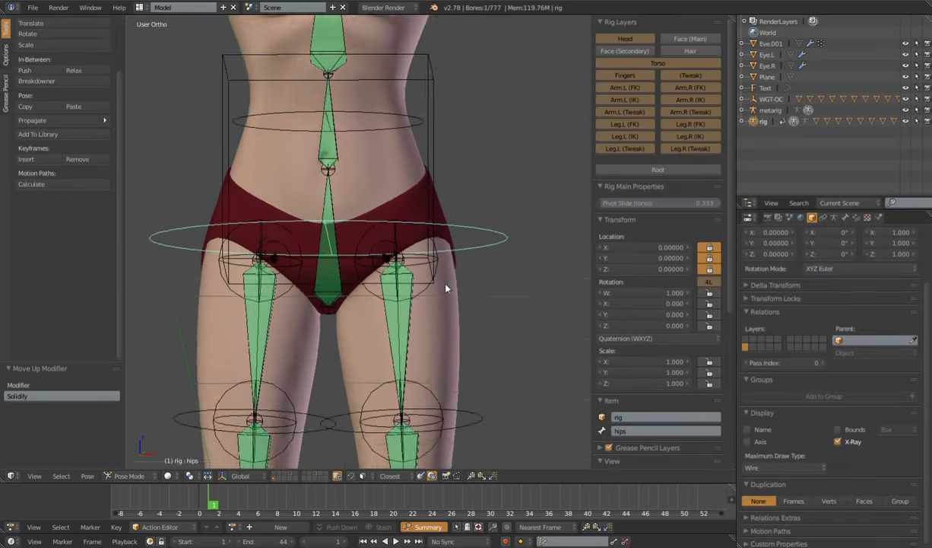
Test-rotate the hips control from the front several times to check how the underwear follows the body, cancelling each rotation.
scroll(426, 271, down, 2)
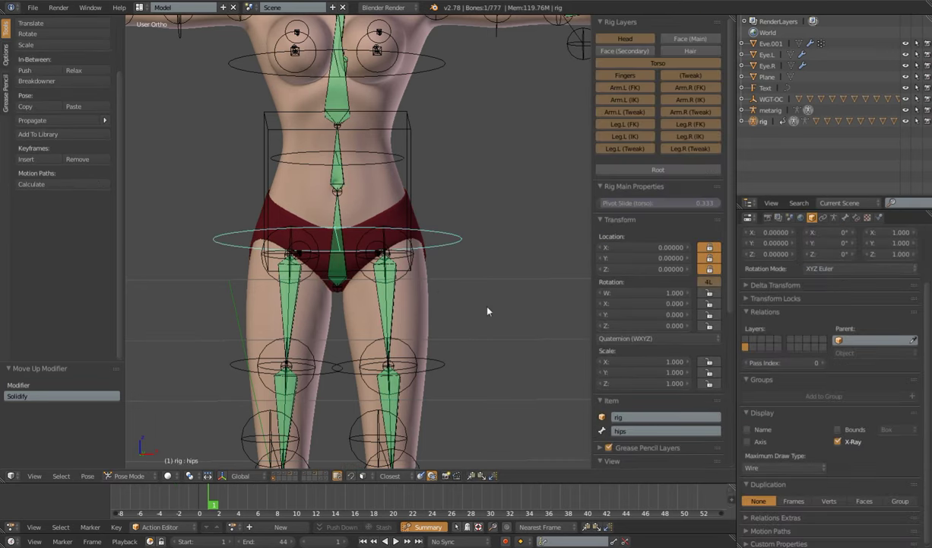
key(r)
key(Escape)
key(r)
key(Escape)
middle_drag(459, 297, 410, 291)
key(ctrl+Tab)
right_click(430, 302)
right_click(454, 261)
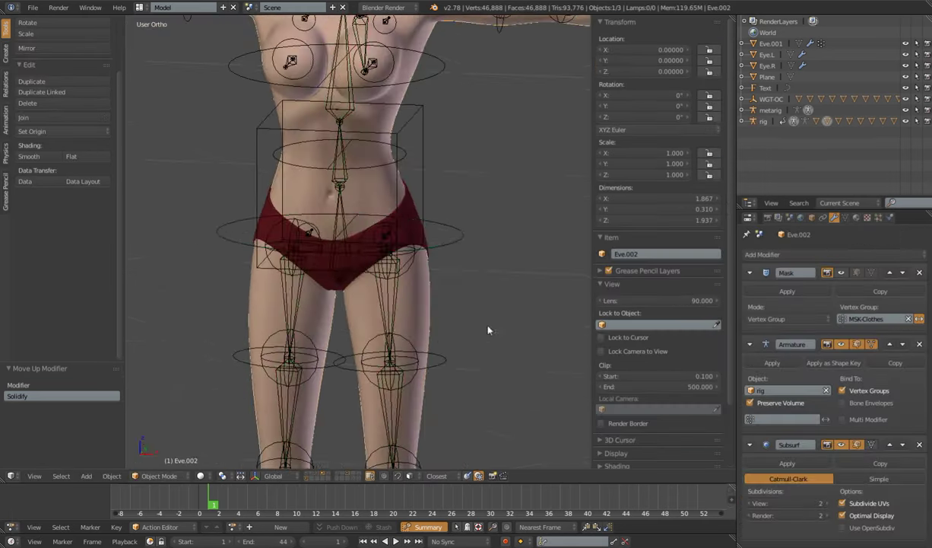
key(ctrl+Tab)
key(r)
key(Escape)
Check the underwear's deformation from behind with trial hips rotations, cancelling each one, and briefly select the underwear mesh.
middle_drag(478, 257, 244, 259)
key(r)
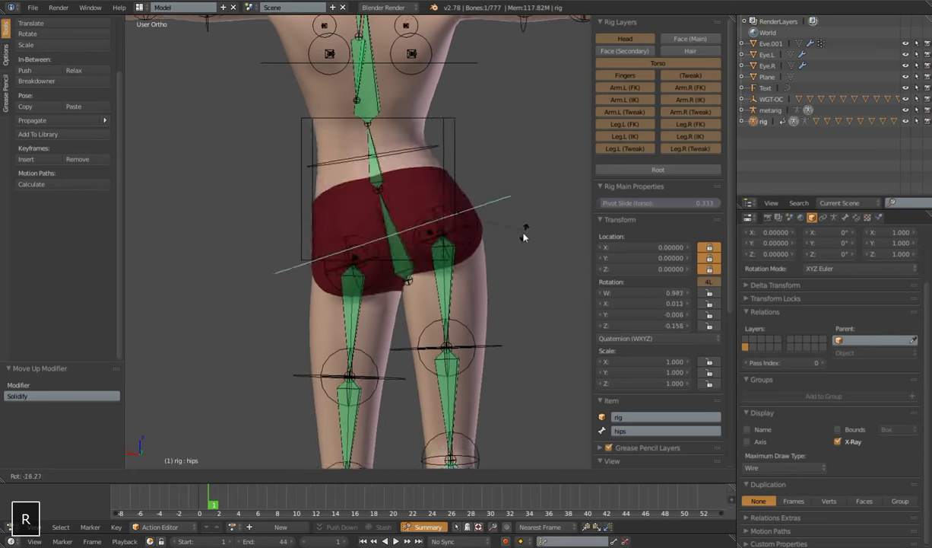
key(Escape)
right_click(329, 193)
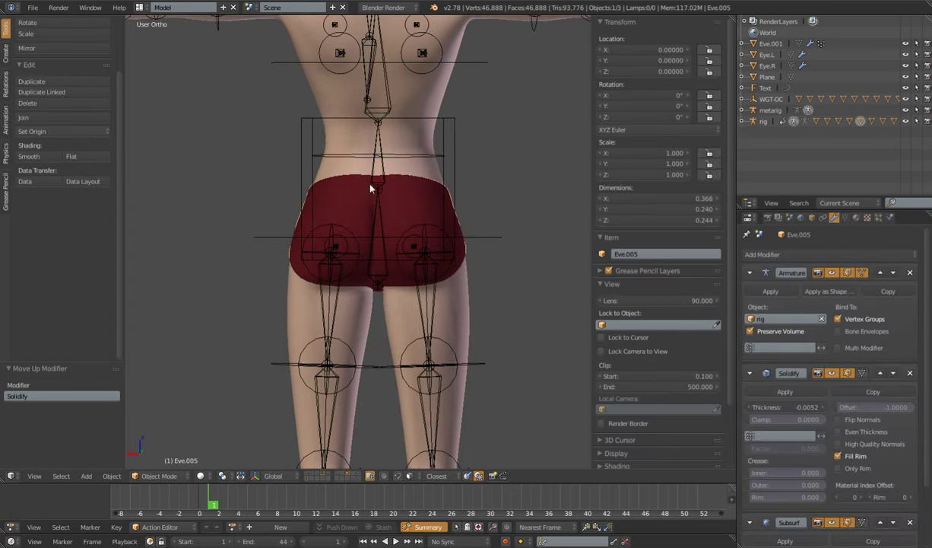
right_click(467, 236)
key(r)
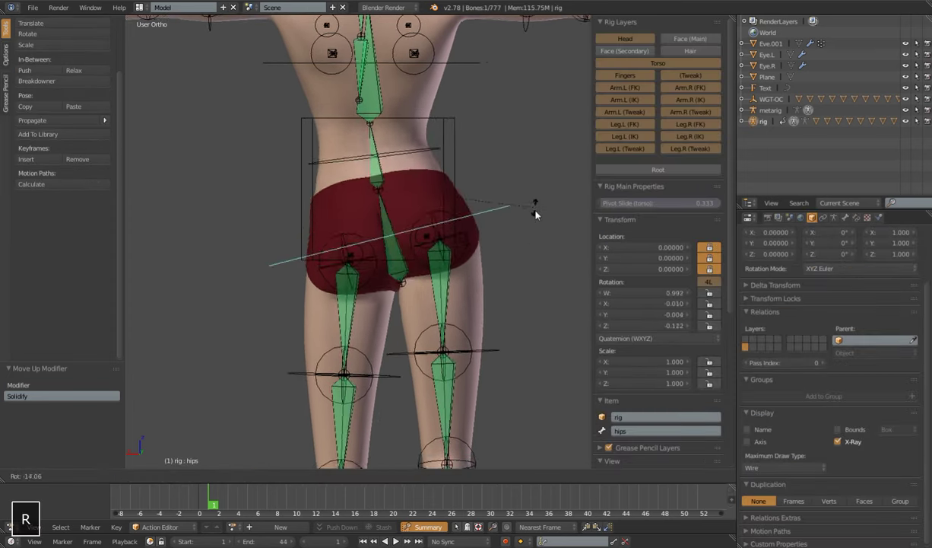
key(Escape)
Tilt the hips control once more in a front view to check the underwear's front and waistband, and cancel the rotation.
scroll(302, 296, down, 3)
middle_drag(302, 296, 470, 333)
scroll(470, 332, up, 4)
key(r)
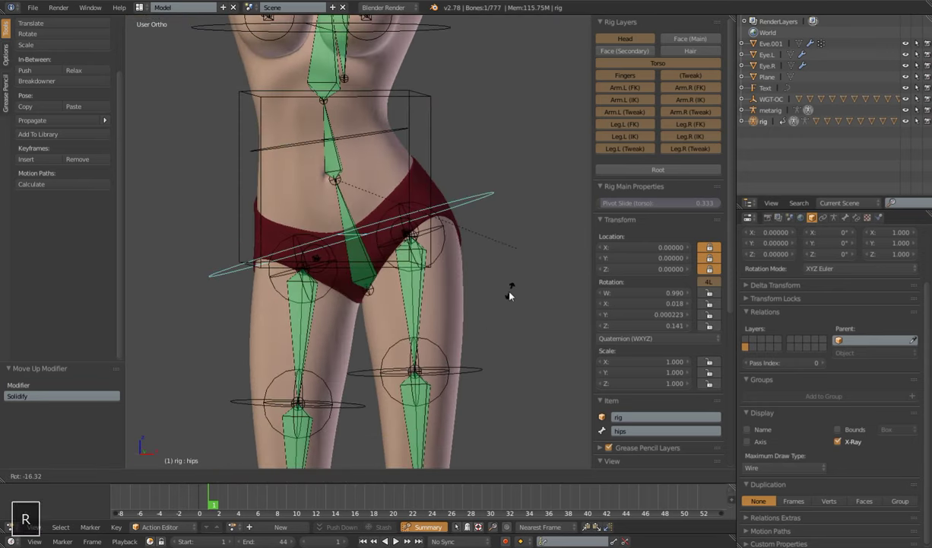
key(Escape)
Swing the left thigh FK control outward to test the underwear's leg opening, and cancel the rotation.
scroll(487, 278, down, 3)
right_click(413, 329)
key(r)
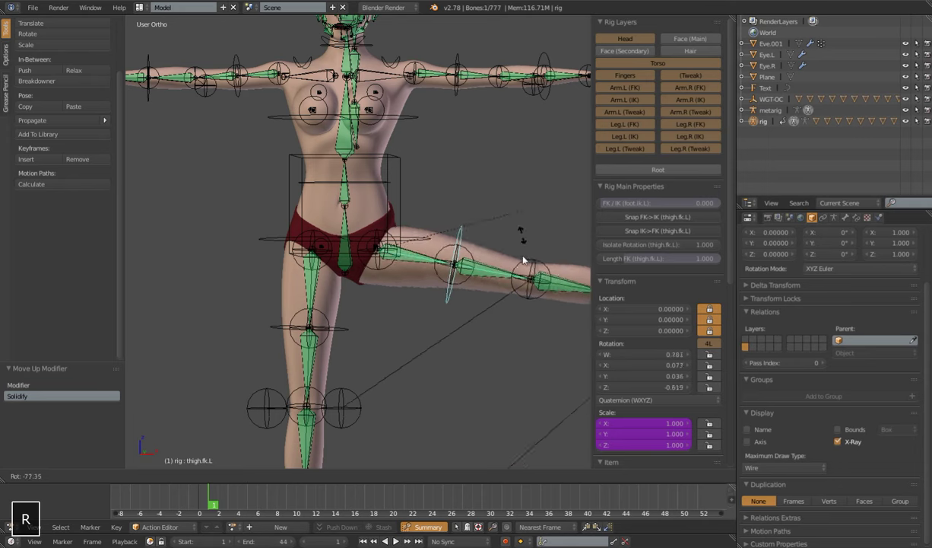
key(Escape)
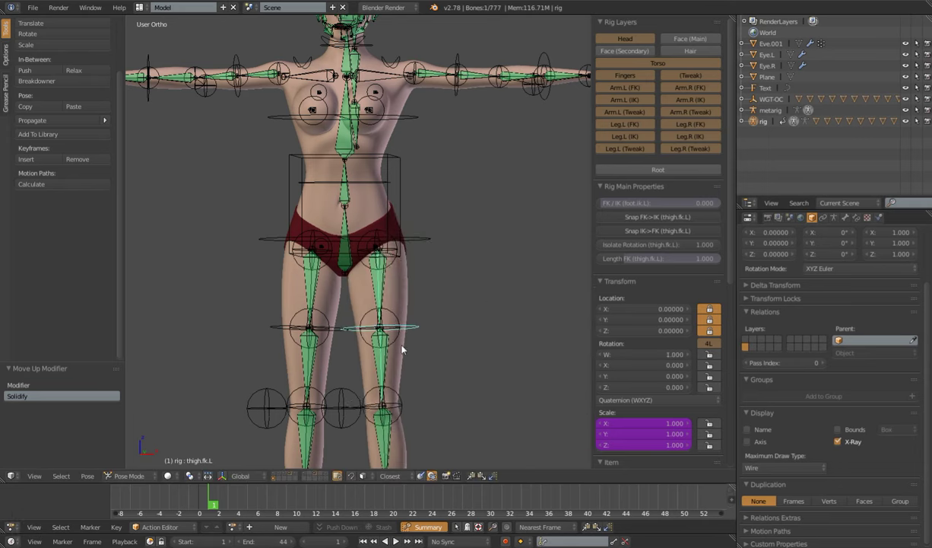
Examine the underwear's fit from the side and front in the rest pose, and select the hips control.
scroll(419, 350, up, 4)
middle_drag(419, 349, 418, 162)
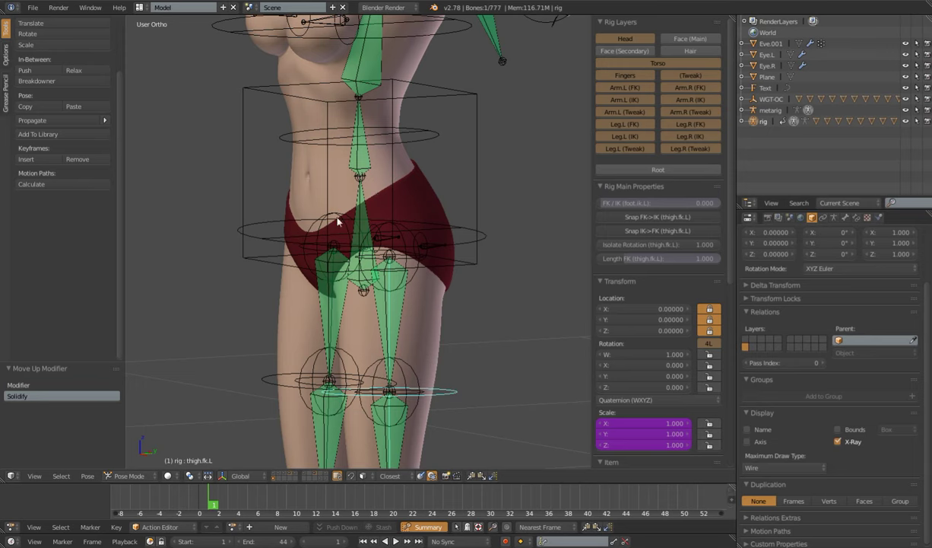
middle_drag(410, 270, 491, 243)
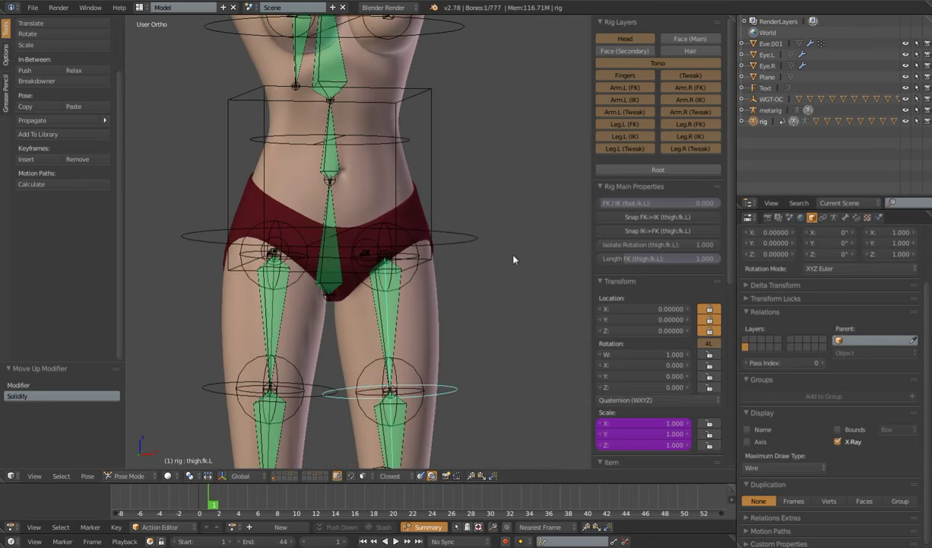
right_click(472, 230)
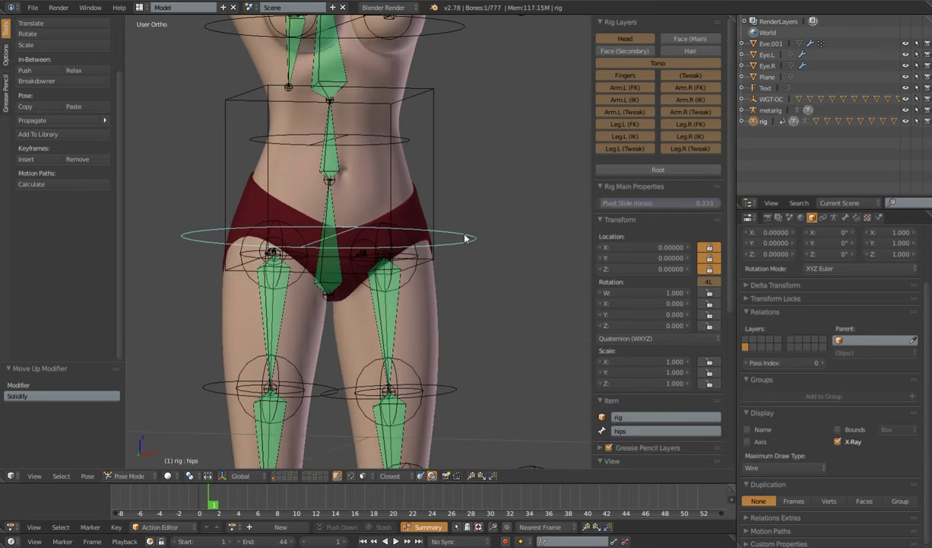
Hide the underwear layer and show the layers holding the red shirt and blue trousers.
scroll(396, 388, down, 4)
shift+click(318, 475)
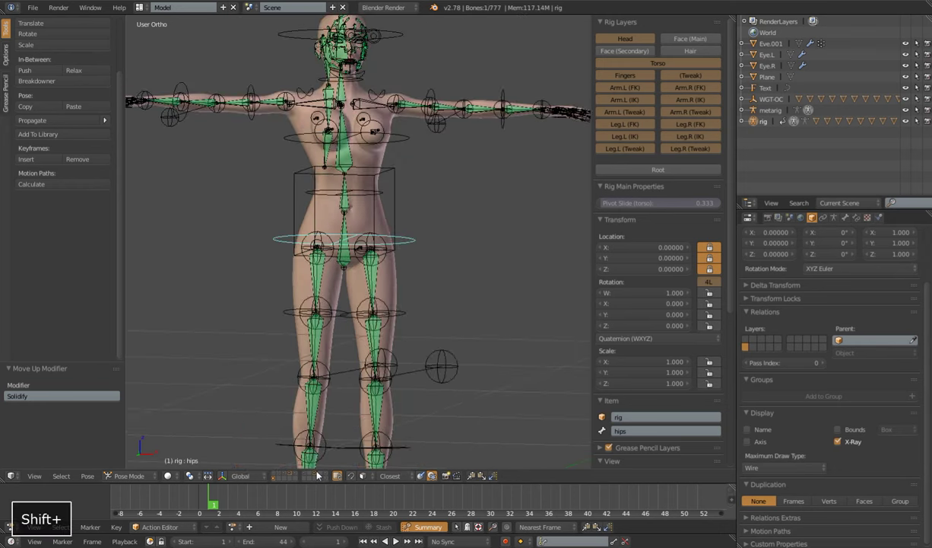
shift+click(295, 479)
scroll(370, 310, up, 3)
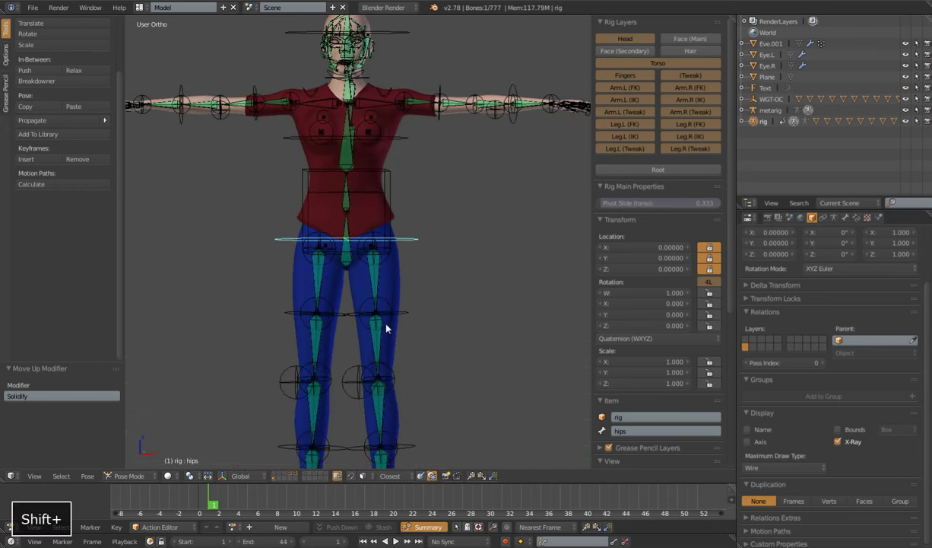
scroll(450, 252, down, 4)
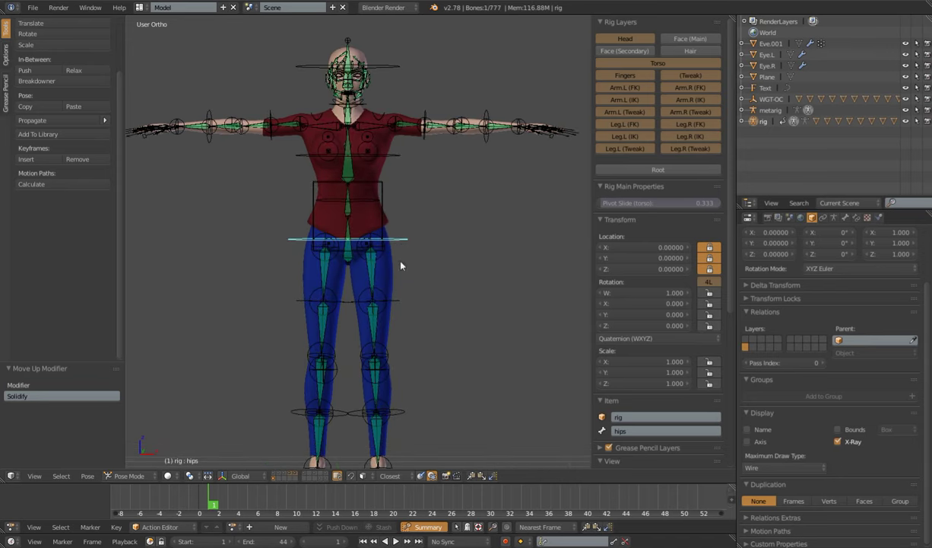
Rotate the left thigh FK control by about -50° to lift the leg forward in the trousers.
scroll(375, 304, up, 3)
right_click(427, 307)
key(r)
key(Escape)
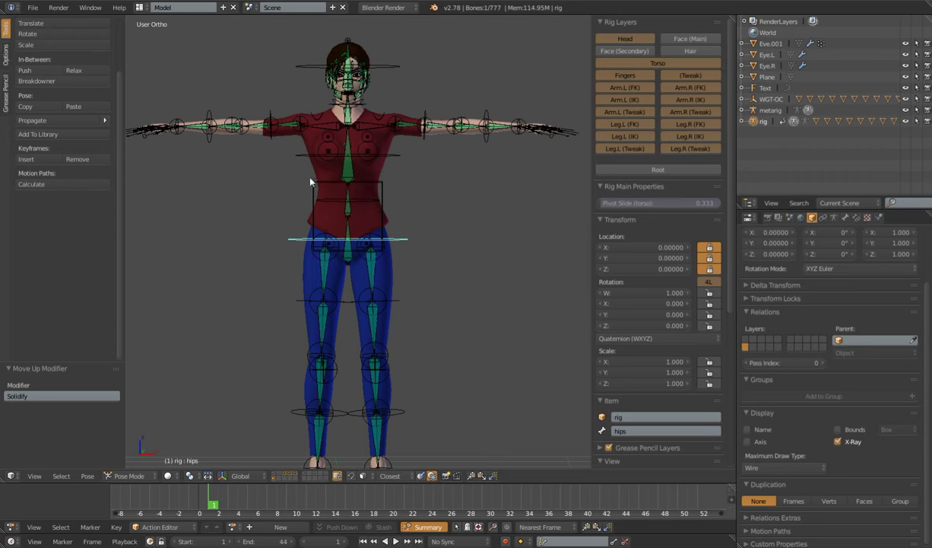
scroll(391, 257, down, 3)
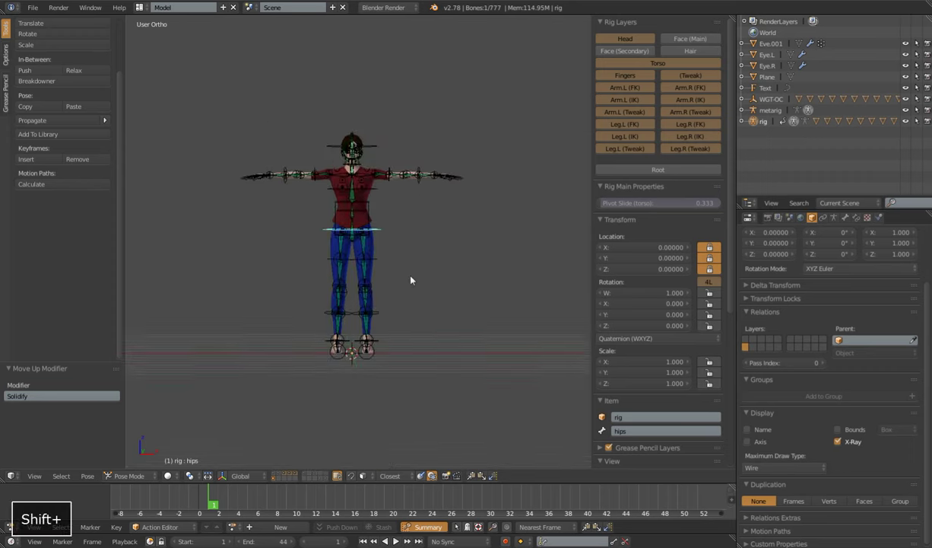
scroll(410, 277, up, 6)
middle_drag(335, 289, 390, 259)
right_click(391, 258)
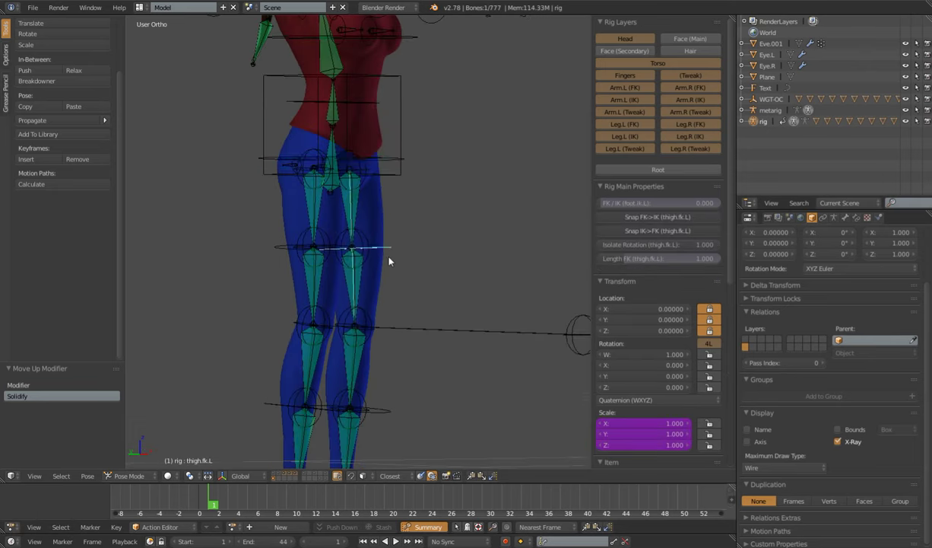
scroll(391, 255, down, 3)
key(r)
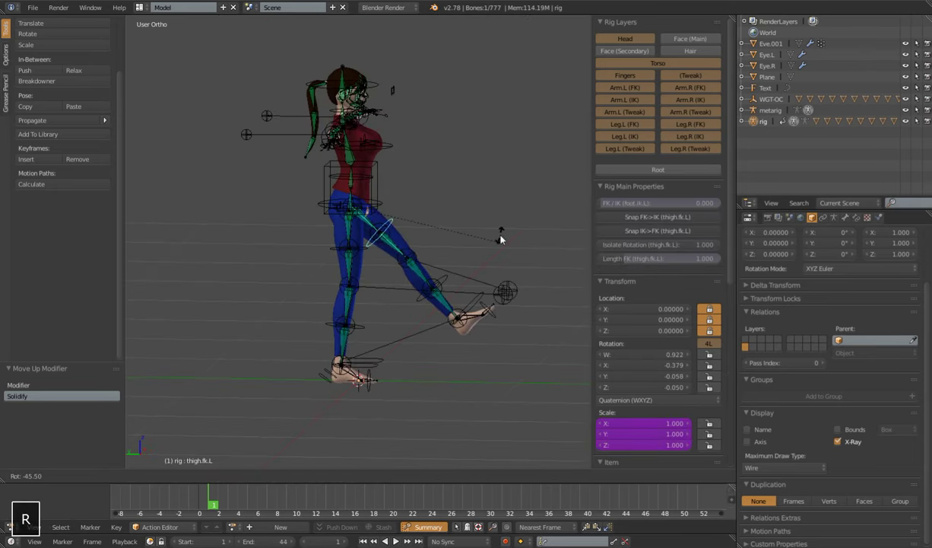
click(506, 225)
Examine the left hip crease for skin clipping through the trousers, selecting the trousers and body meshes in turn.
middle_drag(505, 225, 435, 241)
scroll(429, 244, up, 4)
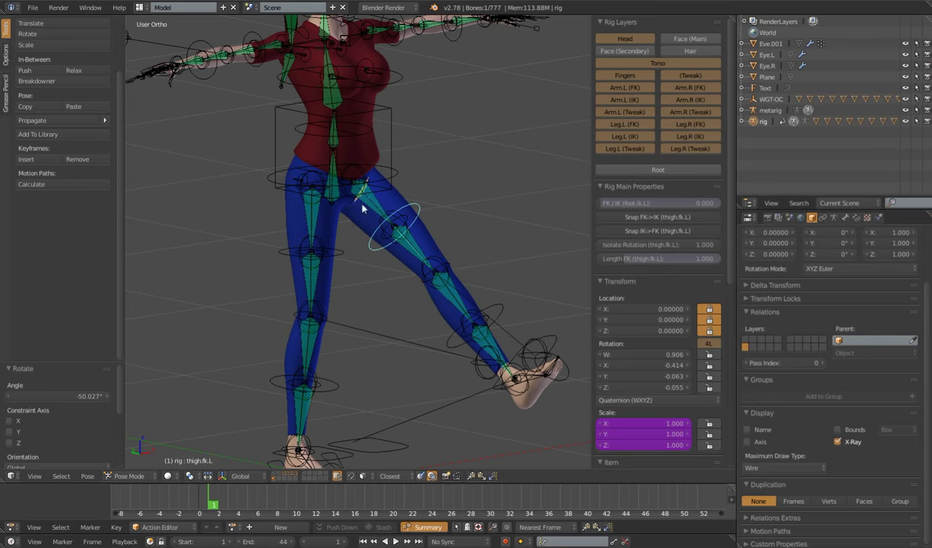
scroll(394, 220, up, 2)
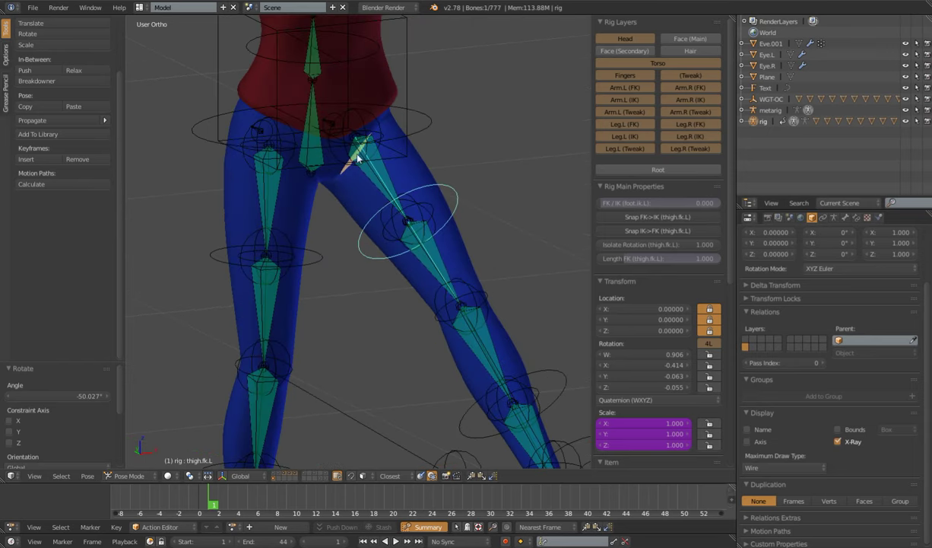
right_click(352, 214)
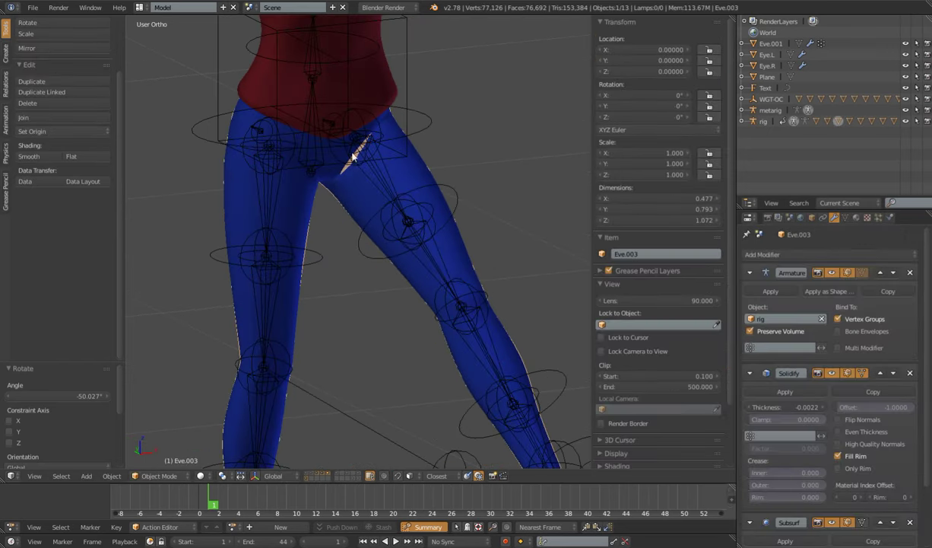
right_click(340, 204)
scroll(341, 203, down, 3)
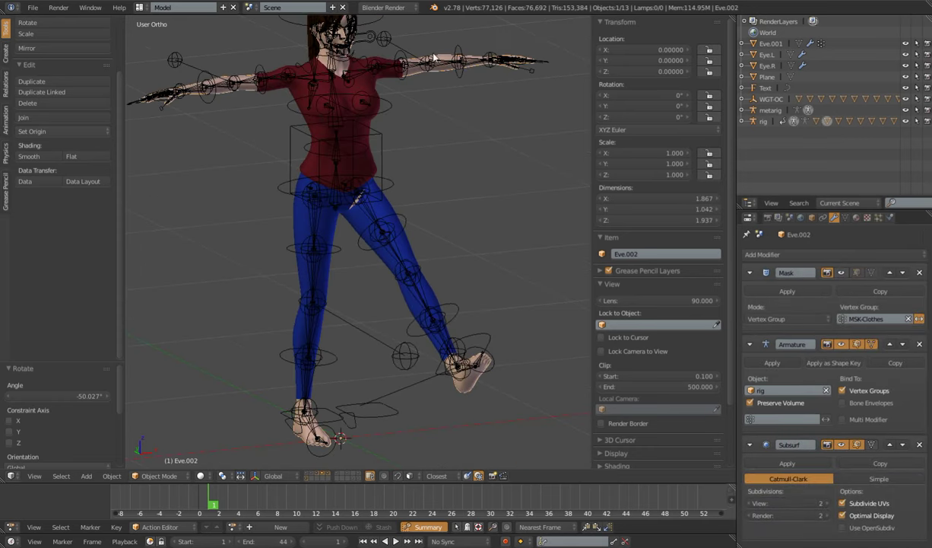
right_click(349, 231)
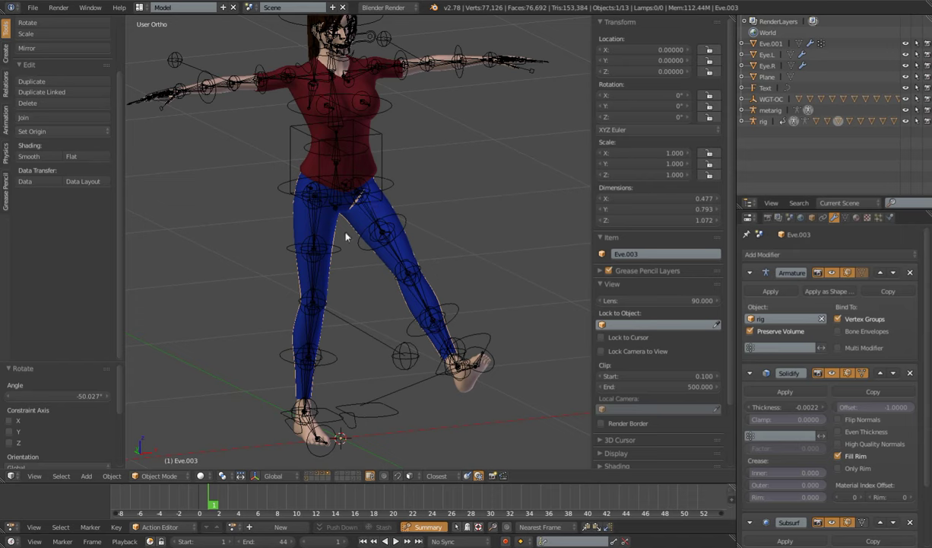
Lower the left thigh FK control and clear its rotation to restore the rest pose.
middle_drag(449, 282, 402, 273)
right_click(381, 227)
key(r)
click(420, 295)
key(r)
click(483, 253)
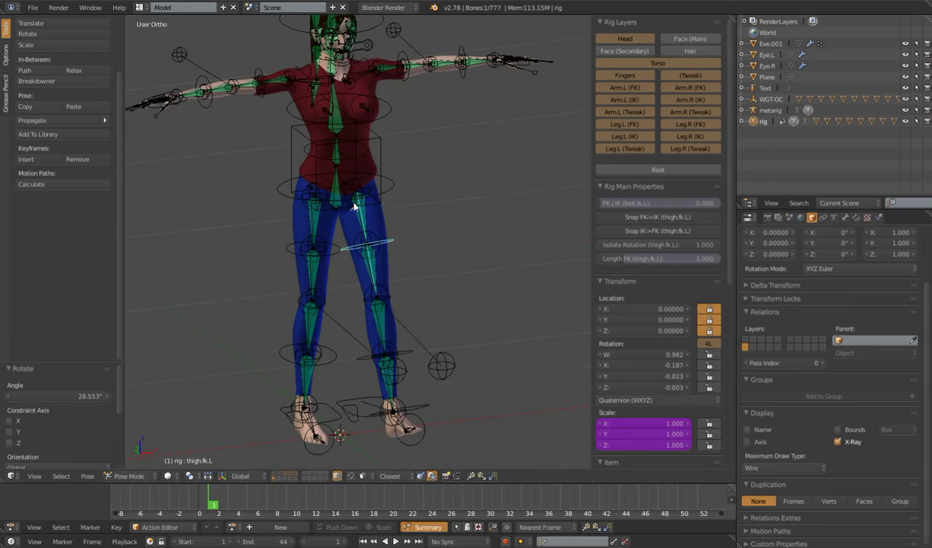
right_click(374, 222)
right_click(374, 229)
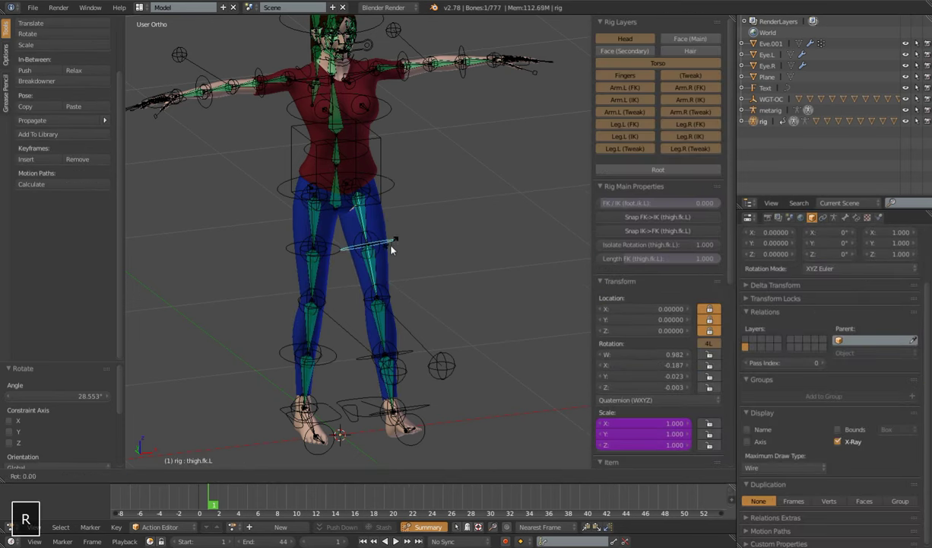
key(alt+r)
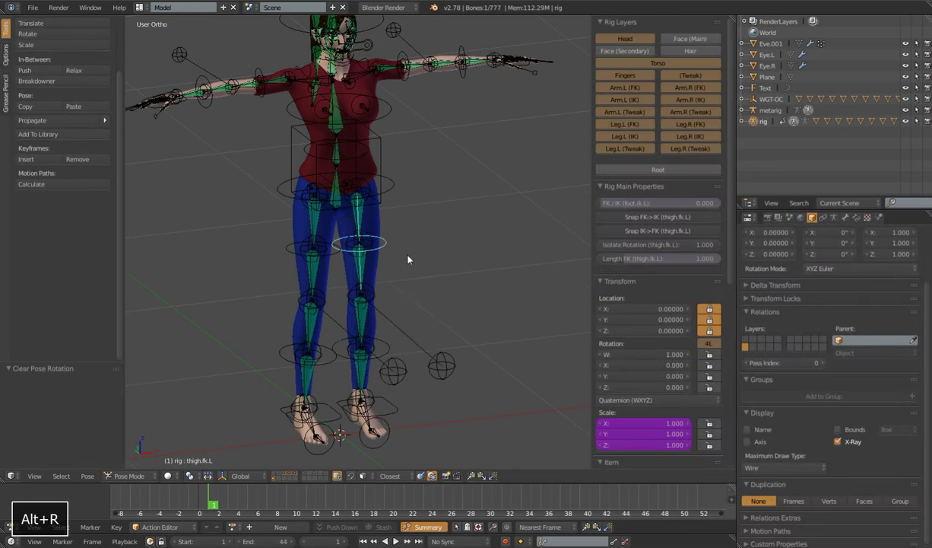
Hide the shirt and trousers layers, select the body mesh, and enable its MSK-Clothes Mask modifier in the viewport.
middle_drag(389, 243, 347, 243)
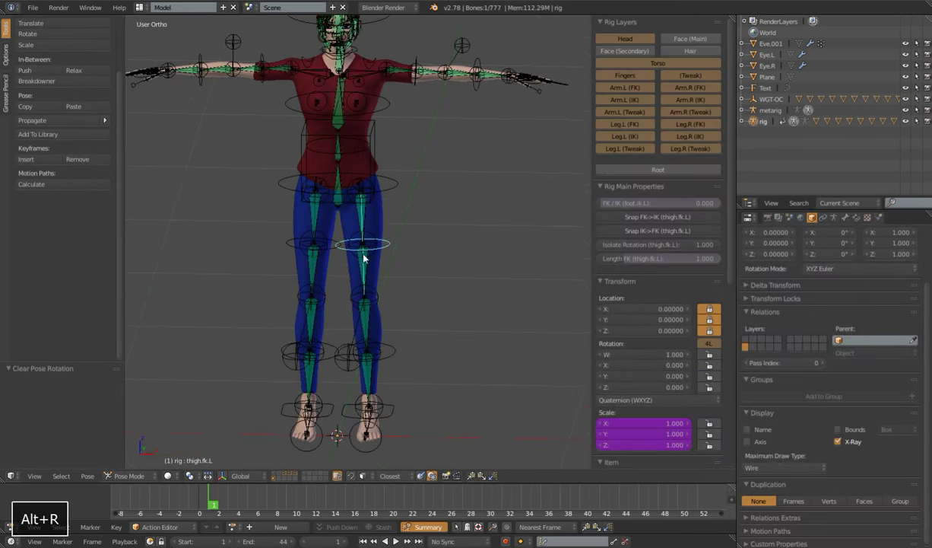
shift+click(295, 476)
scroll(391, 262, up, 6)
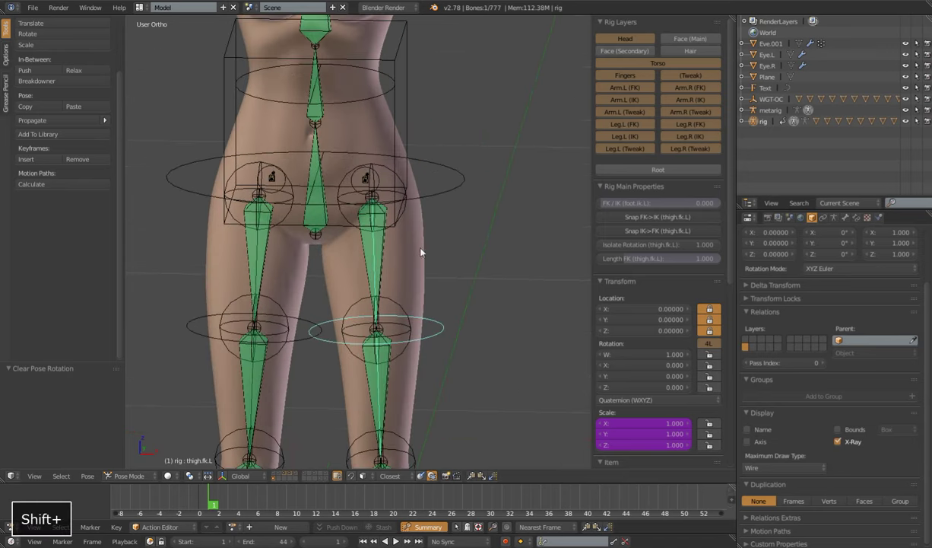
right_click(402, 237)
scroll(541, 261, down, 2)
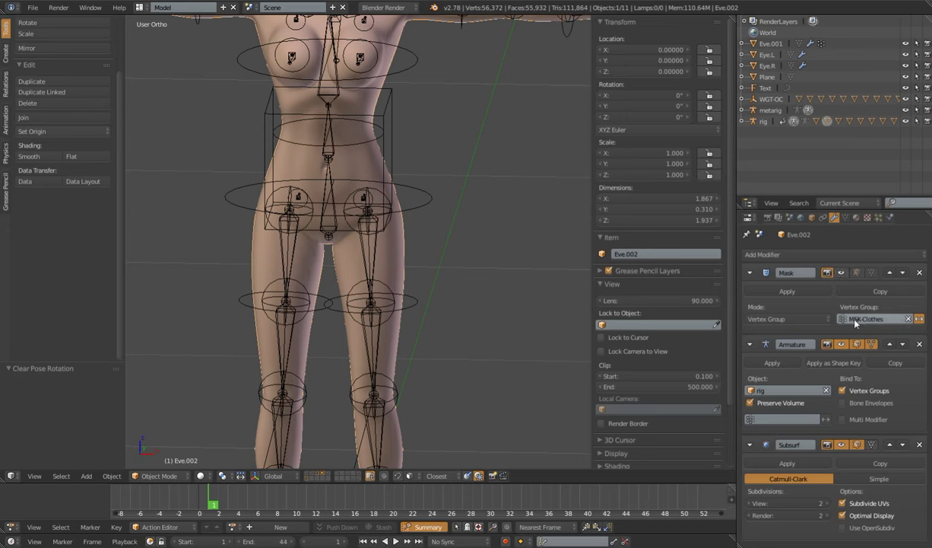
click(841, 272)
scroll(372, 220, down, 4)
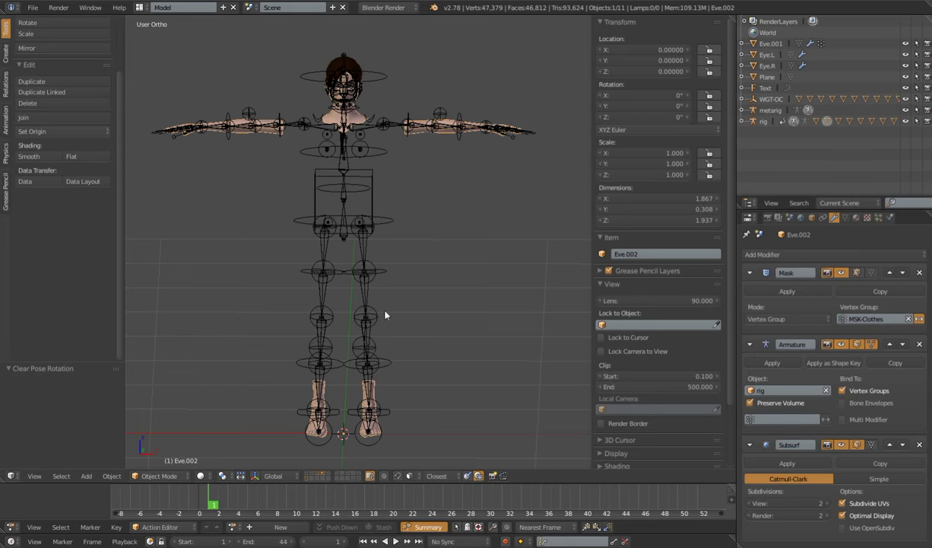
Show the shirt and trousers layers again over the masked body.
shift+scroll(372, 304, down, 3)
shift+click(331, 475)
middle_drag(342, 426, 433, 323)
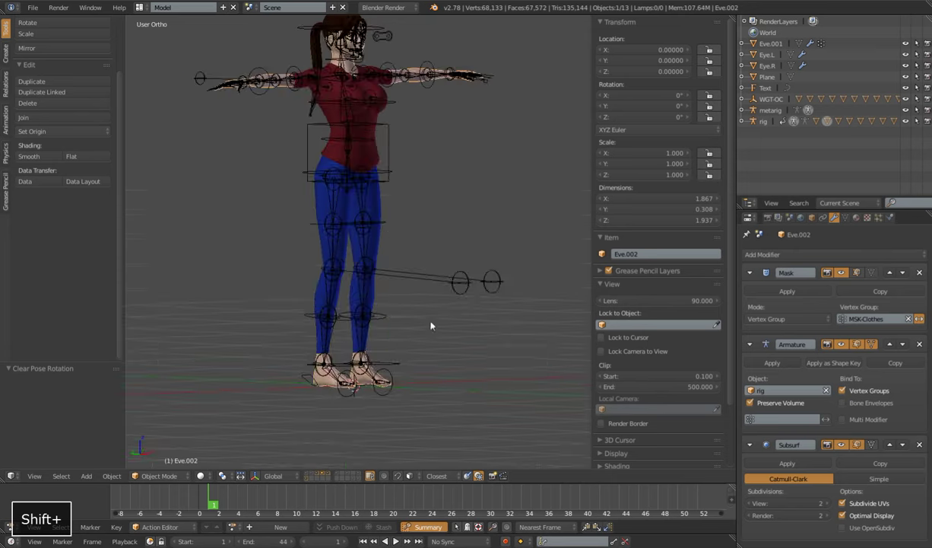
Test-rotate the left thigh FK control forward to check the trousers for clipping with the mask enabled, and cancel the rotation.
right_click(381, 223)
middle_drag(421, 252, 495, 229)
key(r)
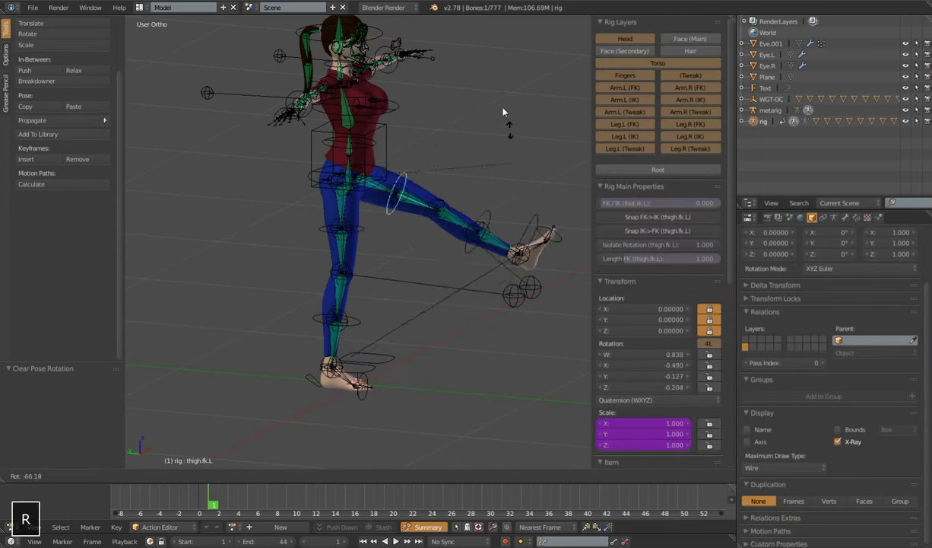
key(Escape)
middle_drag(485, 178, 381, 243)
scroll(394, 246, up, 3)
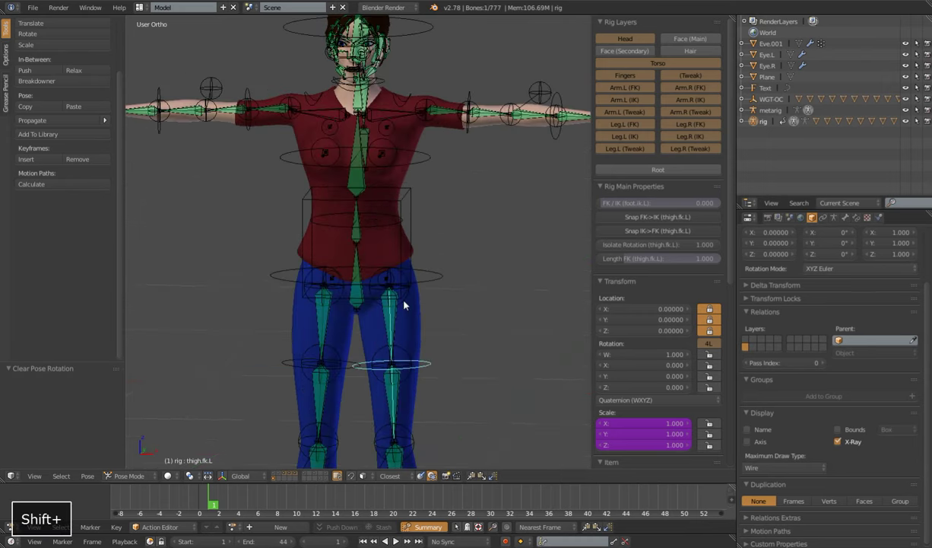
Select the body mesh so its Mask modifier settings are shown alongside the whole clothed character.
right_click(483, 124)
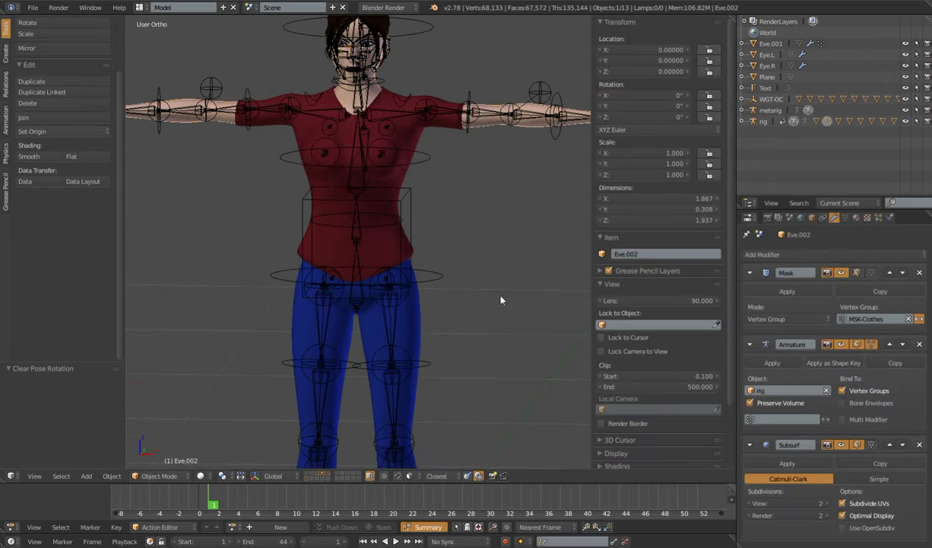
scroll(487, 289, down, 3)
shift+middle_drag(461, 282, 443, 249)
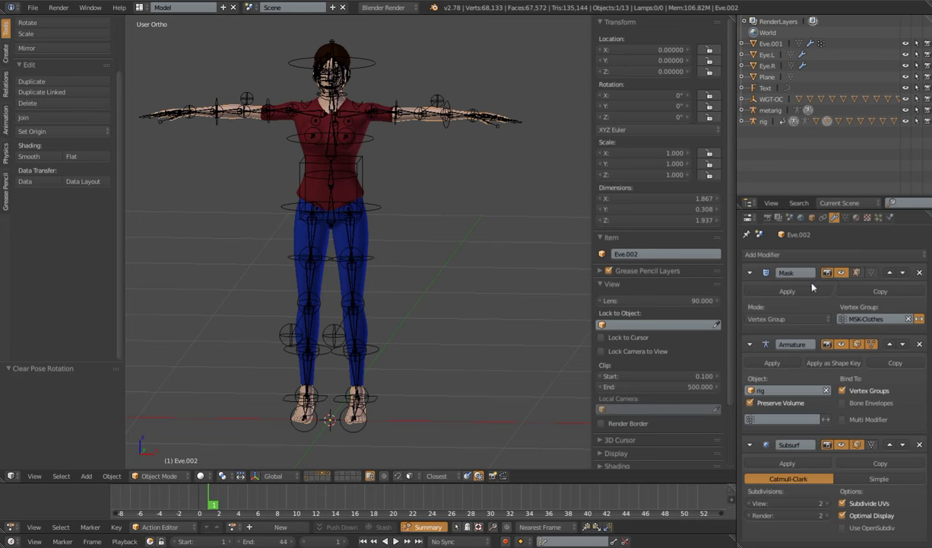
Hide the shirt and trousers layers, test-rotate the left upper arm FK control on the masked body, and cancel the rotation.
shift+click(328, 477)
scroll(395, 311, up, 4)
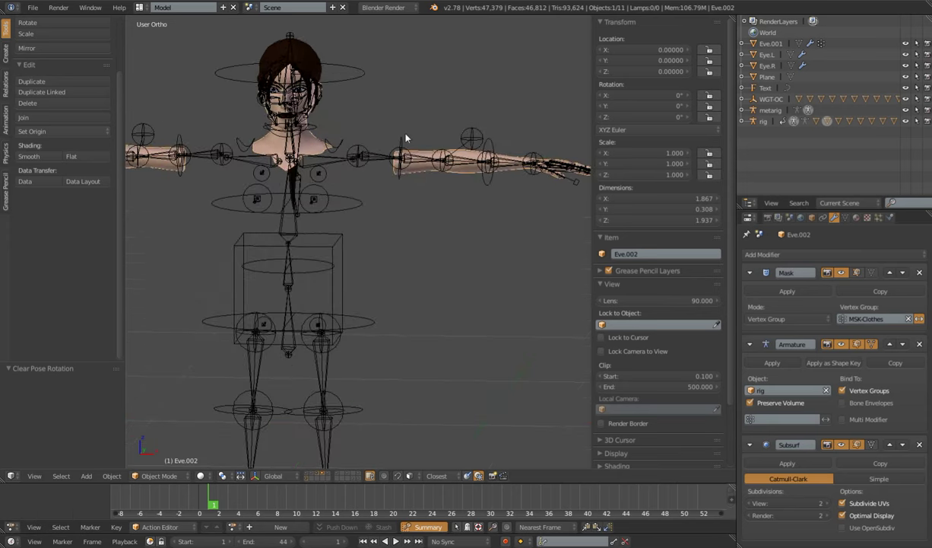
right_click(409, 152)
scroll(410, 171, down, 4)
right_click(370, 198)
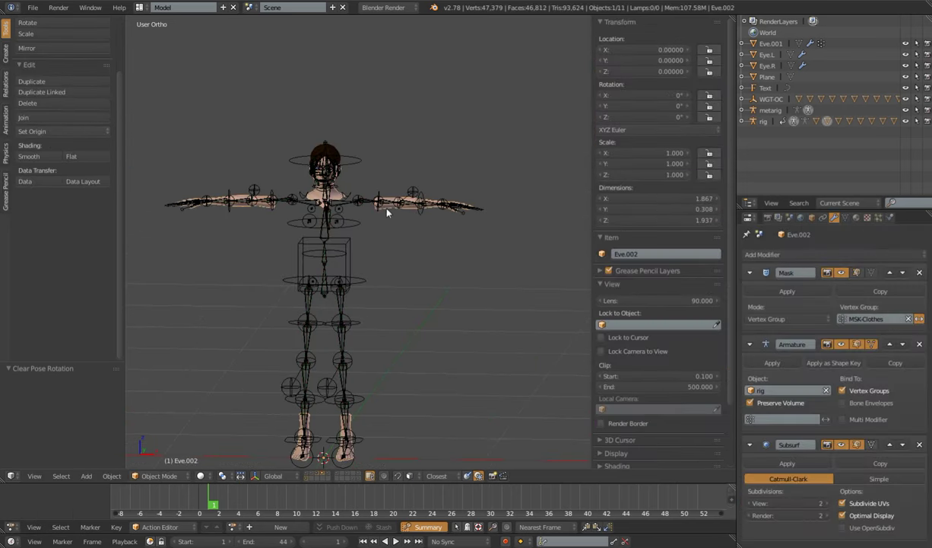
right_click(379, 195)
key(r)
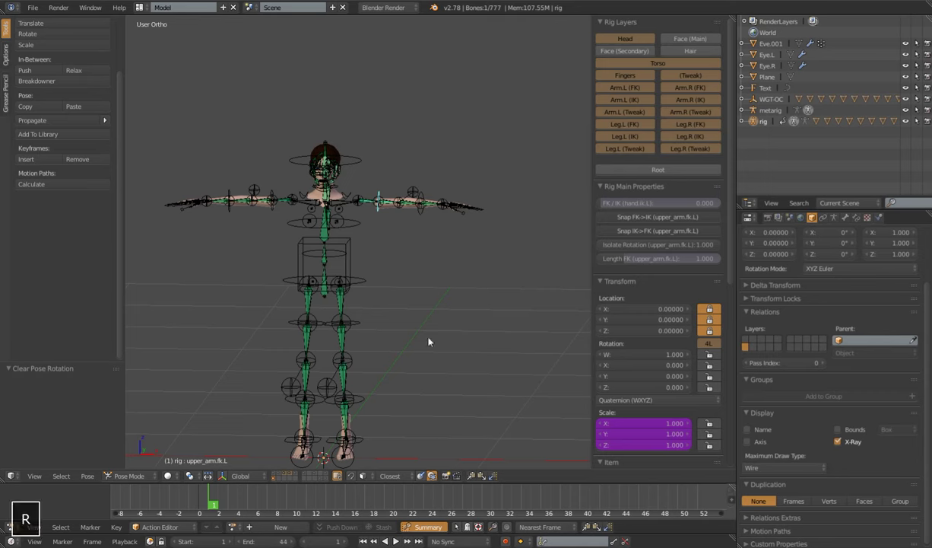
right_click(441, 310)
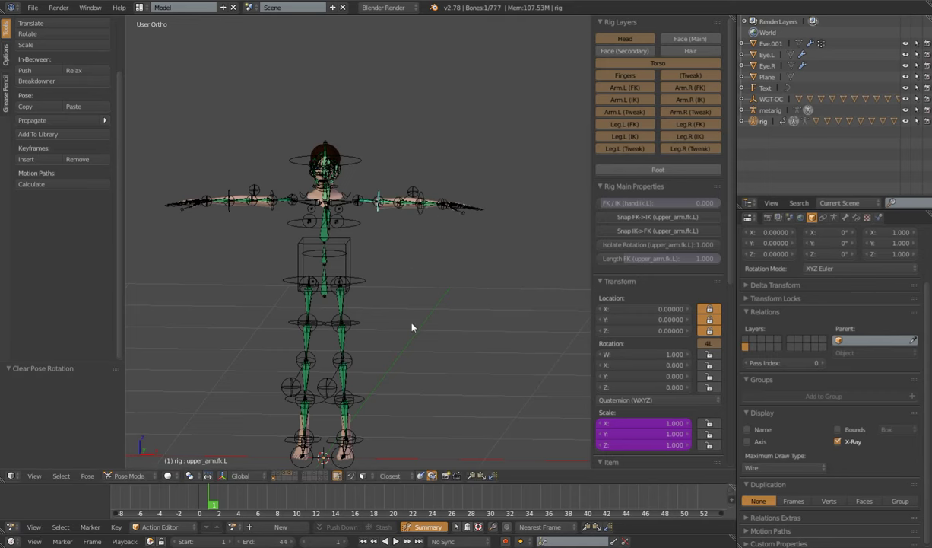
Select the body mesh and turn off the vertex group inversion in its MSK-Clothes Mask modifier.
right_click(384, 207)
right_click(386, 209)
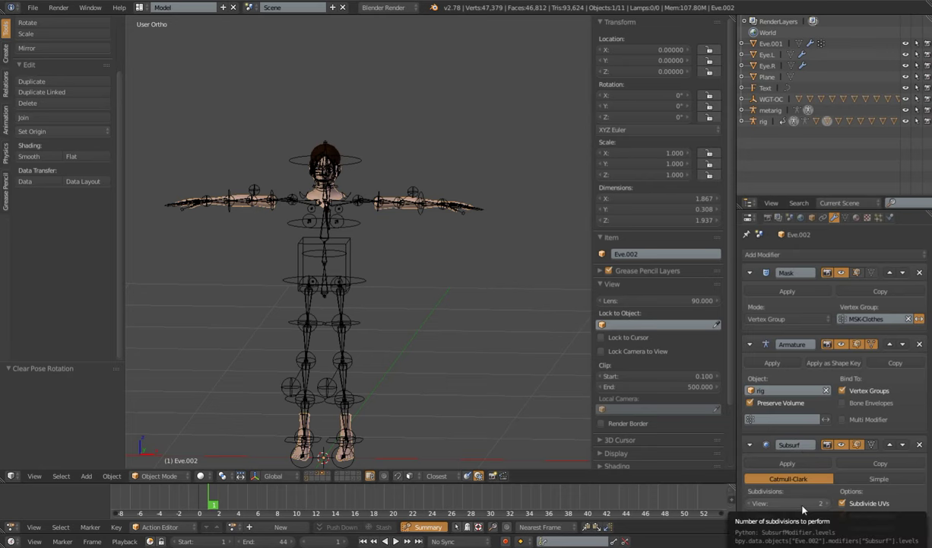
scroll(387, 299, up, 5)
scroll(387, 299, down, 1)
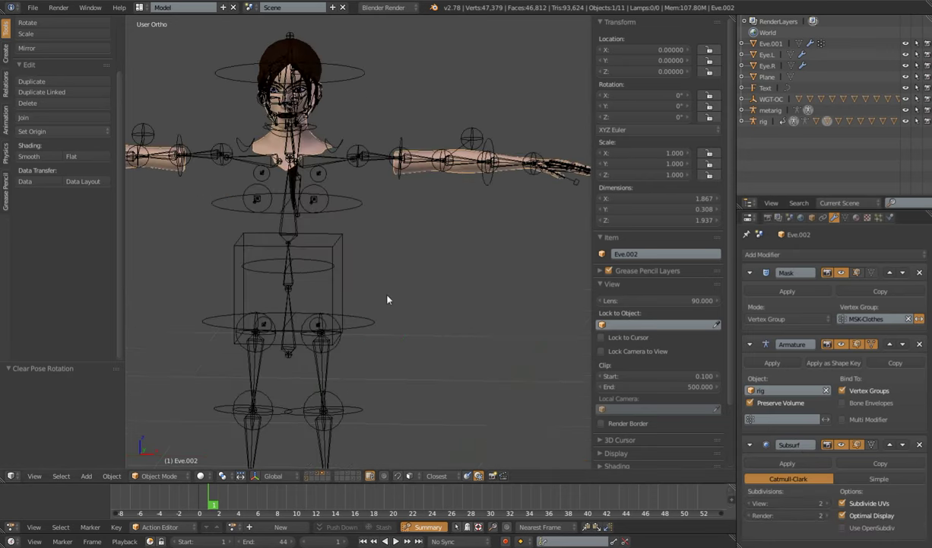
scroll(387, 299, down, 1)
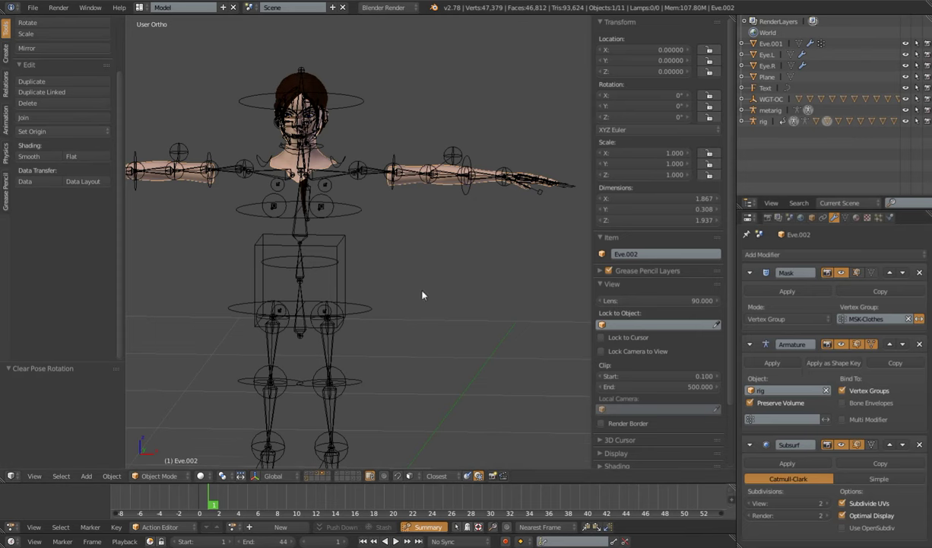
scroll(404, 291, down, 3)
middle_drag(422, 306, 411, 283)
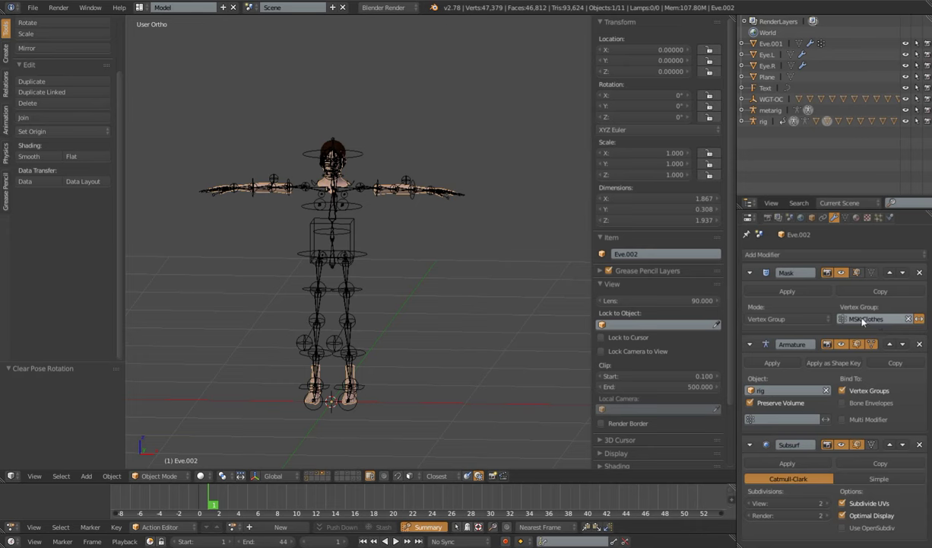
click(919, 319)
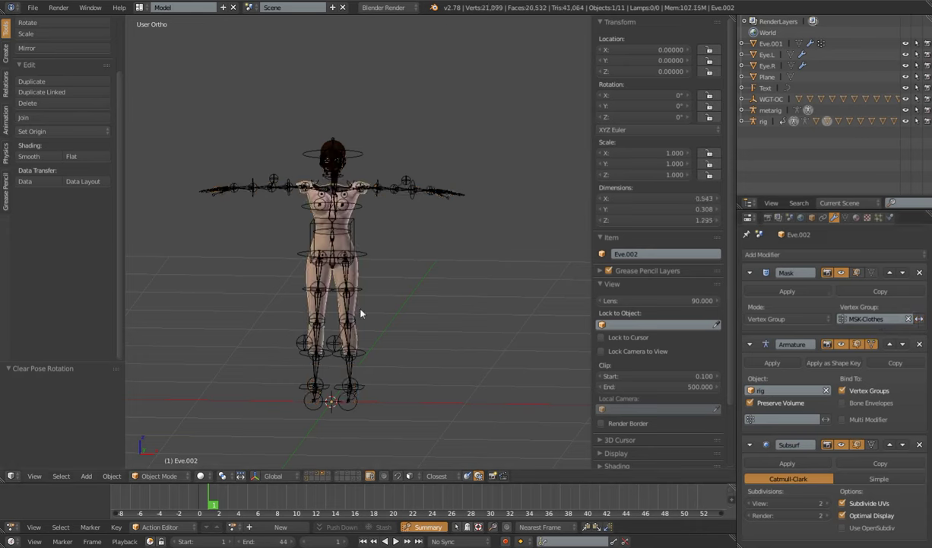
Enter Edit Mode on the body mesh and reveal all of its hidden geometry.
key(Tab)
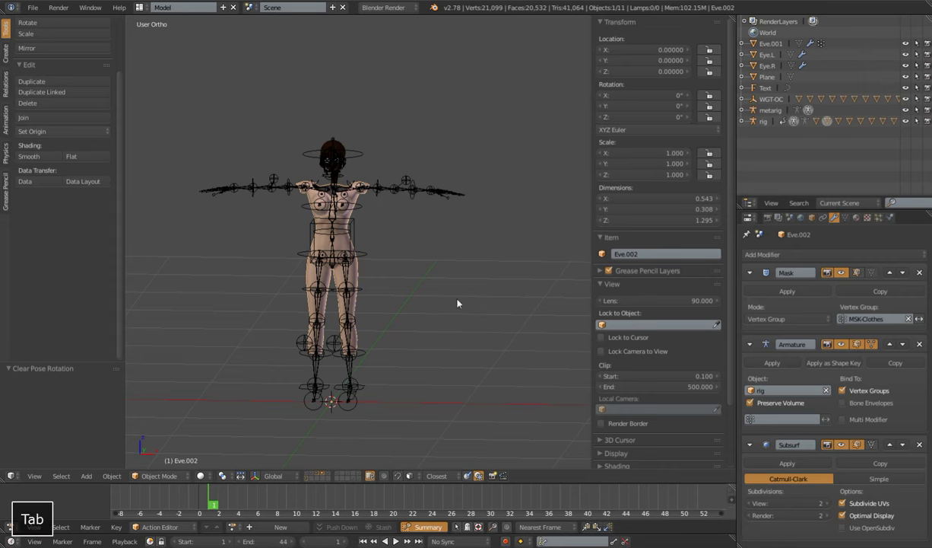
key(a)
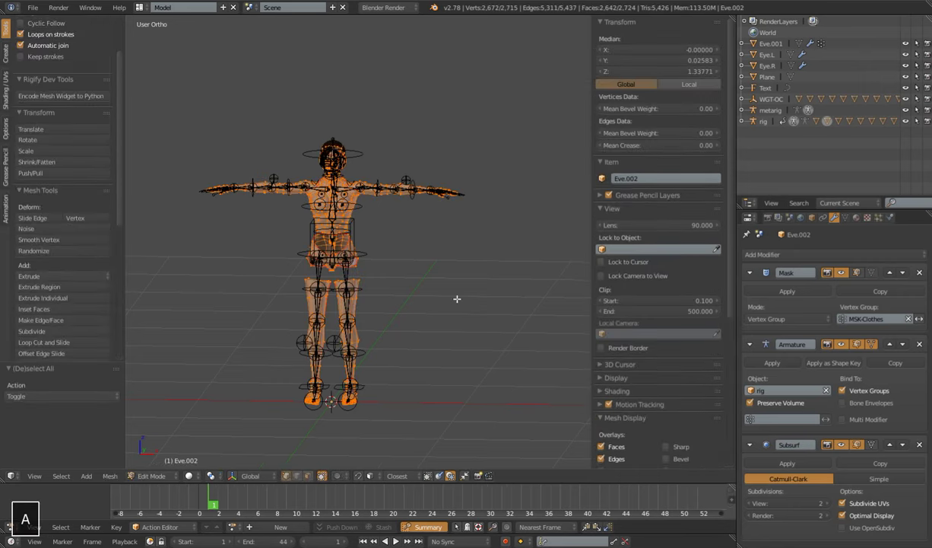
key(alt+h)
scroll(463, 299, up, 3)
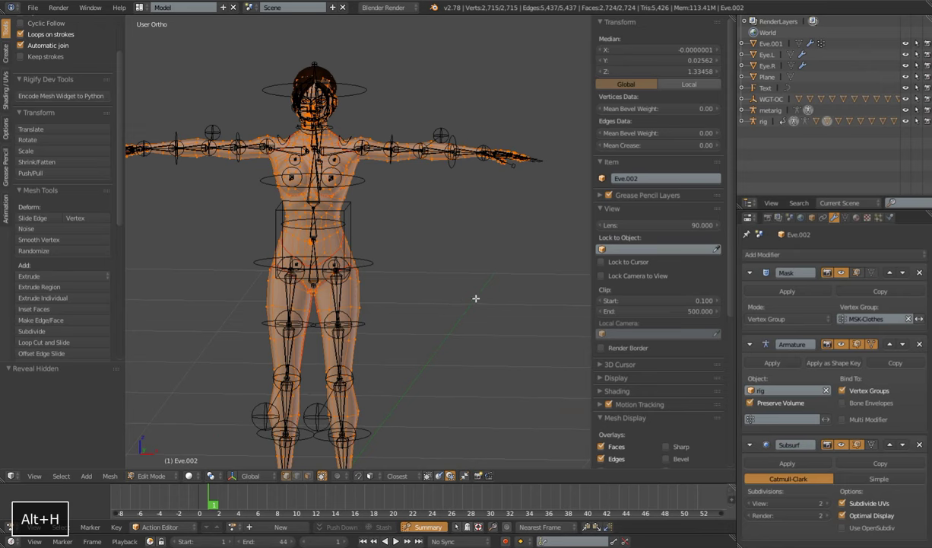
Clear the selection, select only the vertices assigned to the MSK-Clothes vertex group, and return to Object Mode.
click(845, 218)
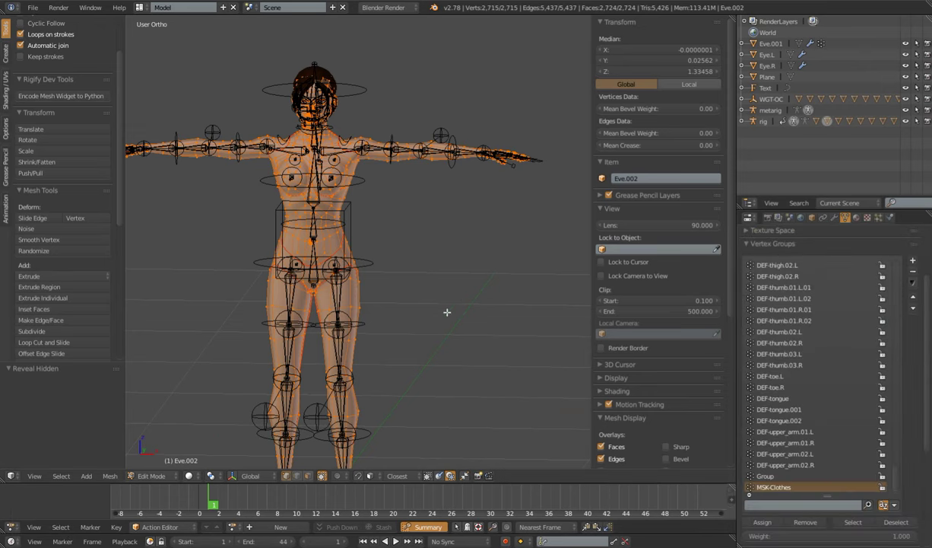
key(a)
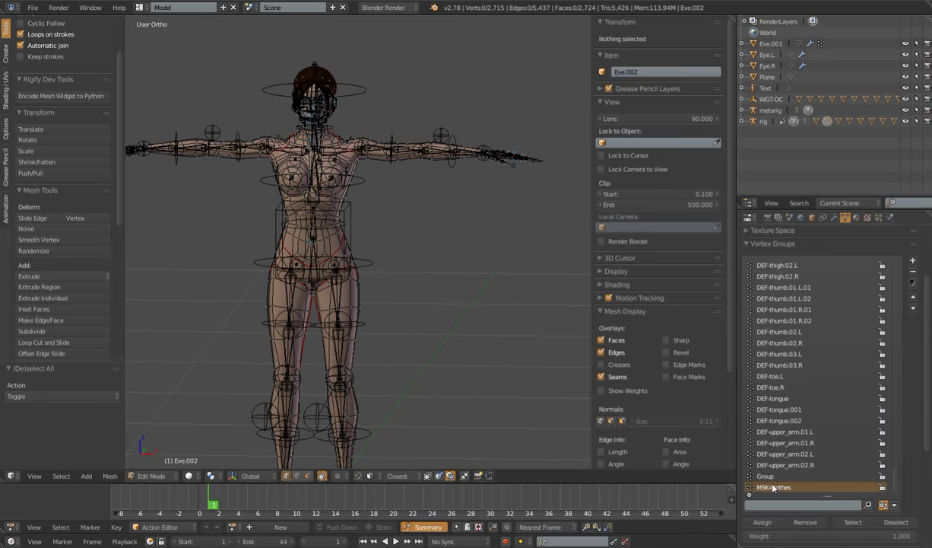
click(749, 495)
click(853, 522)
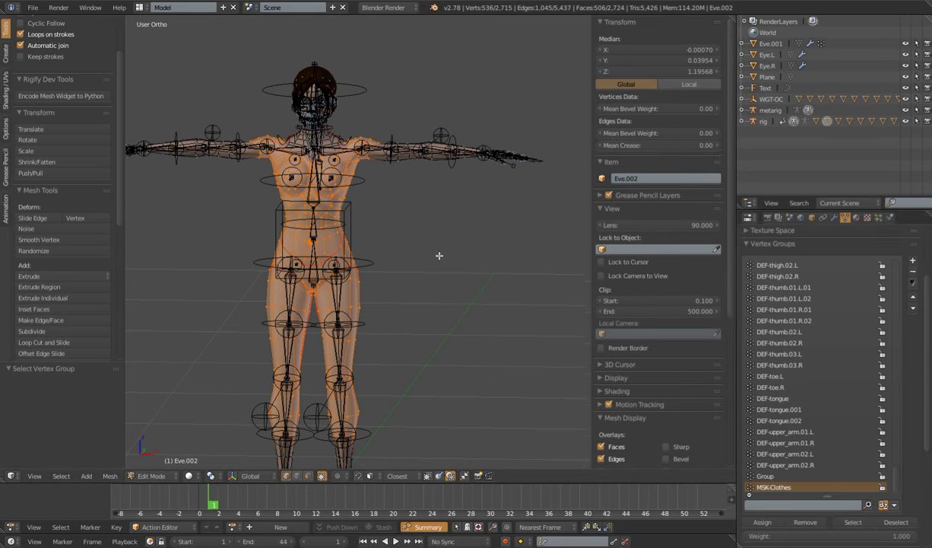
key(Tab)
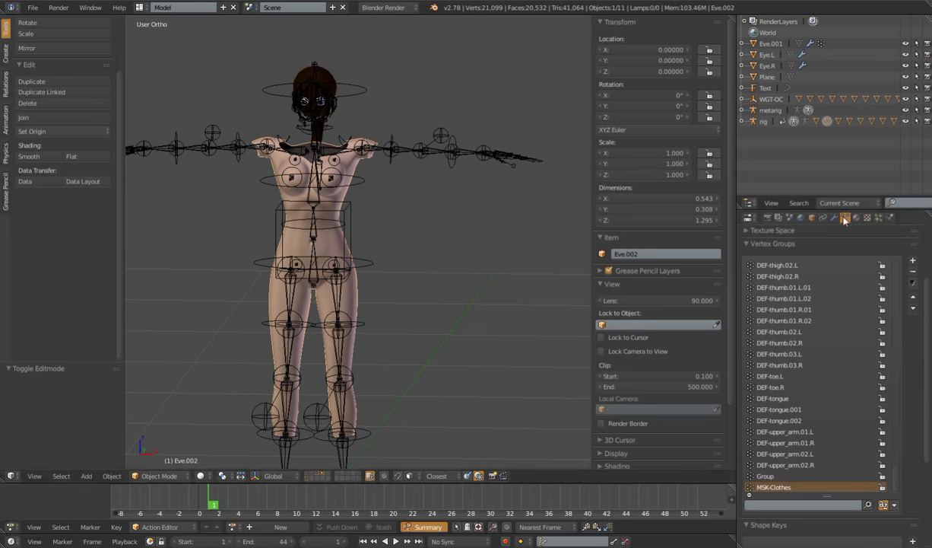
Toggle the Mask modifier's vertex group inversion repeatedly to compare both results on the body, leaving the inversion on.
click(834, 219)
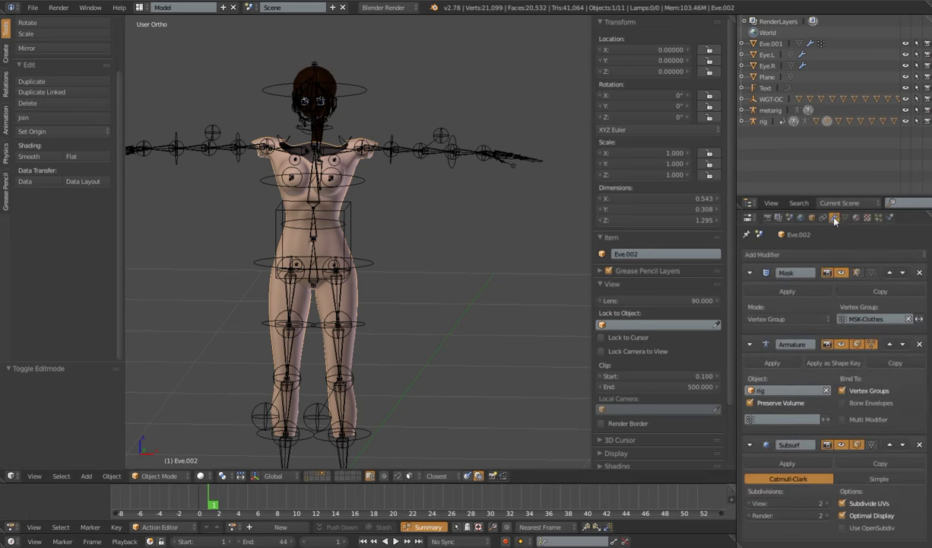
click(919, 319)
click(919, 319)
click(920, 319)
click(919, 319)
click(919, 319)
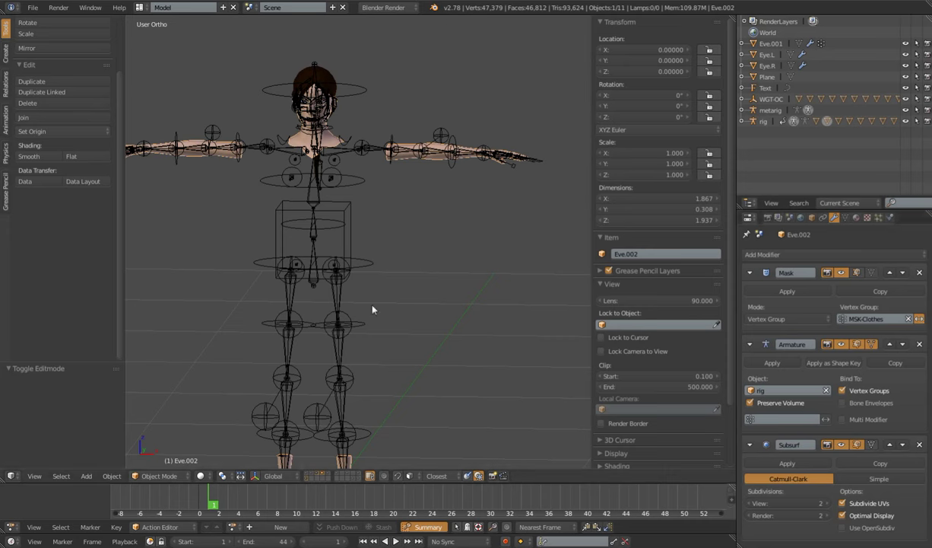
click(919, 320)
click(920, 321)
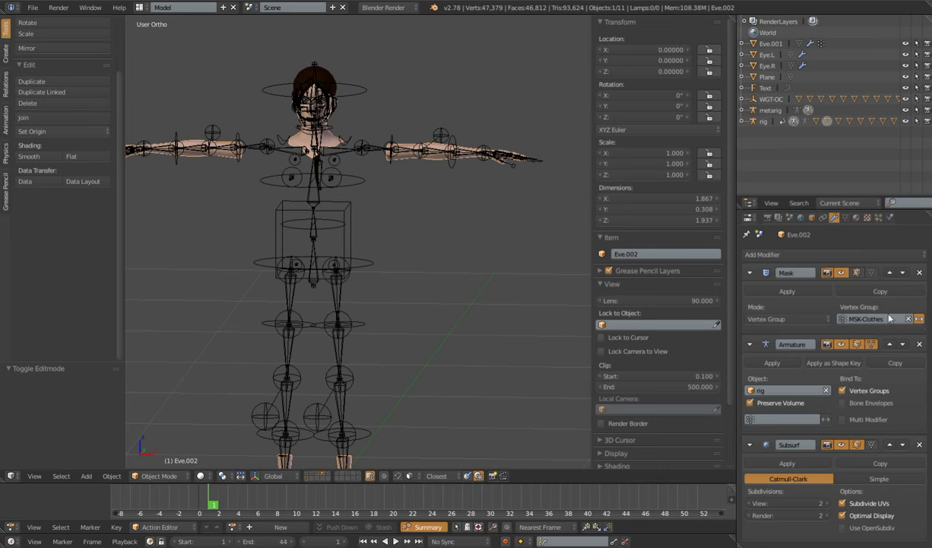
click(920, 320)
click(920, 321)
click(920, 320)
click(920, 320)
Show the shirt and trousers layers again, test-rotate the left thigh FK control, and cancel the rotation.
scroll(353, 313, down, 3)
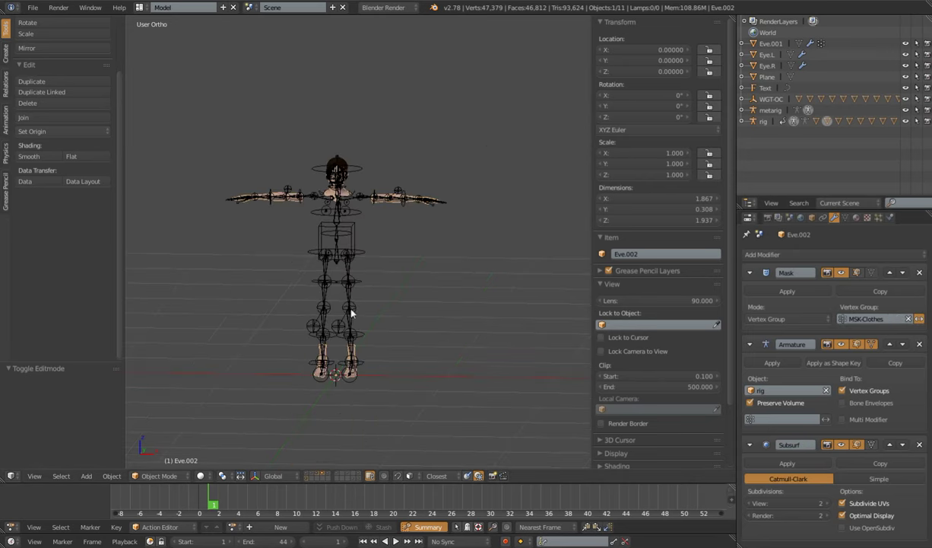
scroll(354, 308, up, 3)
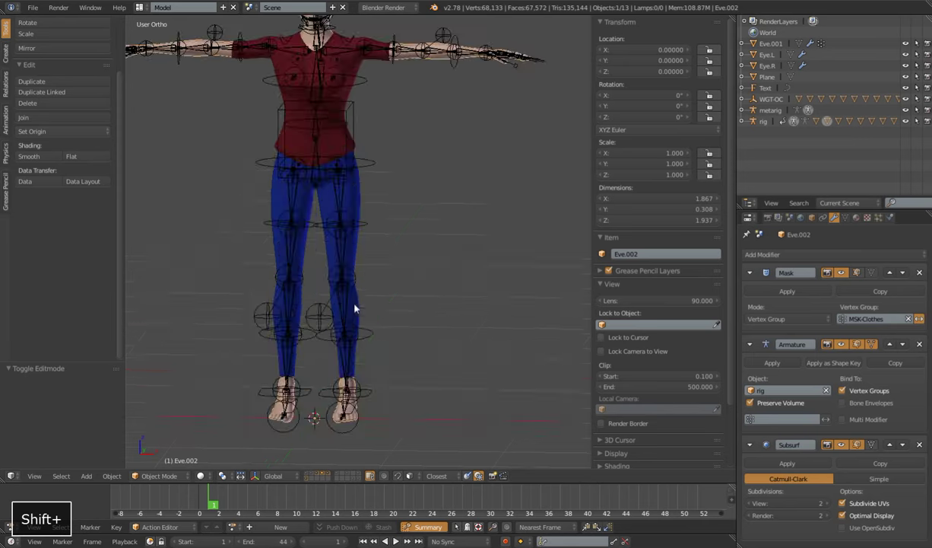
right_click(350, 216)
scroll(388, 250, down, 3)
middle_drag(406, 265, 327, 271)
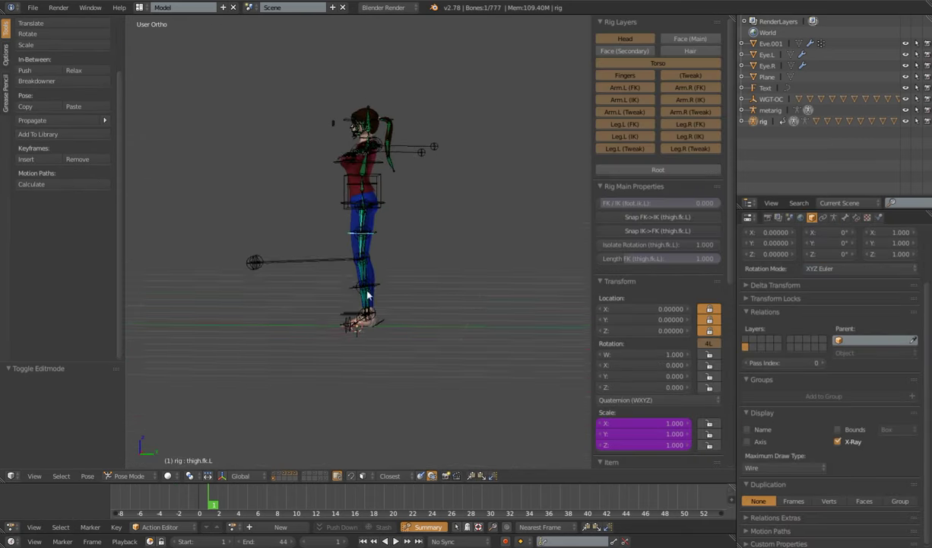
scroll(429, 280, up, 3)
key(r)
right_click(411, 281)
Test-rotate the left upper arm FK control to check the shirt sleeve for clipping, and cancel the rotation.
middle_drag(422, 261, 384, 288)
scroll(383, 288, up, 2)
right_click(402, 143)
key(r)
right_click(376, 228)
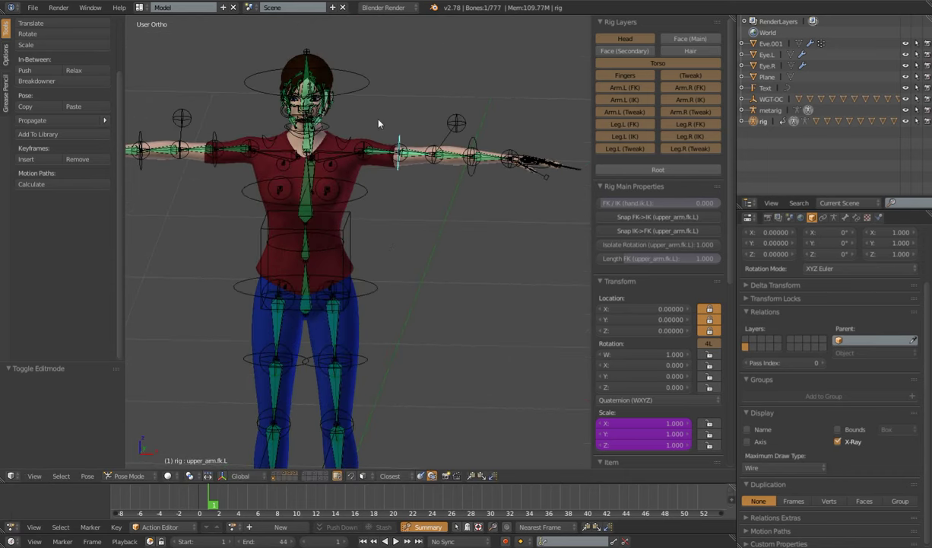
Trackball-rotate the head control by about -39° and -46° to check the shirt's neckline for clipping.
right_click(354, 122)
key(r)
key(r)
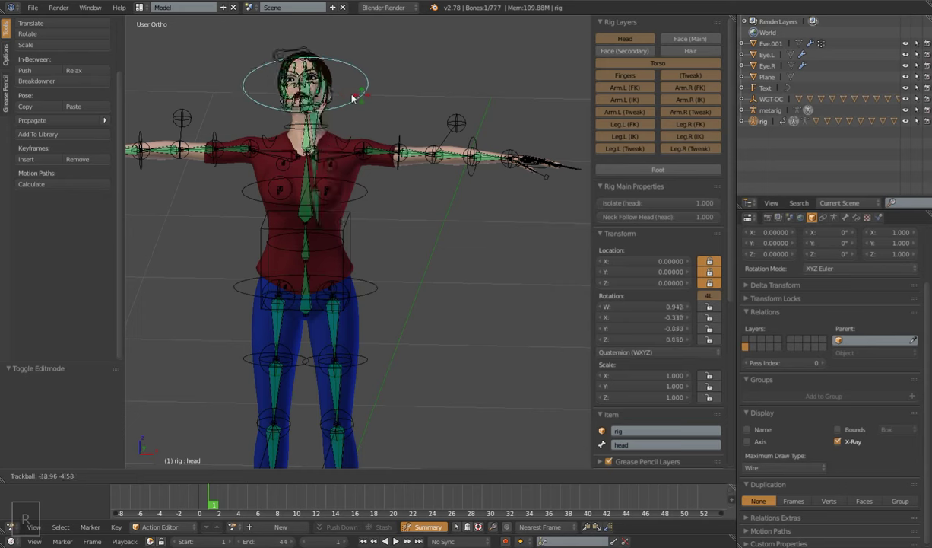
click(323, 119)
scroll(323, 118, up, 4)
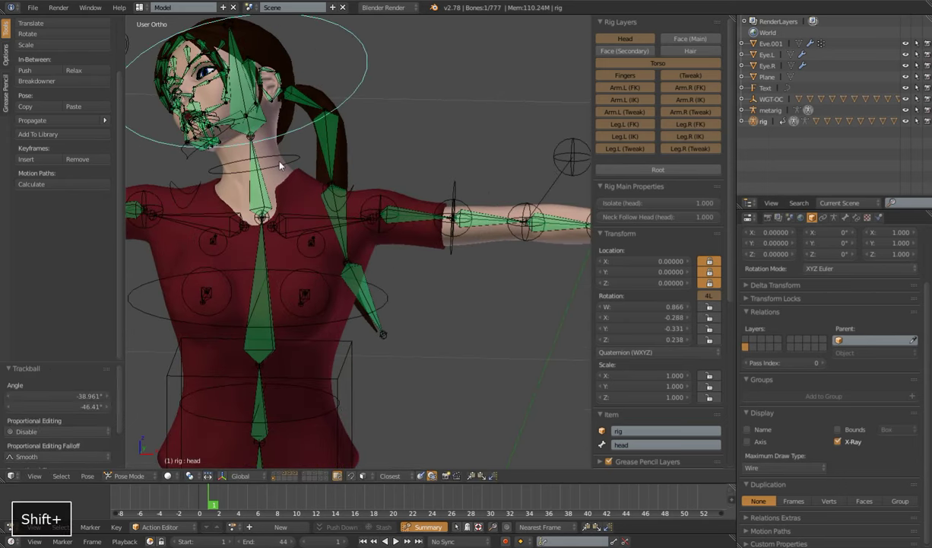
key(r)
key(r)
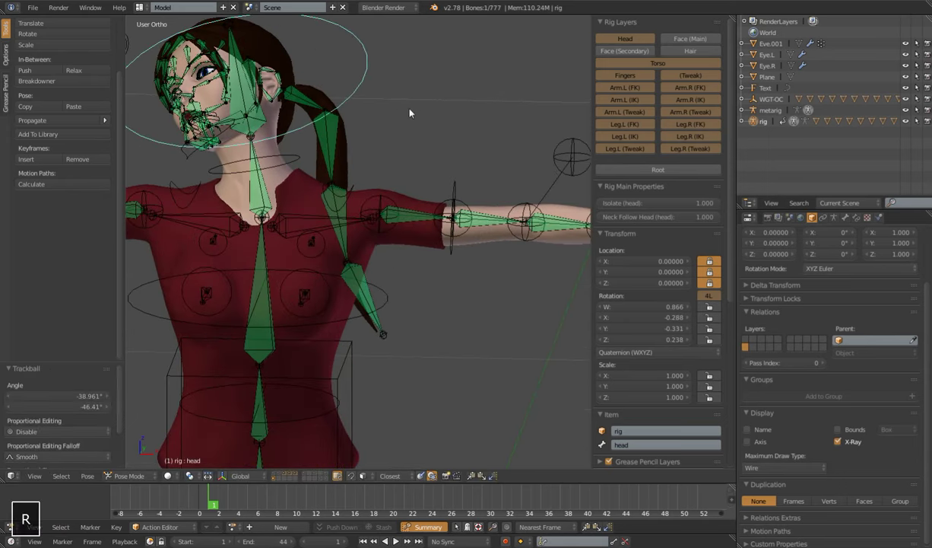
click(454, 113)
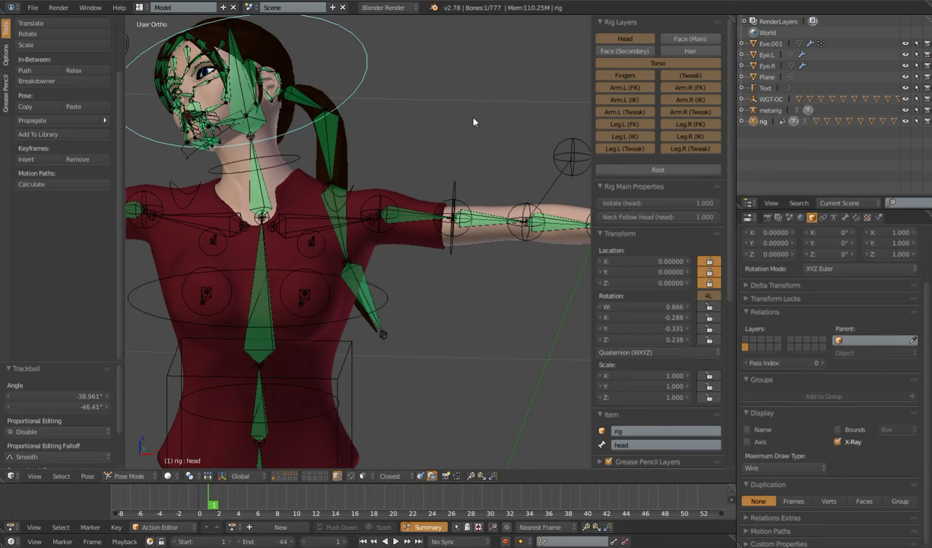
Clear the rotation and scale of the head control so the rig is back in its rest pose.
key(alt+r)
key(alt+s)
scroll(360, 237, down, 4)
shift+scroll(382, 208, down, 2)
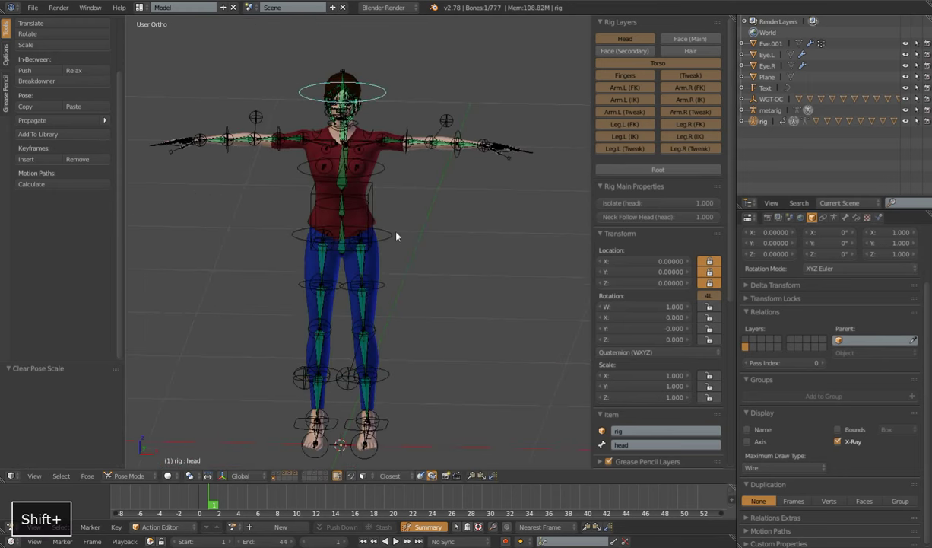
scroll(366, 228, down, 5)
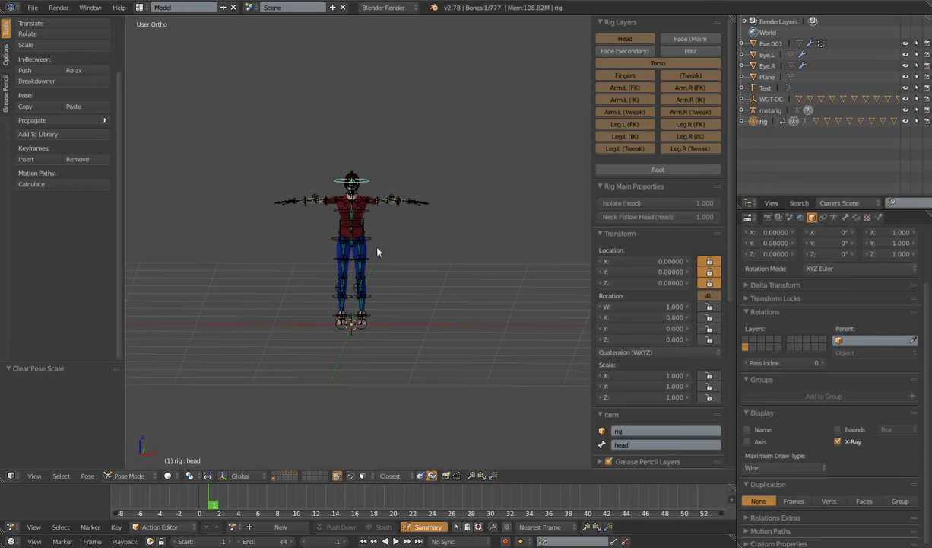
shift+scroll(388, 274, down, 1)
scroll(389, 268, up, 6)
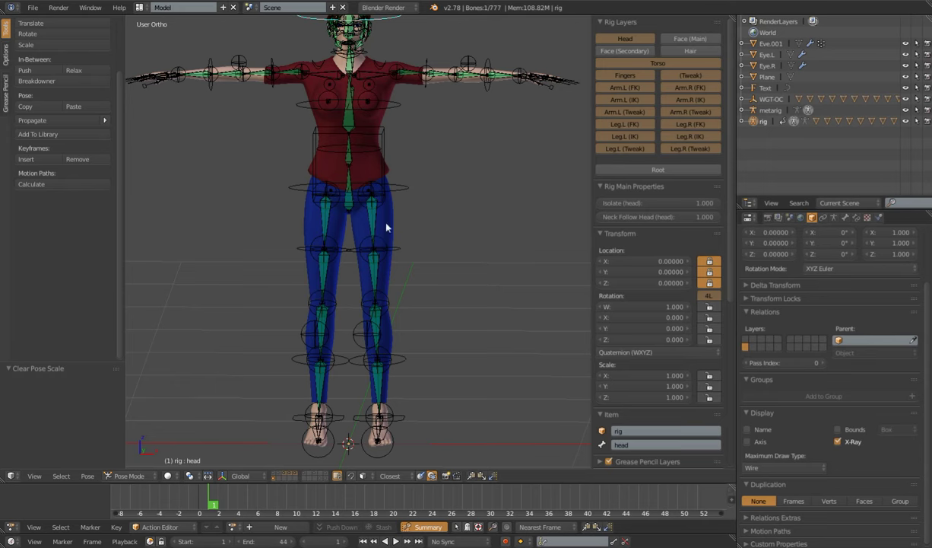
Select the trousers mesh, inspect its geometry in Edit Mode, and examine the clothed character from several angles in Object Mode.
right_click(393, 222)
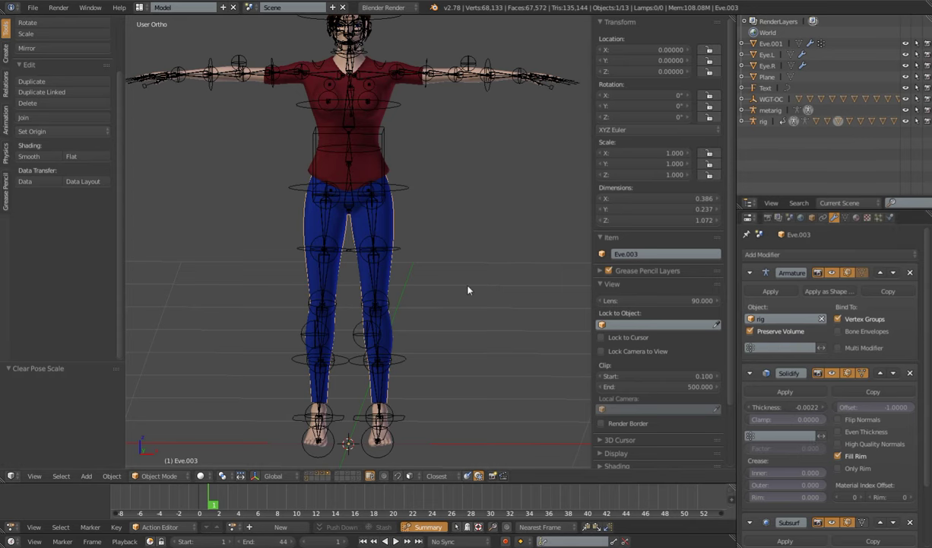
scroll(468, 290, up, 3)
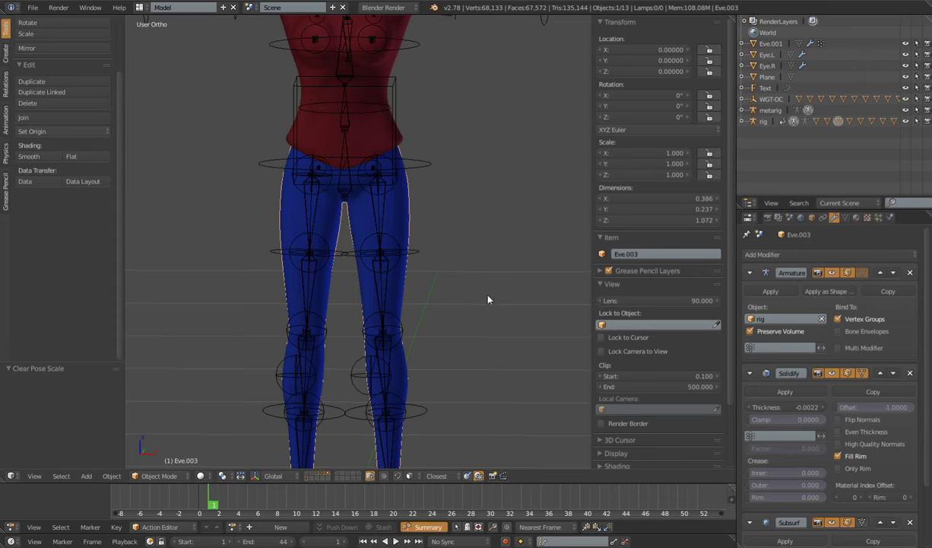
scroll(391, 152, down, 1)
scroll(402, 327, down, 4)
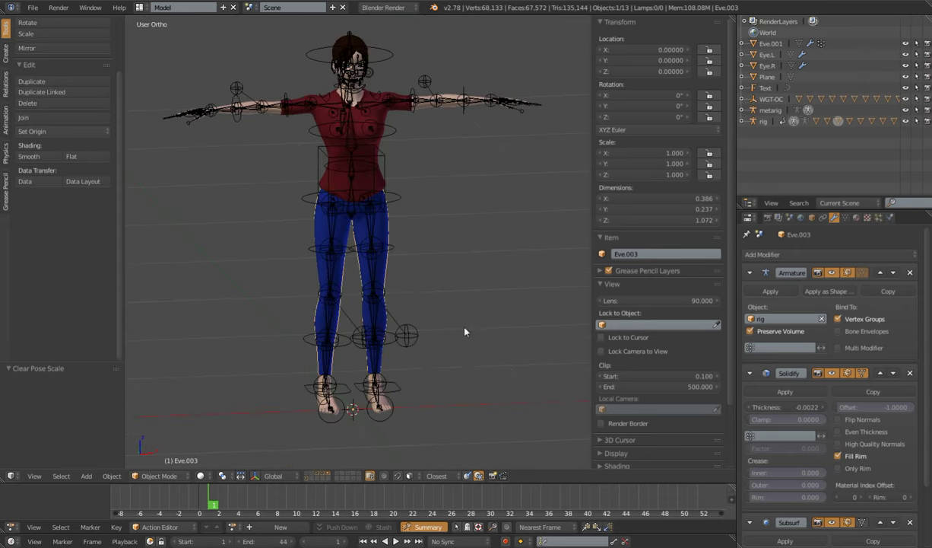
scroll(388, 290, down, 1)
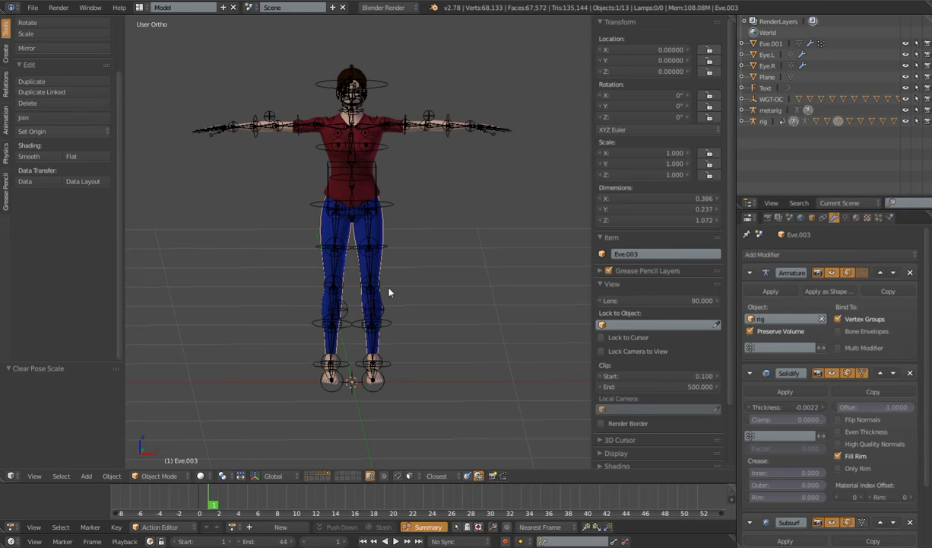
key(Tab)
scroll(385, 283, up, 6)
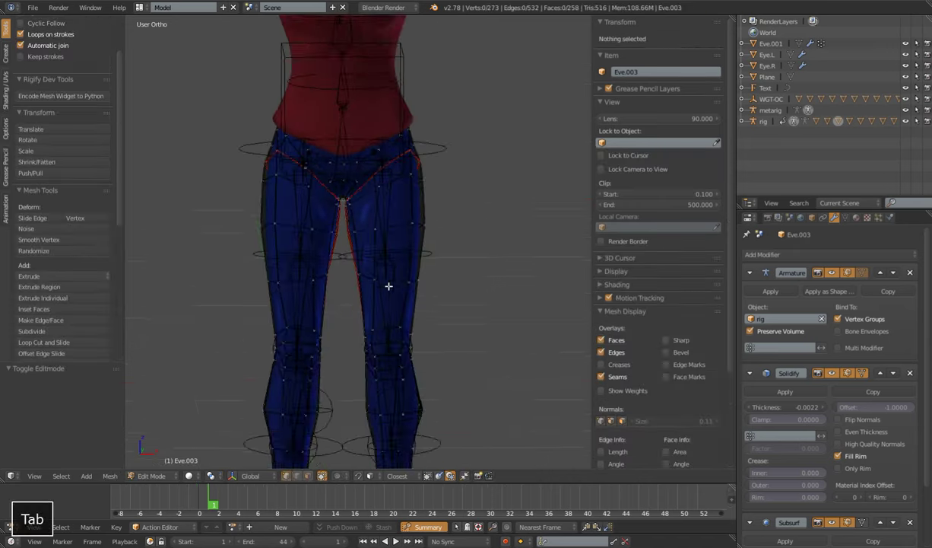
key(Tab)
scroll(421, 208, down, 6)
middle_drag(421, 208, 325, 284)
scroll(325, 283, up, 5)
scroll(306, 225, down, 5)
middle_drag(306, 225, 448, 294)
scroll(449, 294, up, 3)
scroll(441, 295, down, 4)
scroll(442, 295, up, 4)
Select the rig's left thigh FK control in Pose Mode with the whole clothed character in view.
right_click(418, 255)
key(ctrl+Tab)
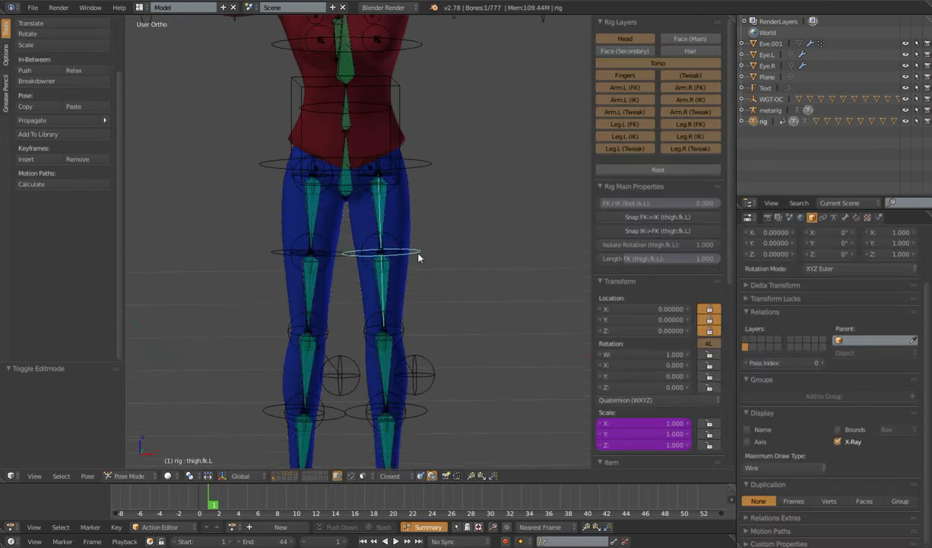
scroll(418, 256, down, 5)
scroll(413, 285, up, 3)
scroll(409, 288, up, 2)
scroll(409, 288, down, 4)
middle_drag(409, 288, 408, 289)
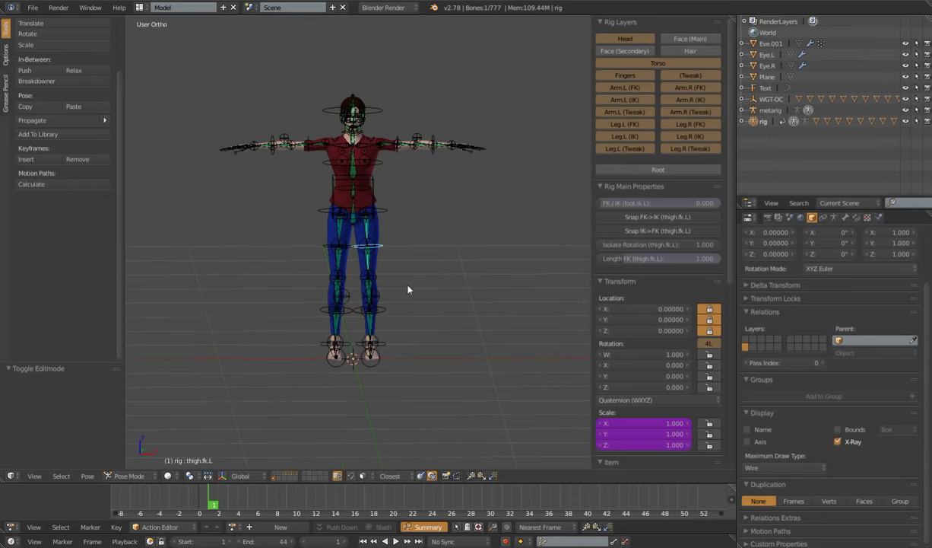